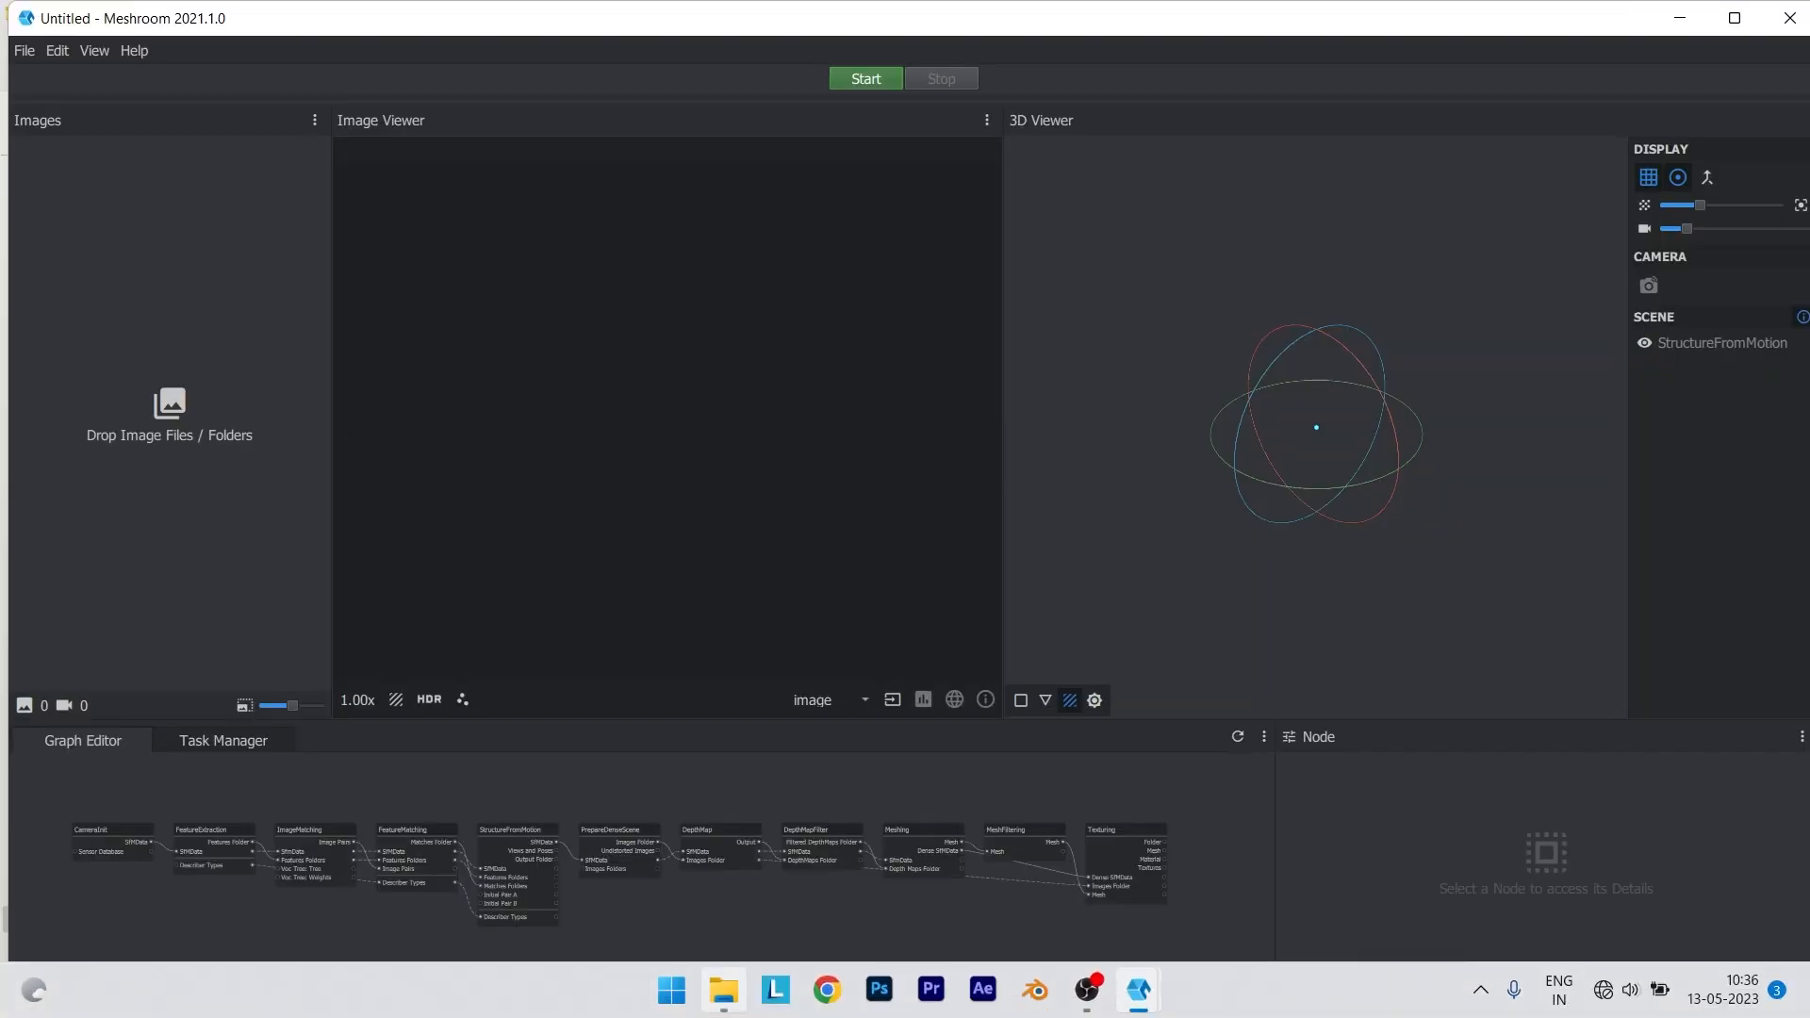
Switch to File Explorer, shrink its window to float over Meshroom, and open the 3d scanning folder on My Data (D:).
click(724, 990)
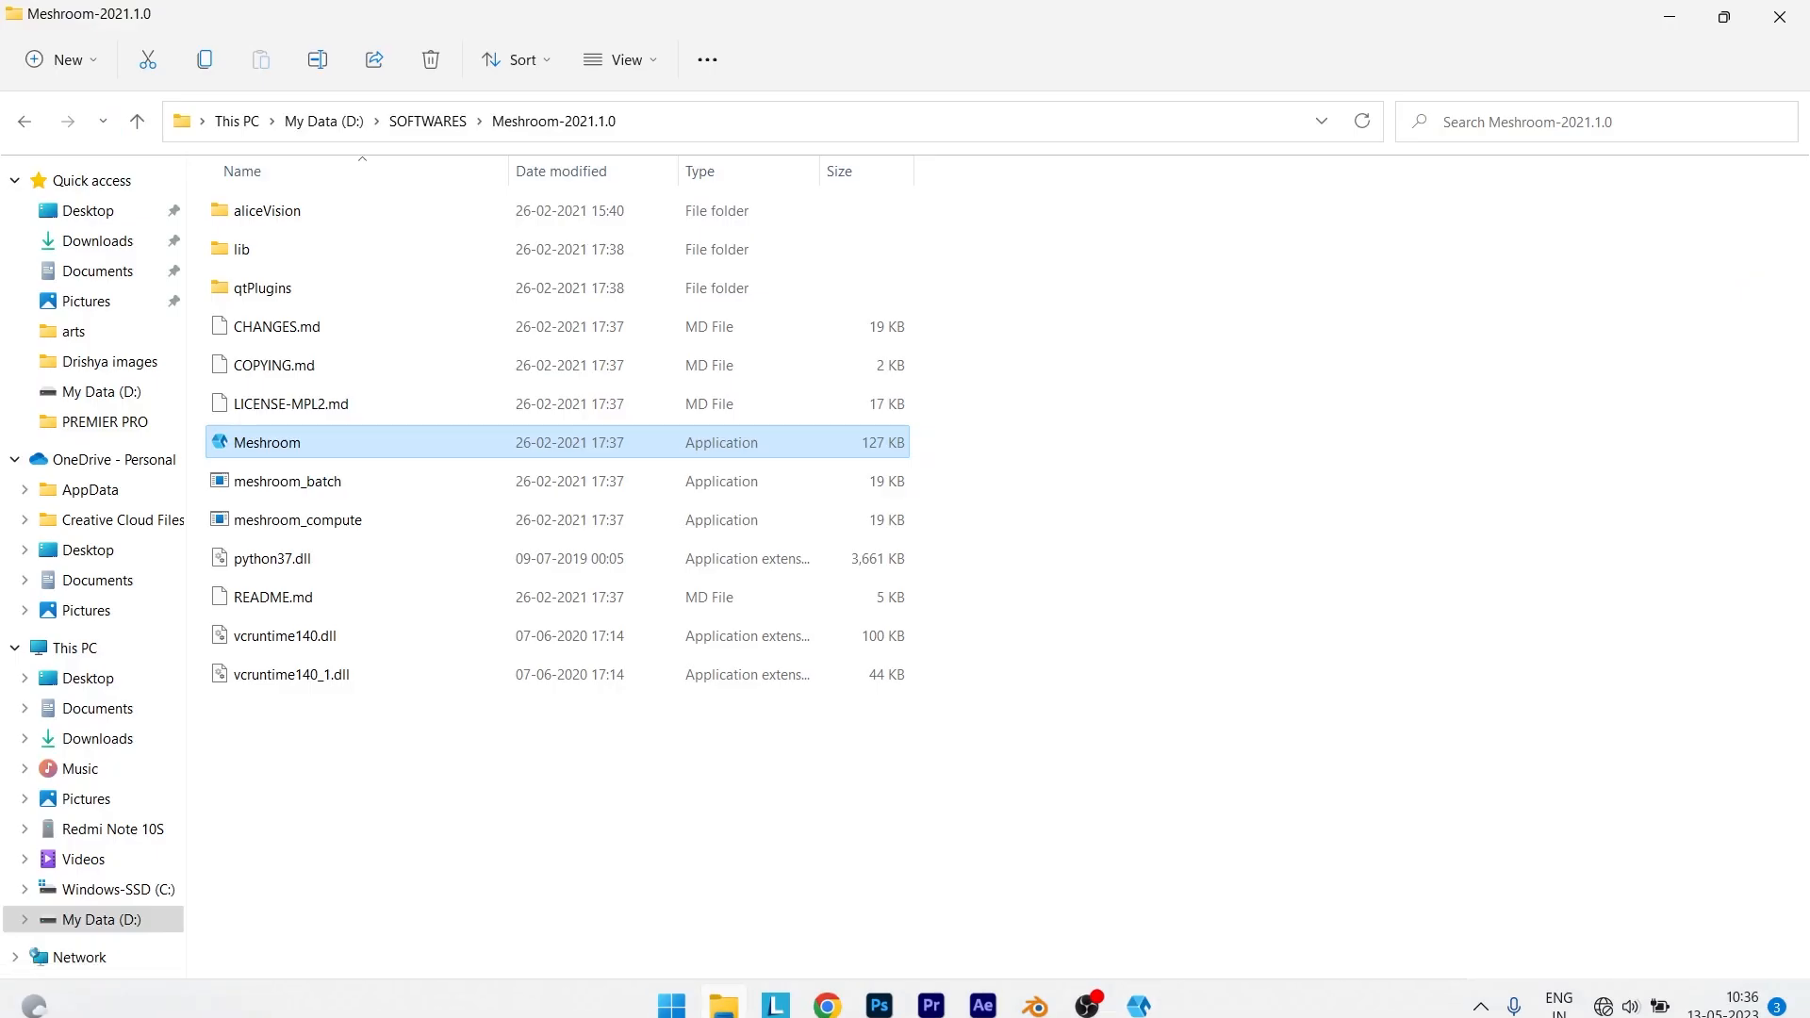
click(1725, 17)
drag(531, 141, 1075, 150)
scroll(745, 623, down, 3)
scroll(745, 623, down, 4)
click(755, 676)
scroll(943, 471, up, 6)
click(924, 343)
double_click(924, 343)
Add all photos from the 3d scanning folder to the Meshroom project's images.
click(920, 368)
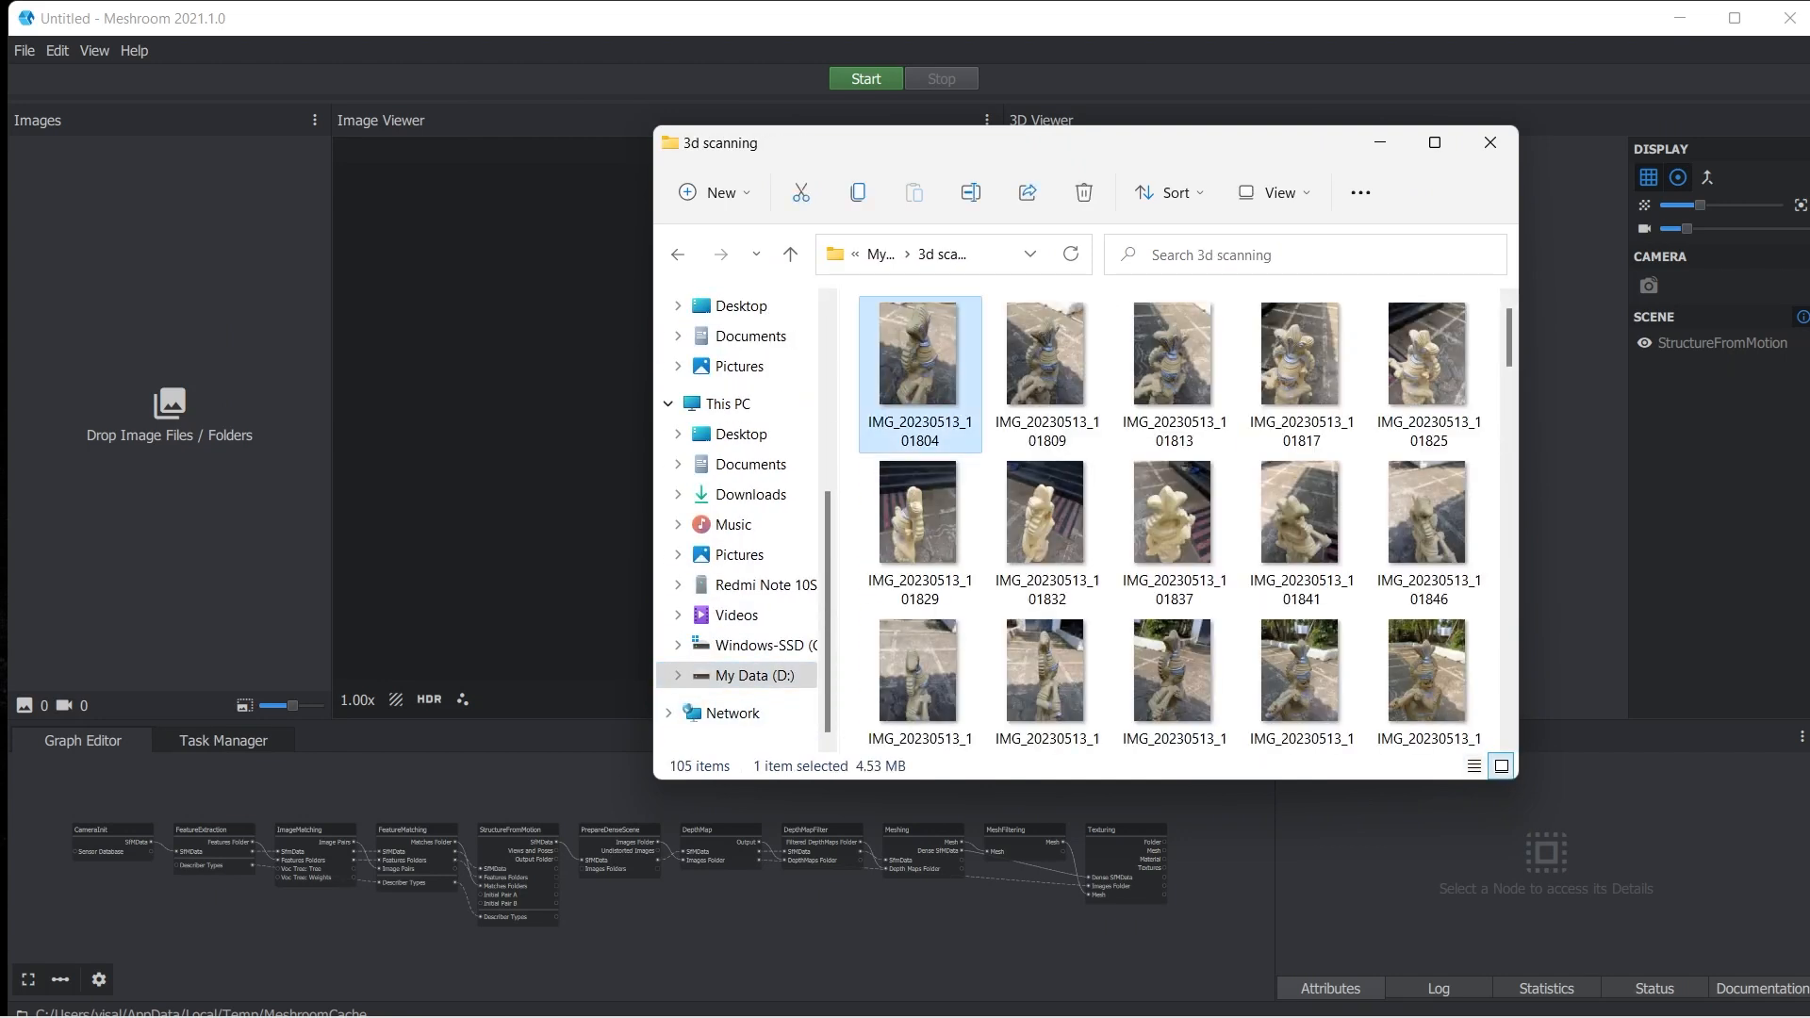
key(ctrl+a)
drag(919, 396, 170, 415)
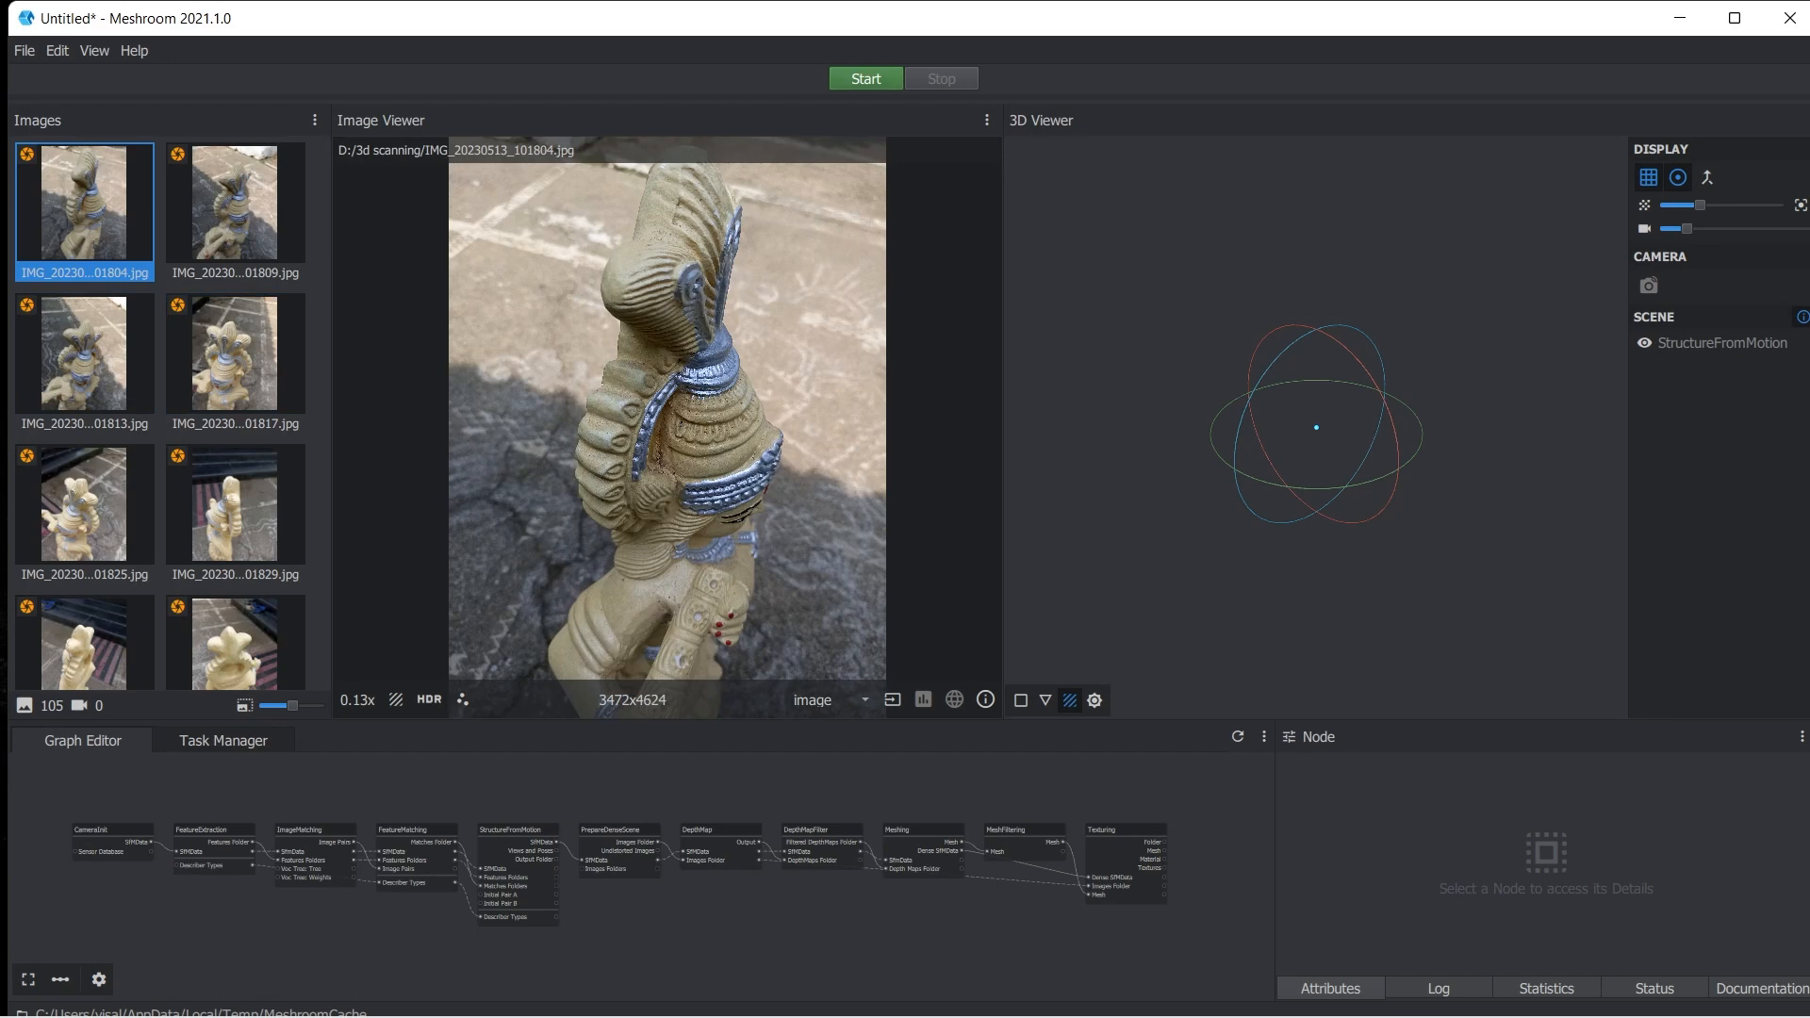
Start the reconstruction, saving the project first as 3dscanning in the Meshroom folder on My Data (D:).
click(866, 80)
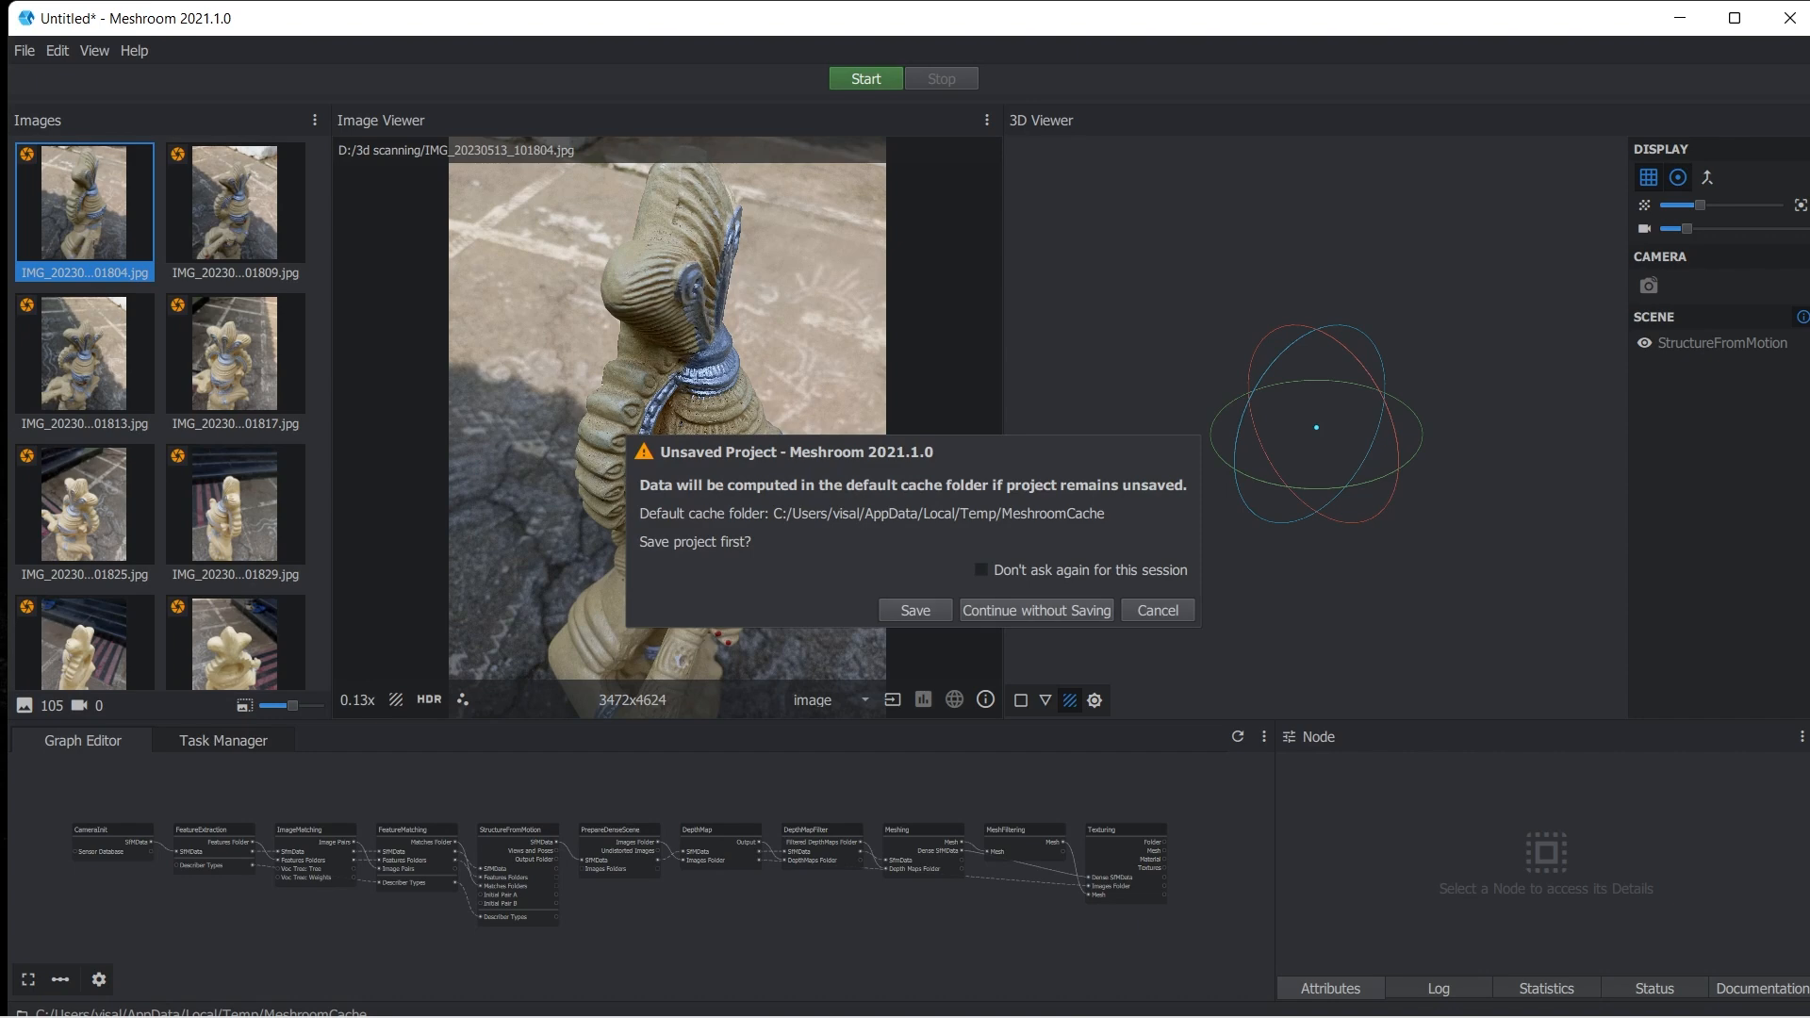
click(915, 611)
click(119, 437)
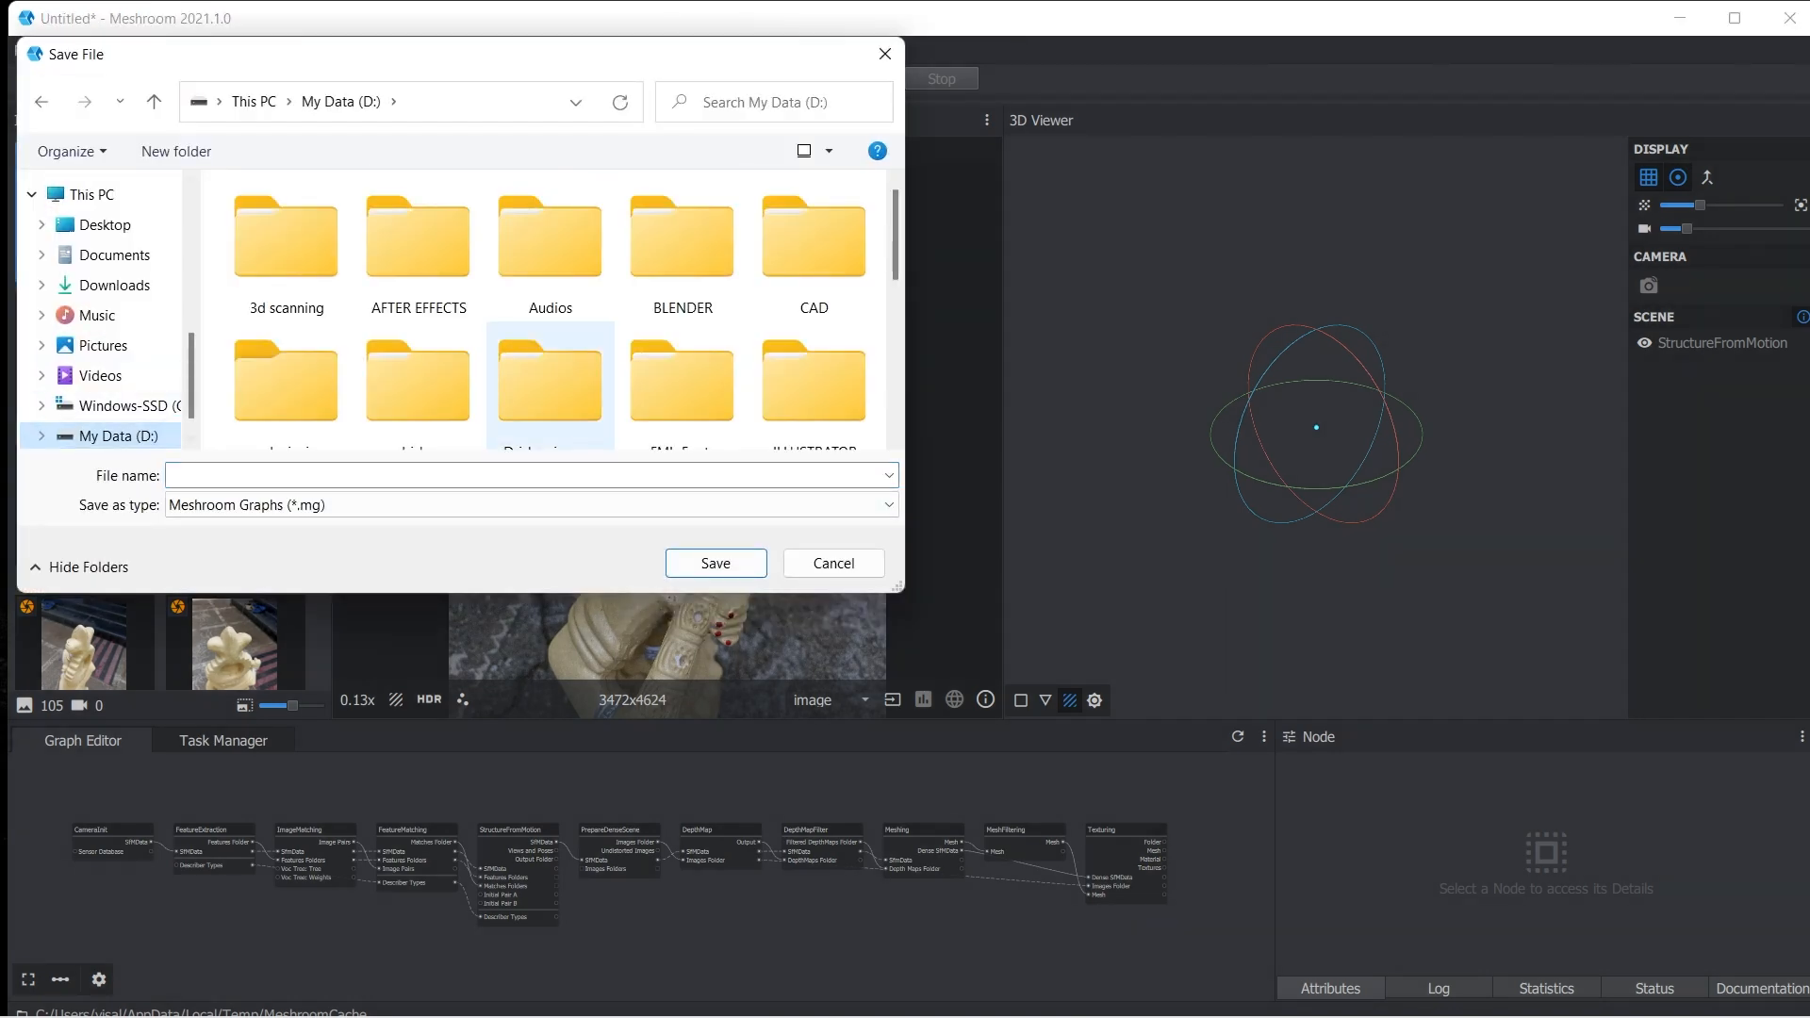
scroll(551, 387, down, 5)
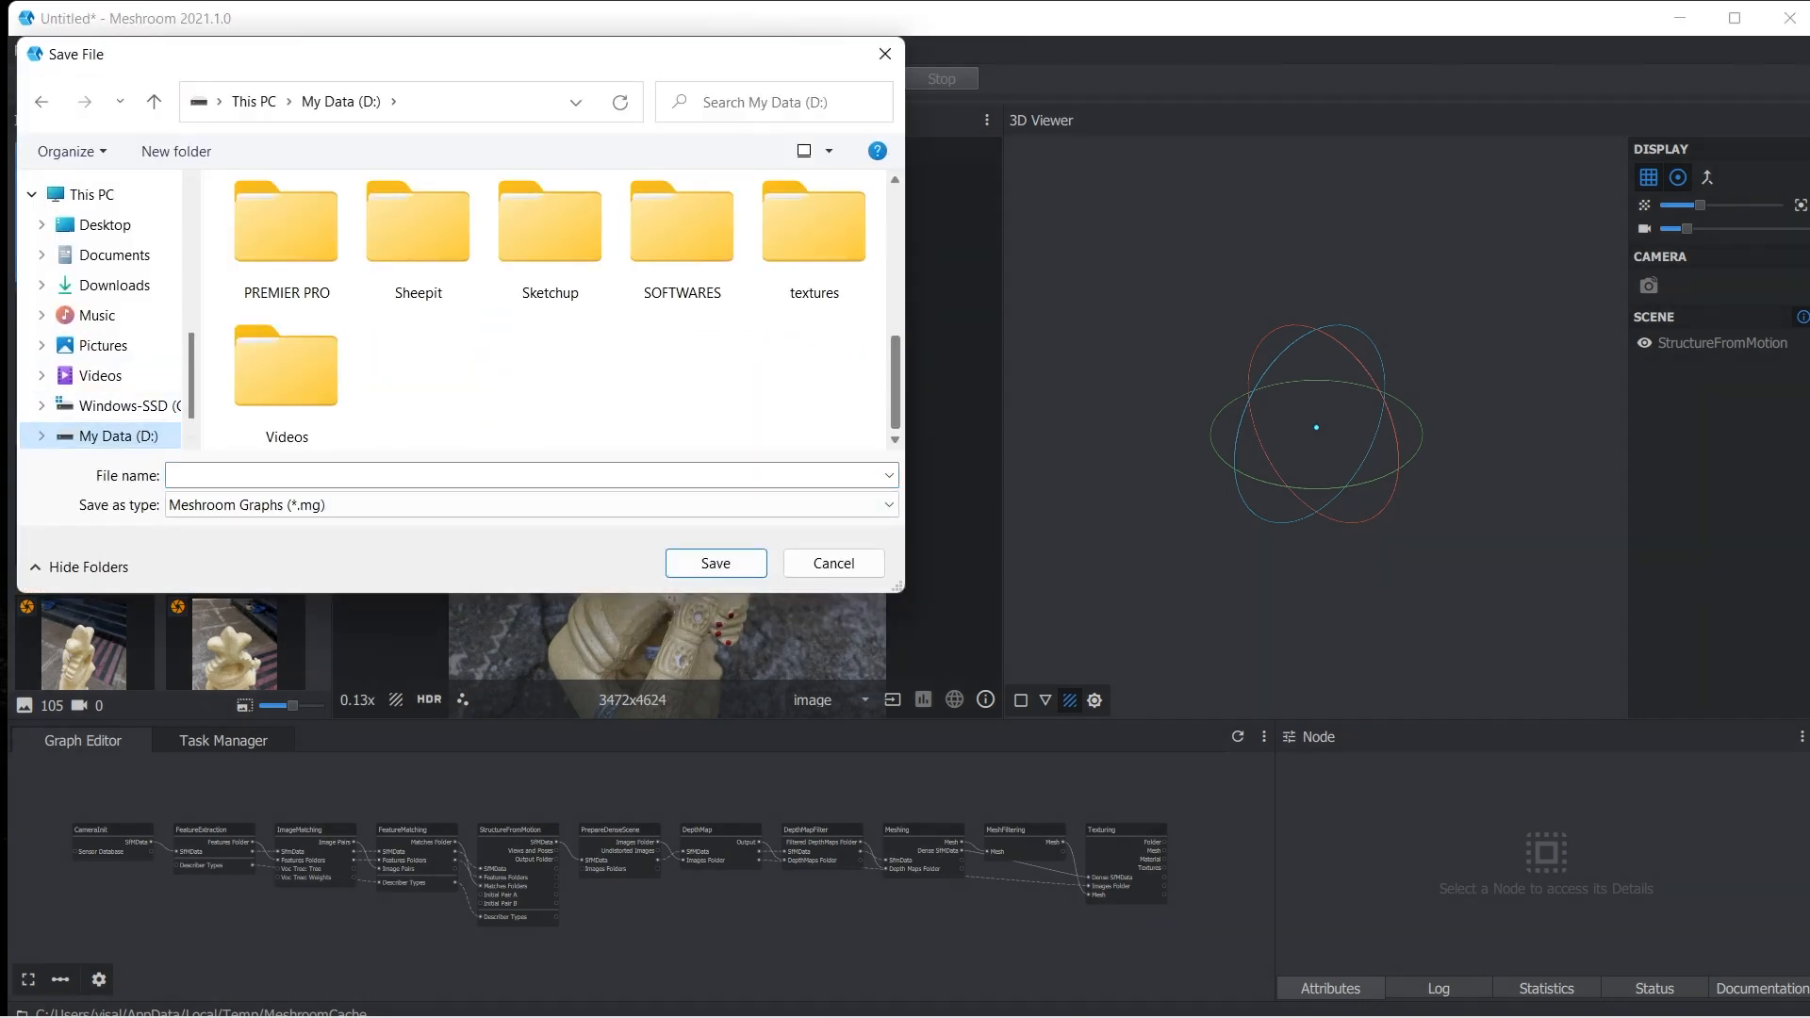
scroll(660, 382, up, 2)
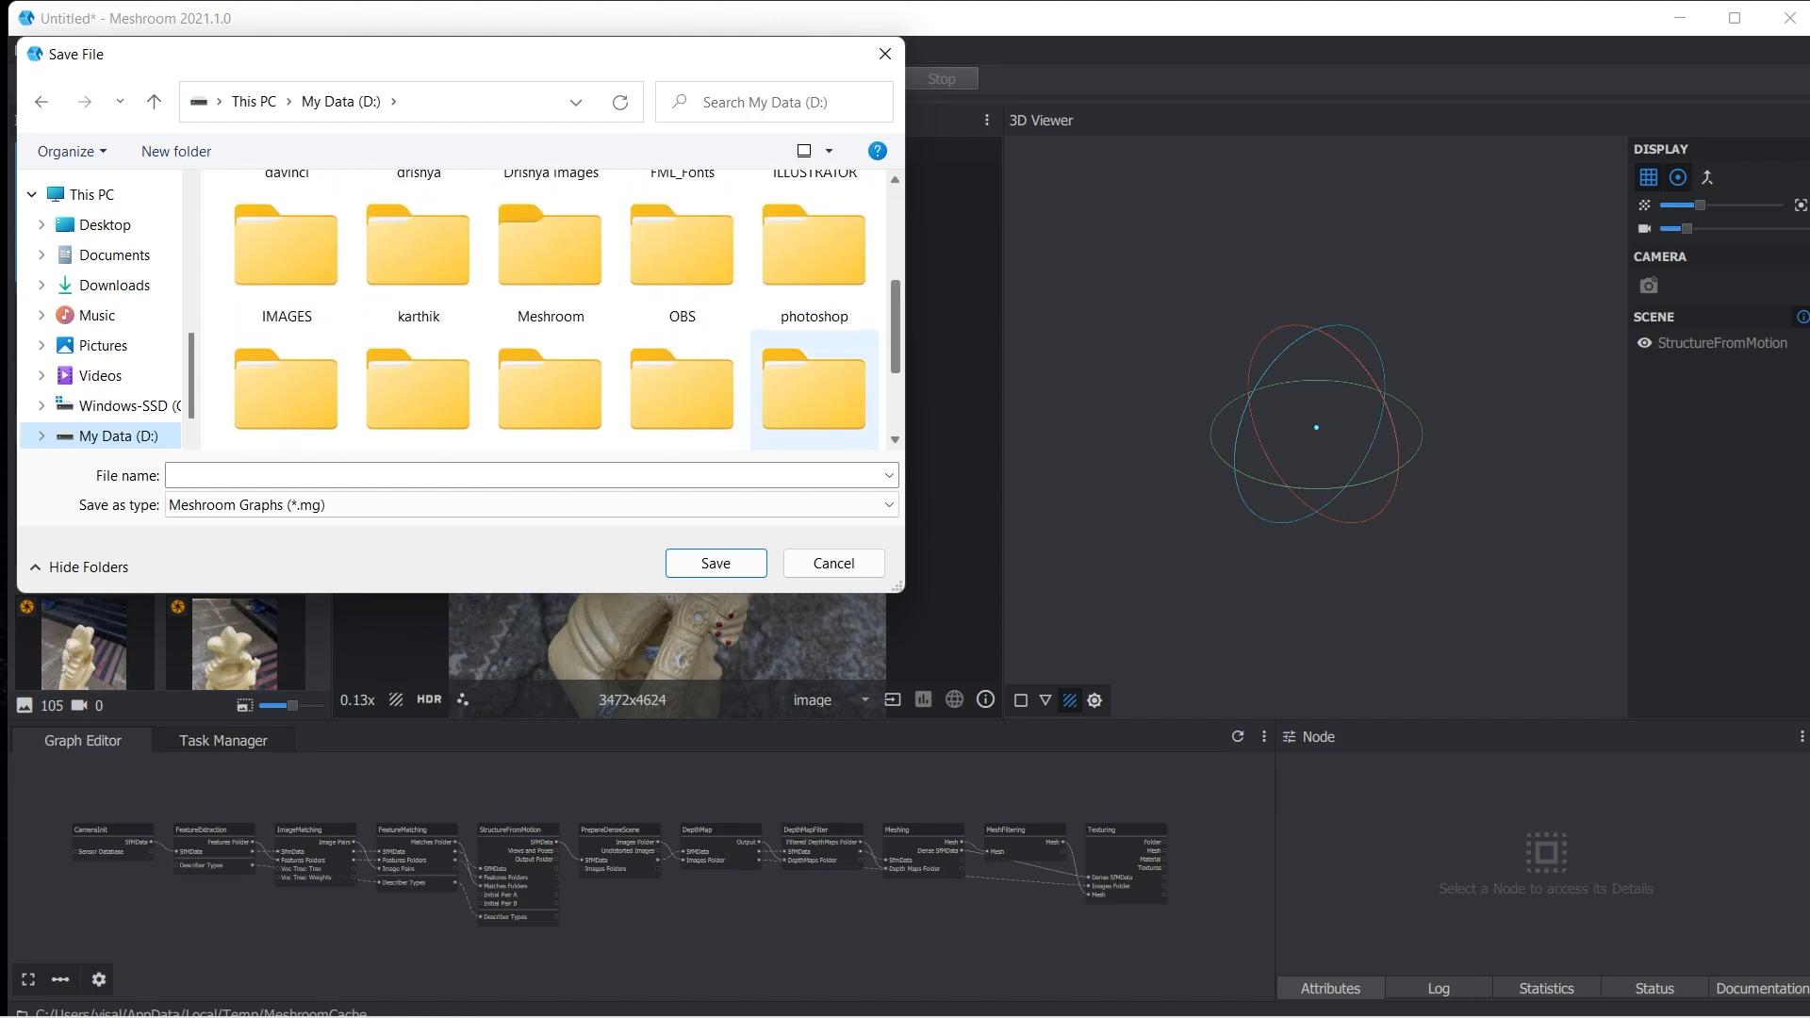
double_click(551, 249)
click(528, 475)
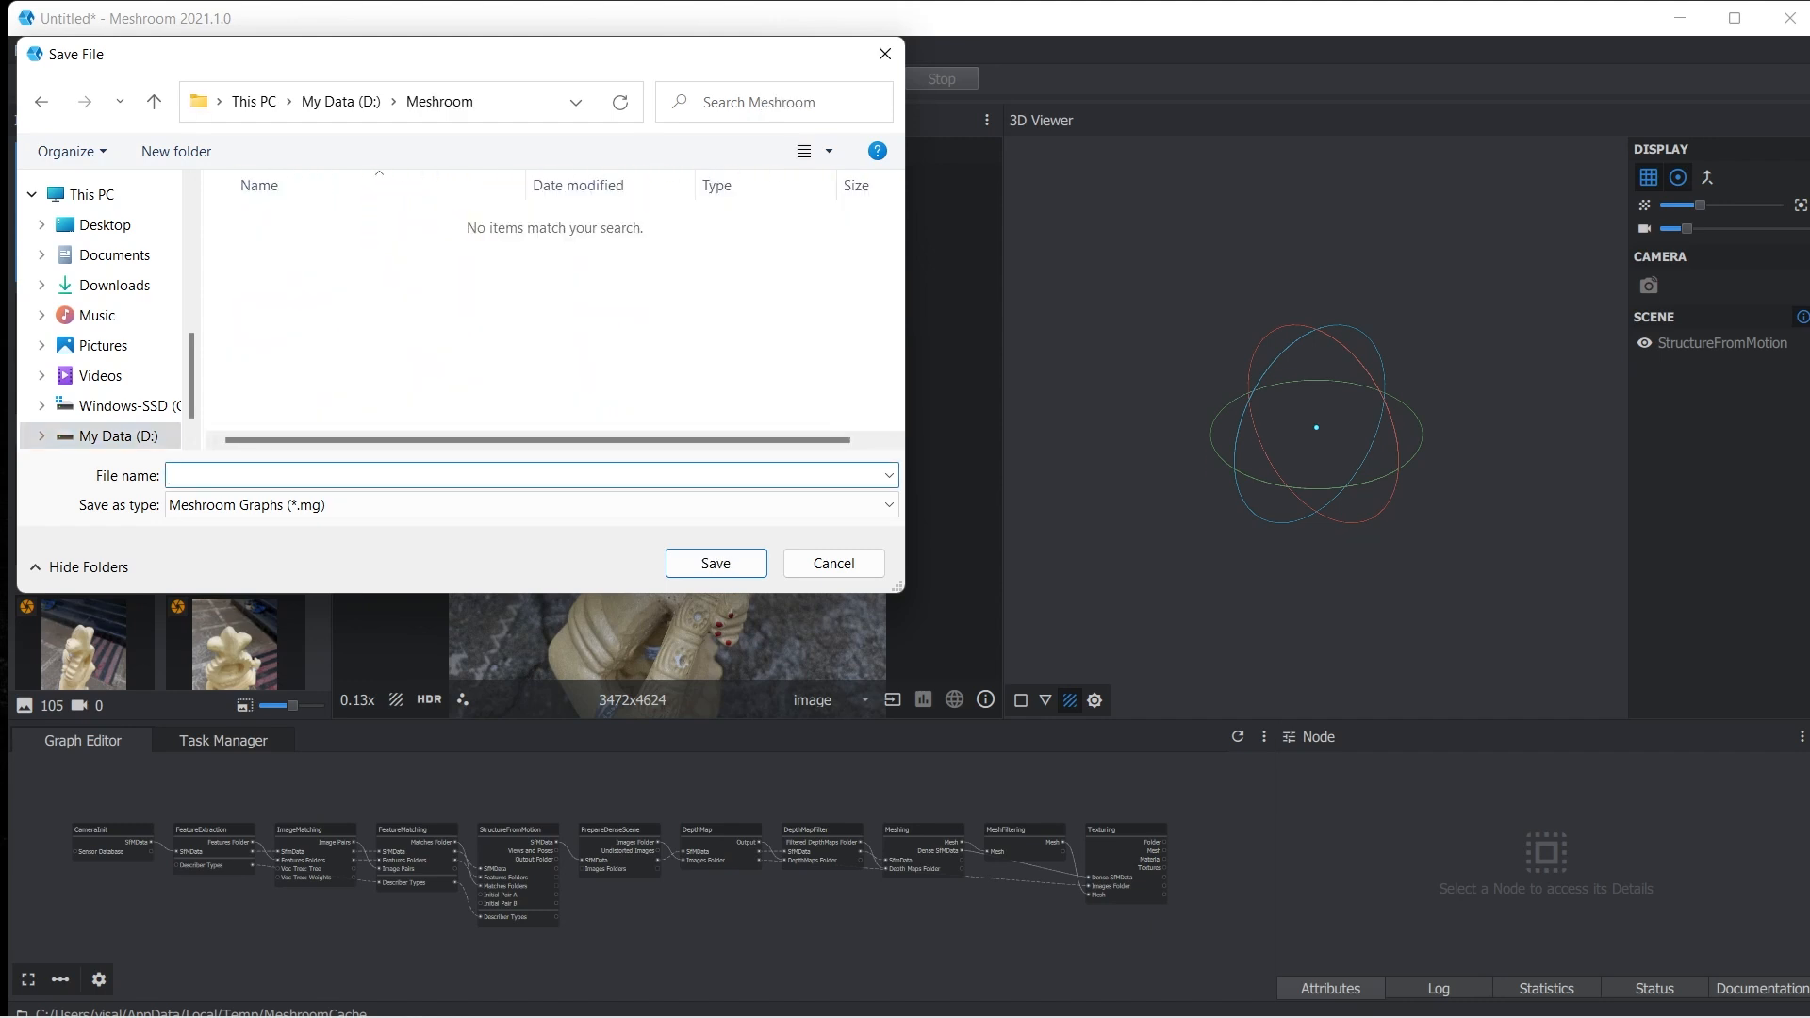
text(3dscanning)
key(Return)
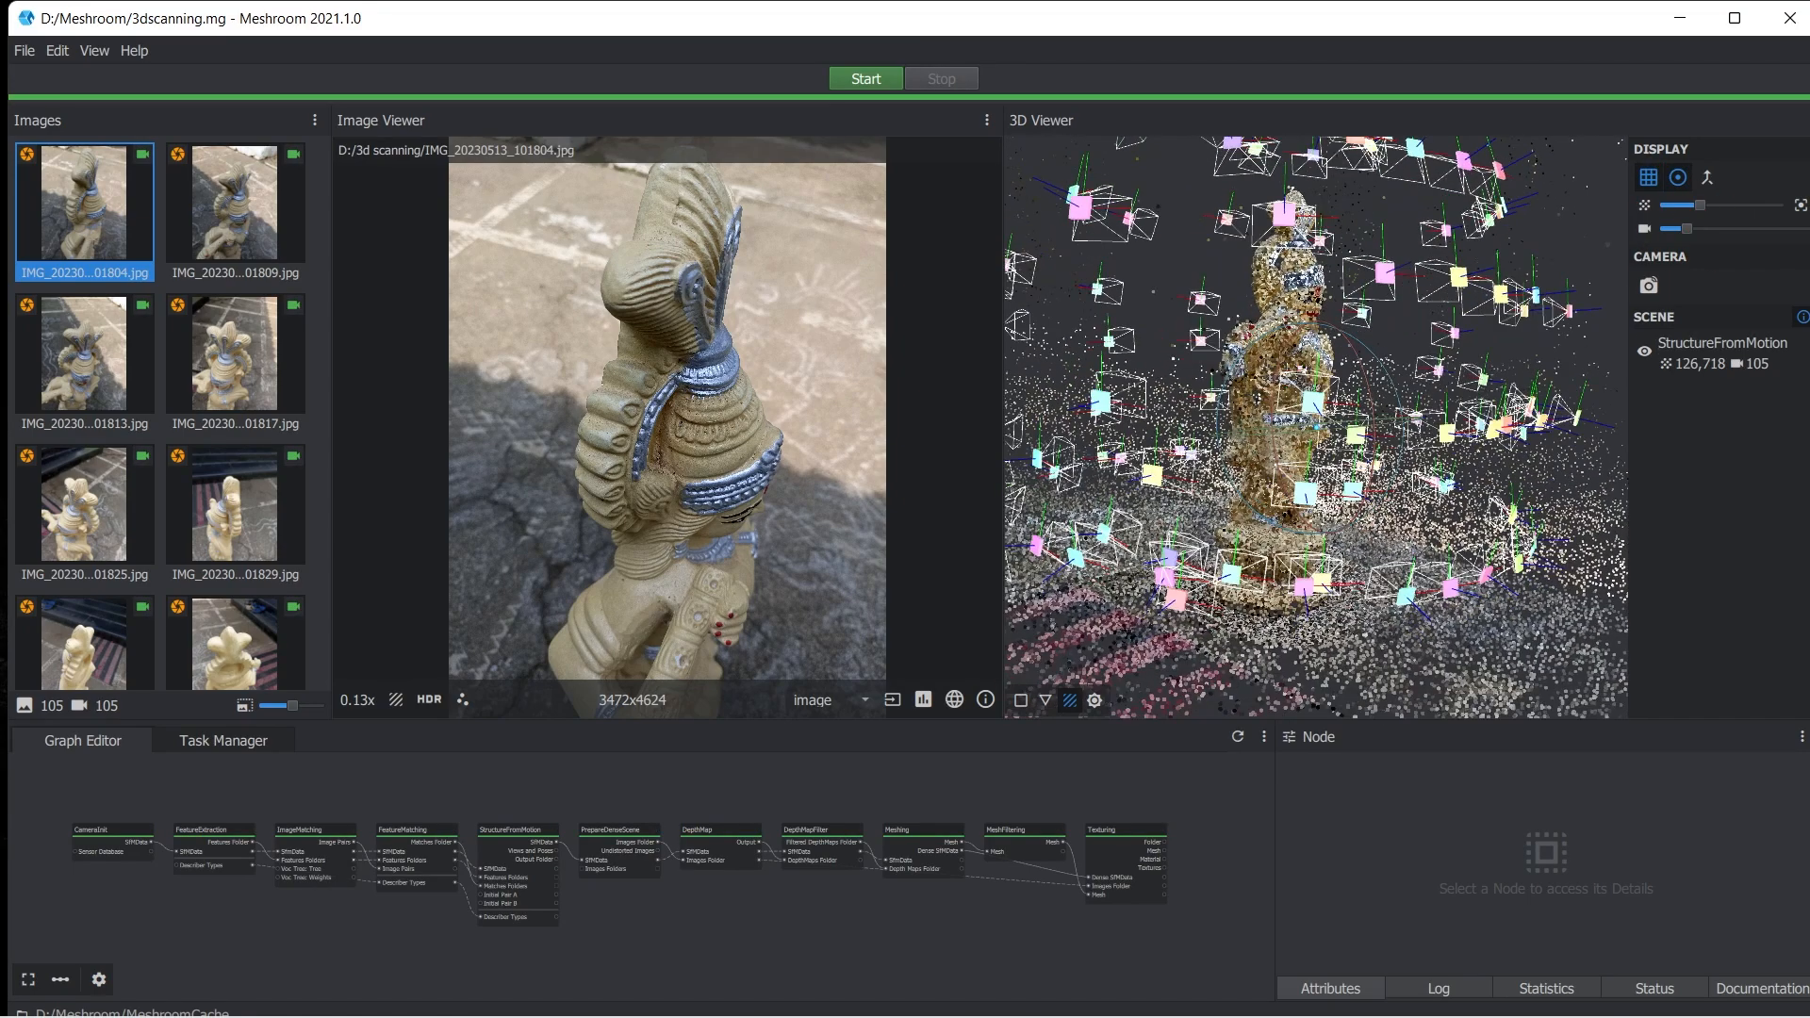
Examine the reconstructed point cloud and camera positions around the statue in the 3D Viewer.
right_click(1204, 468)
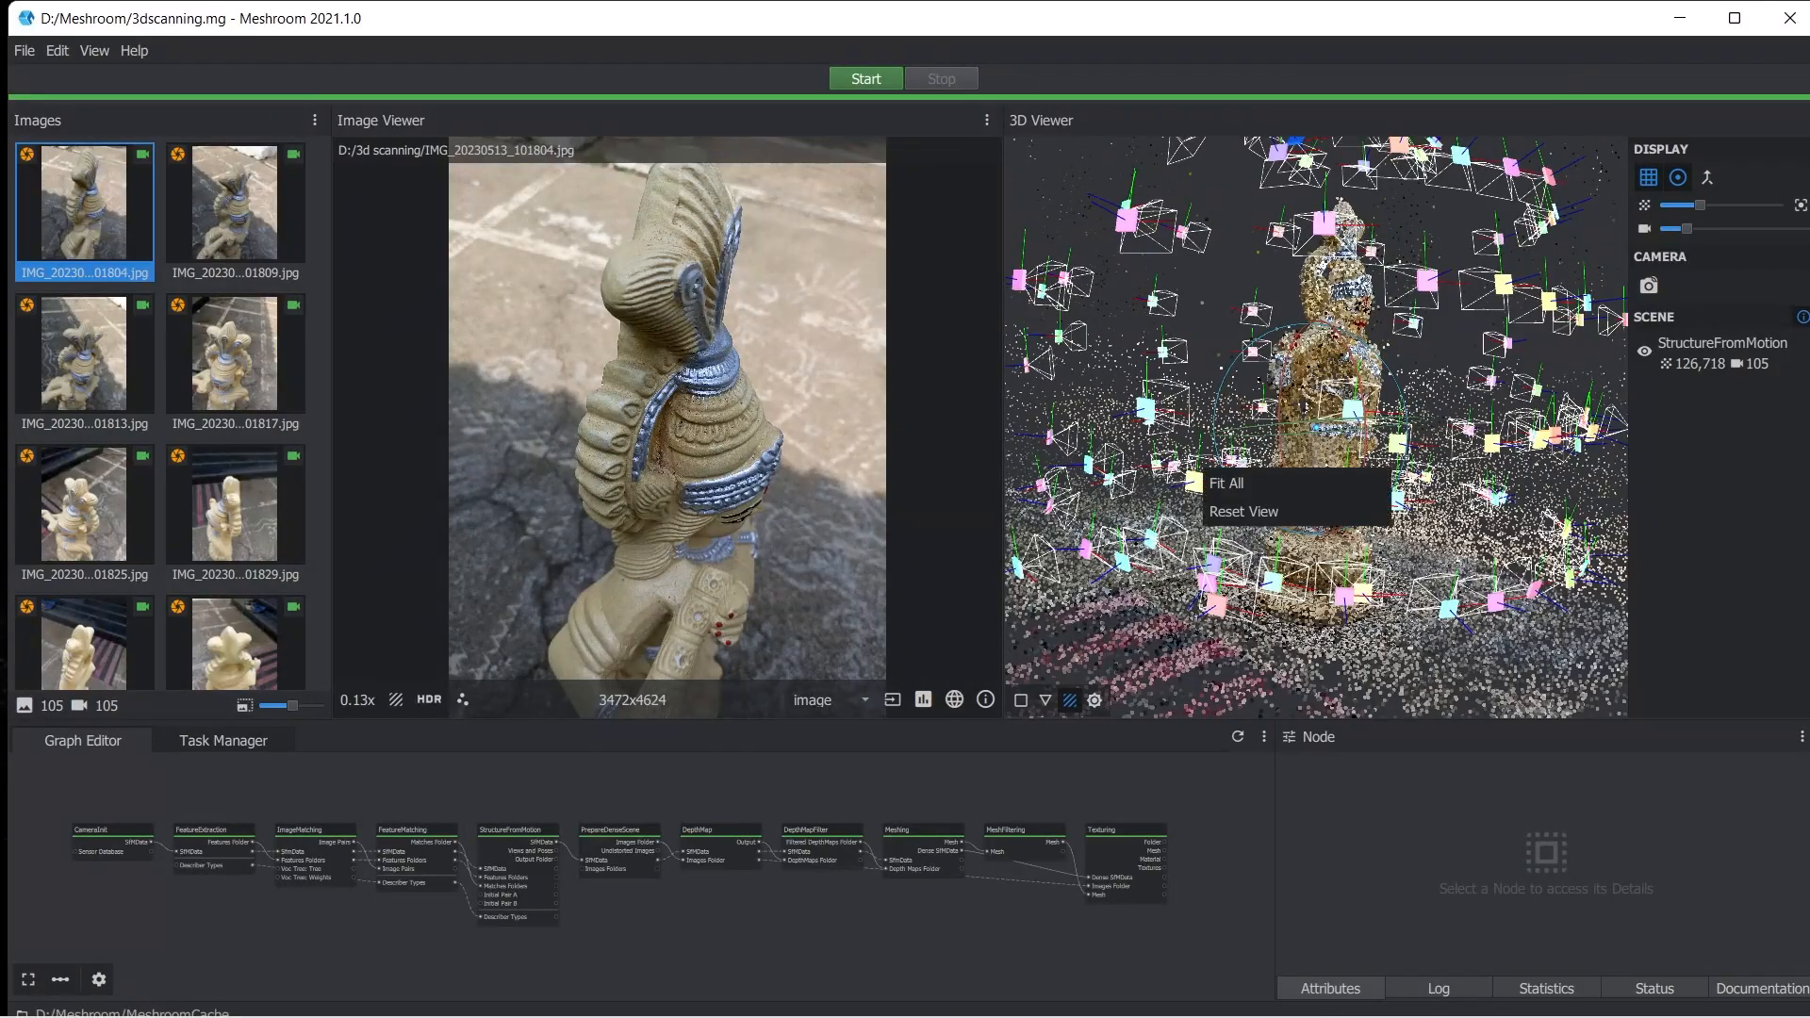
middle_drag(1204, 469, 1103, 383)
scroll(1317, 427, up, 2)
scroll(1316, 427, down, 5)
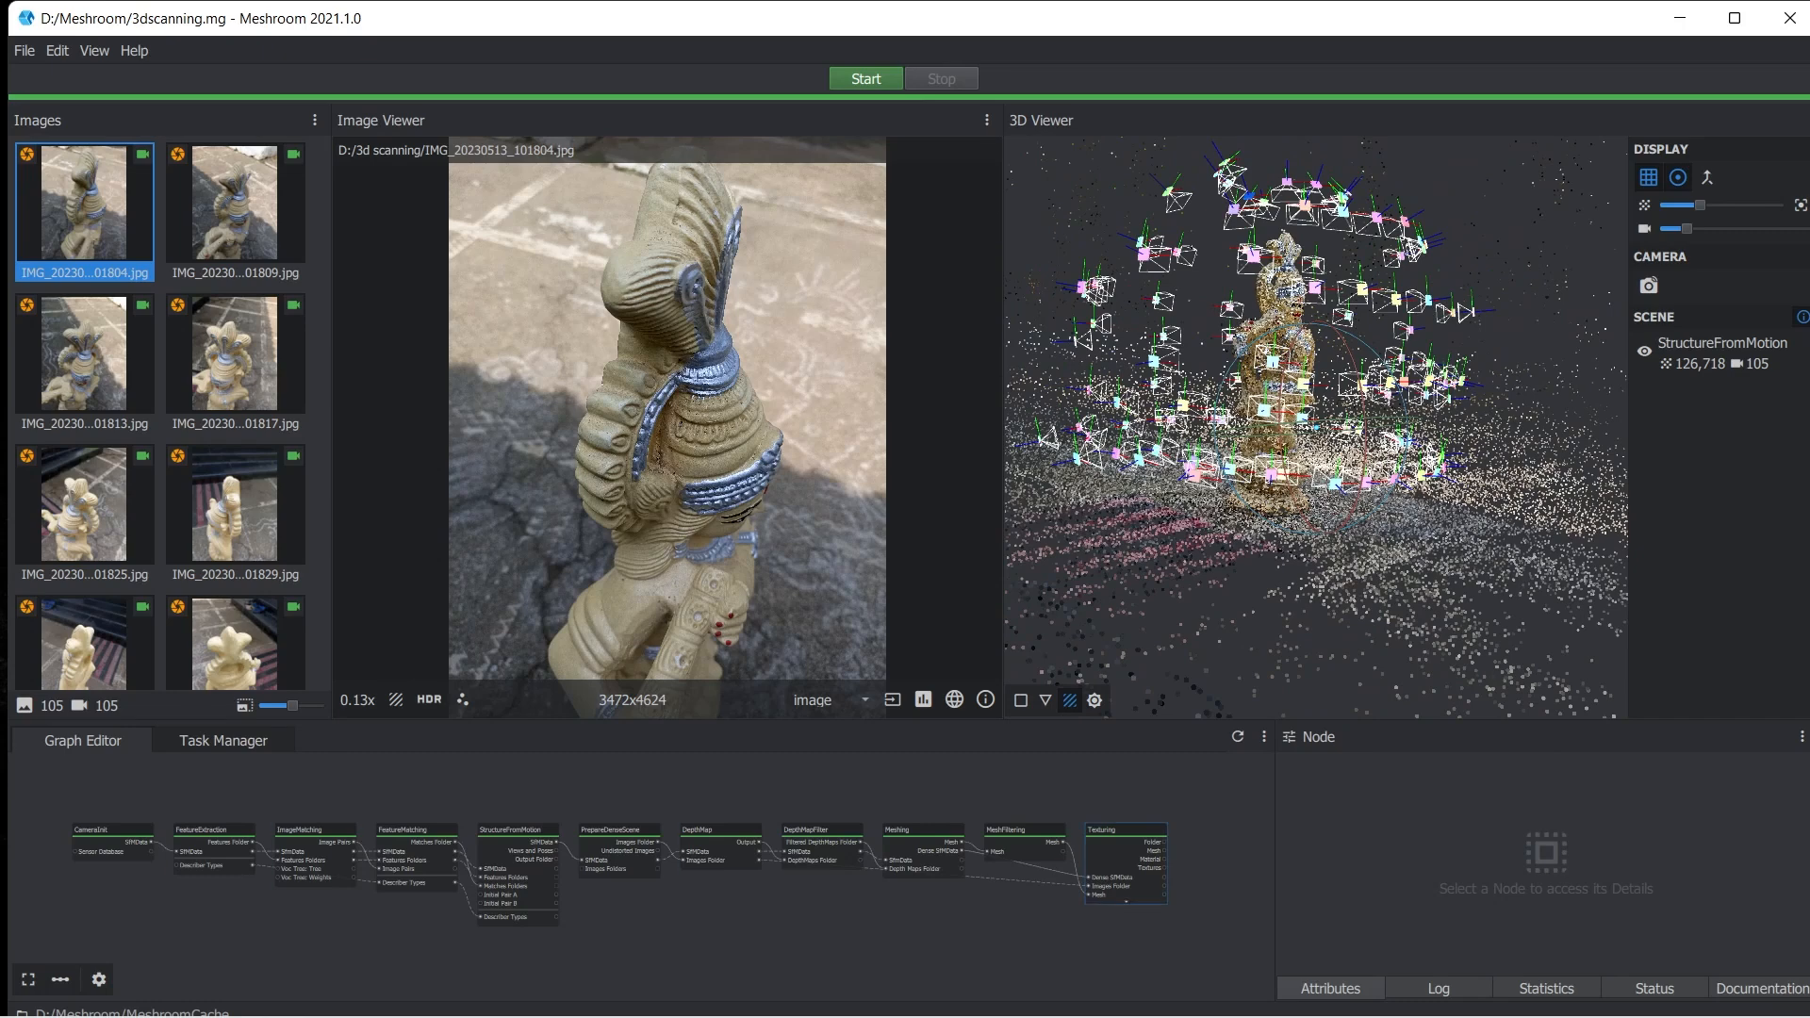
Switch to File Explorer, maximize its window, and open the output folder inside D:\Meshroom\MeshroomCache\Texturing.
mouse_move(930, 1016)
click(723, 991)
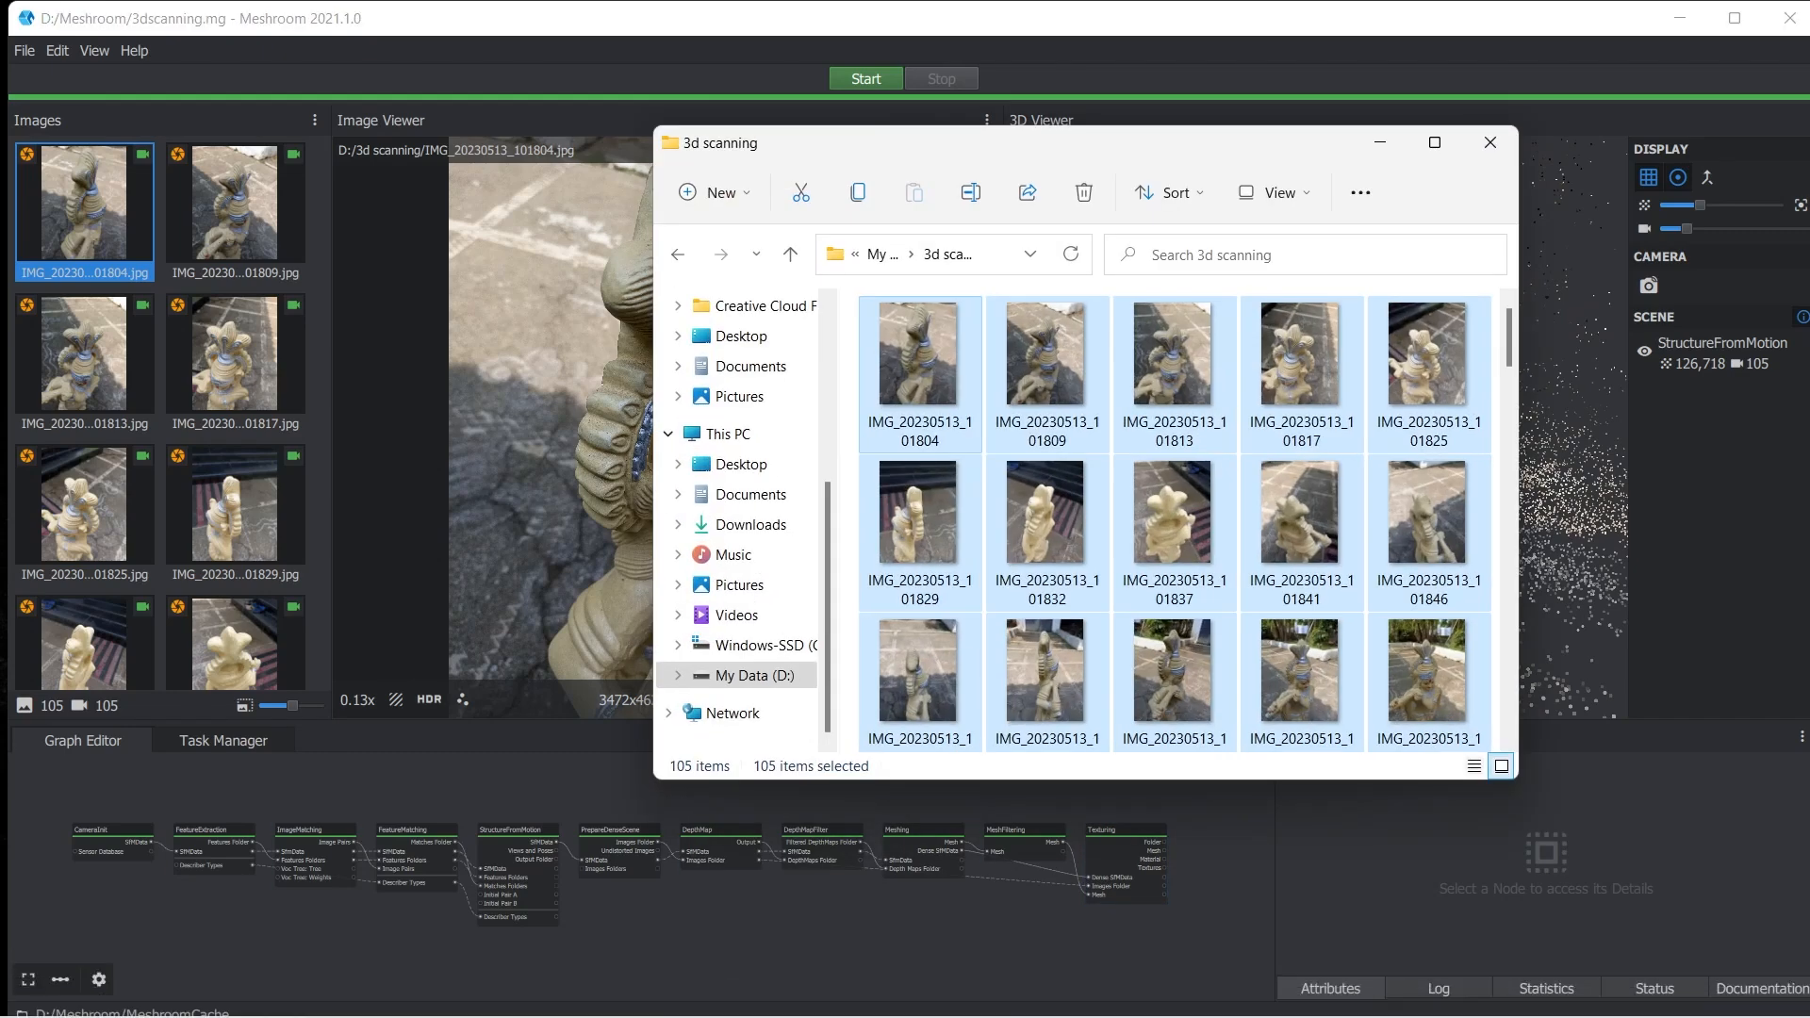
click(1435, 143)
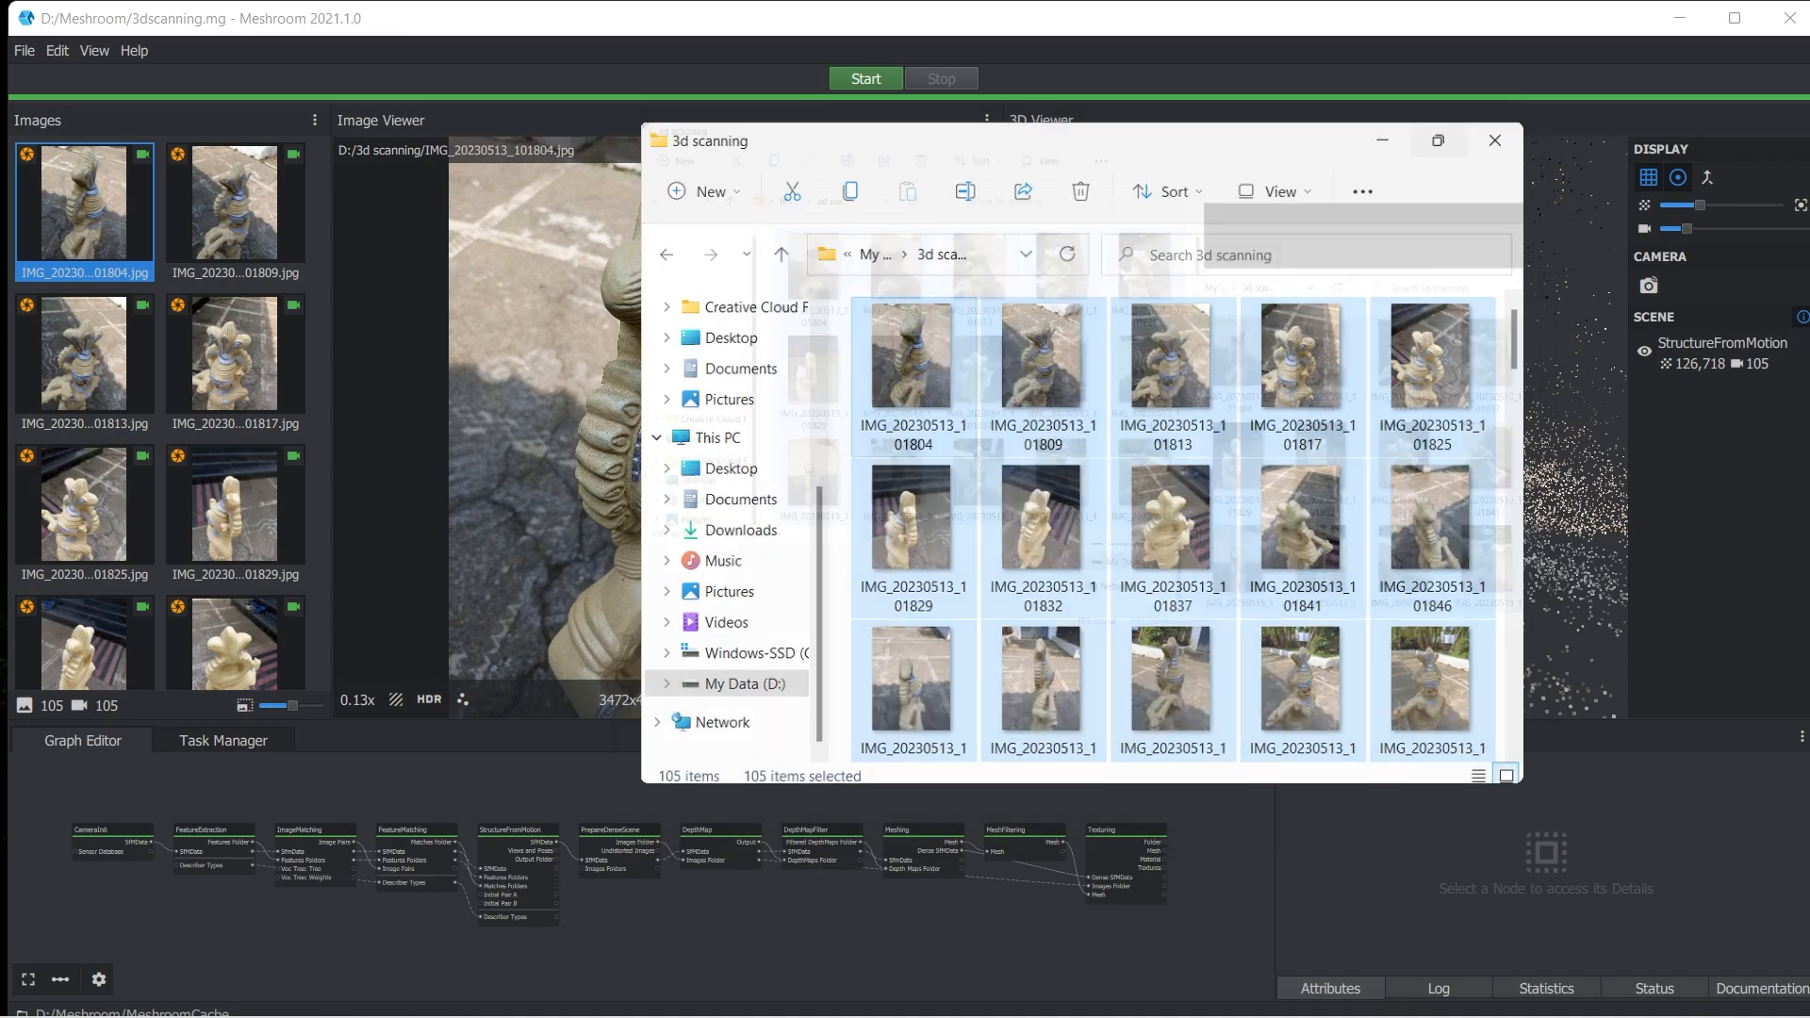
click(101, 889)
scroll(283, 896, down, 3)
scroll(273, 586, up, 3)
double_click(271, 211)
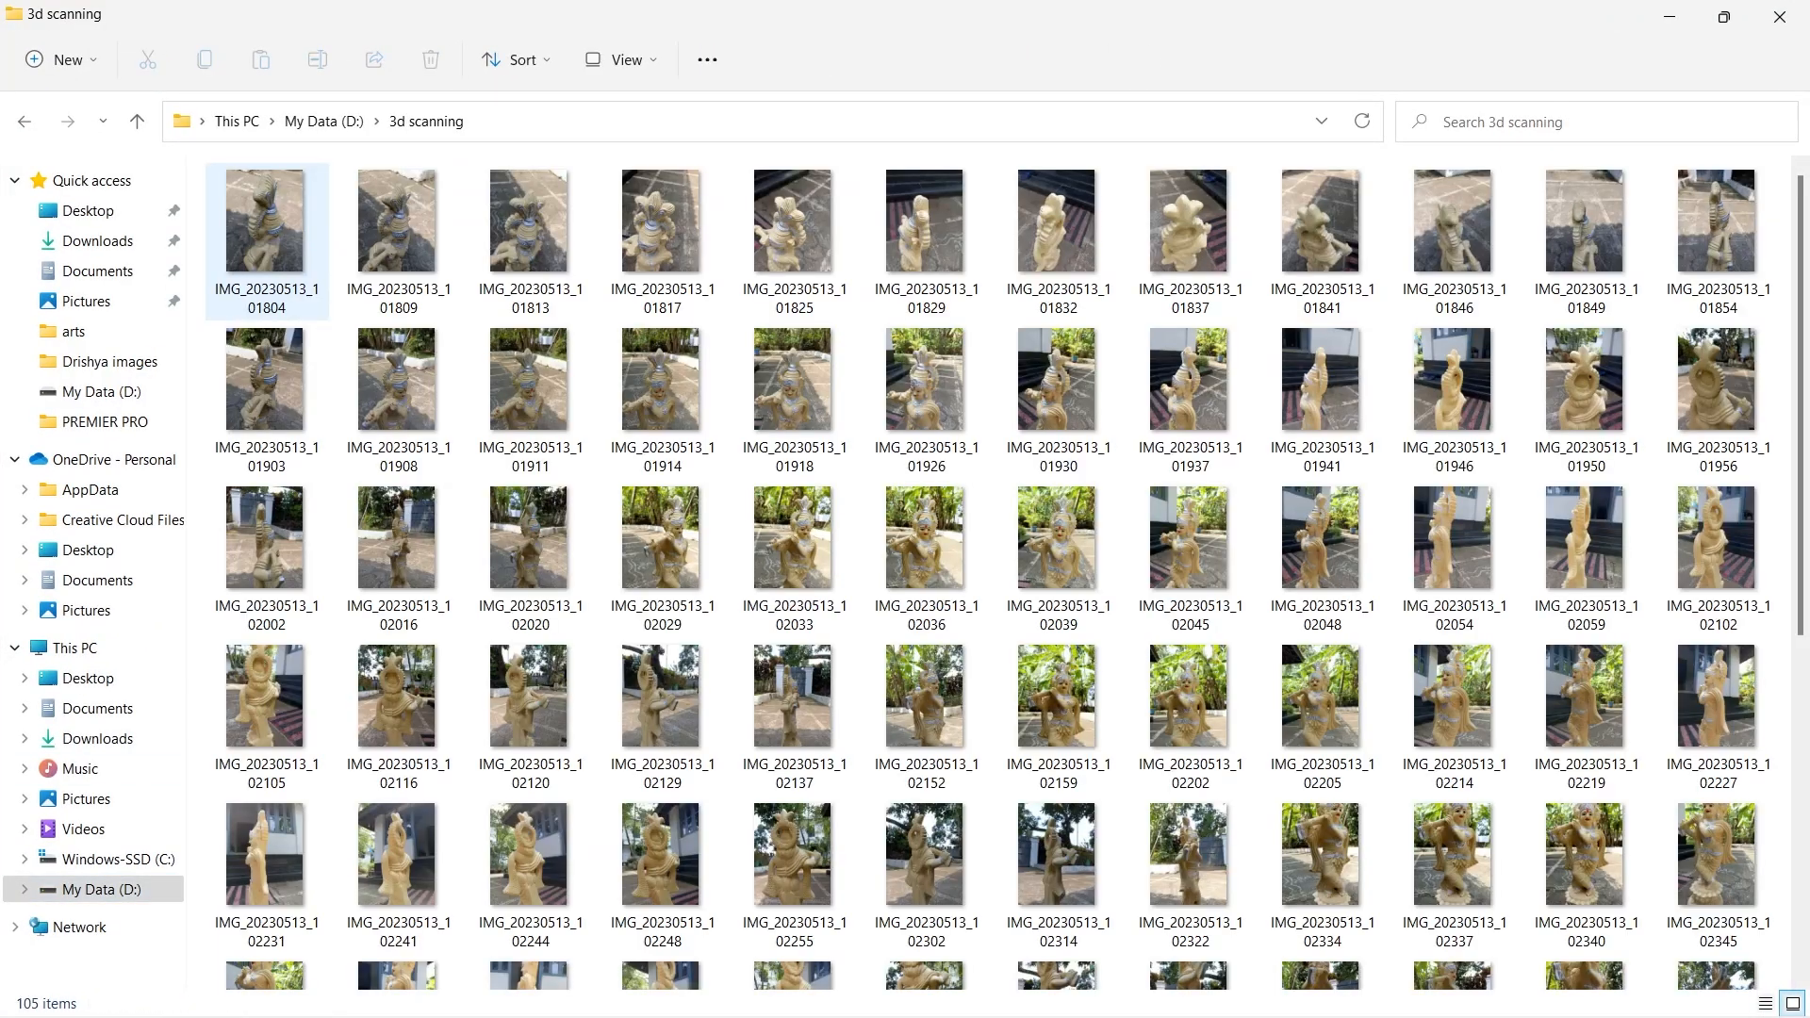
click(137, 122)
scroll(283, 704, down, 3)
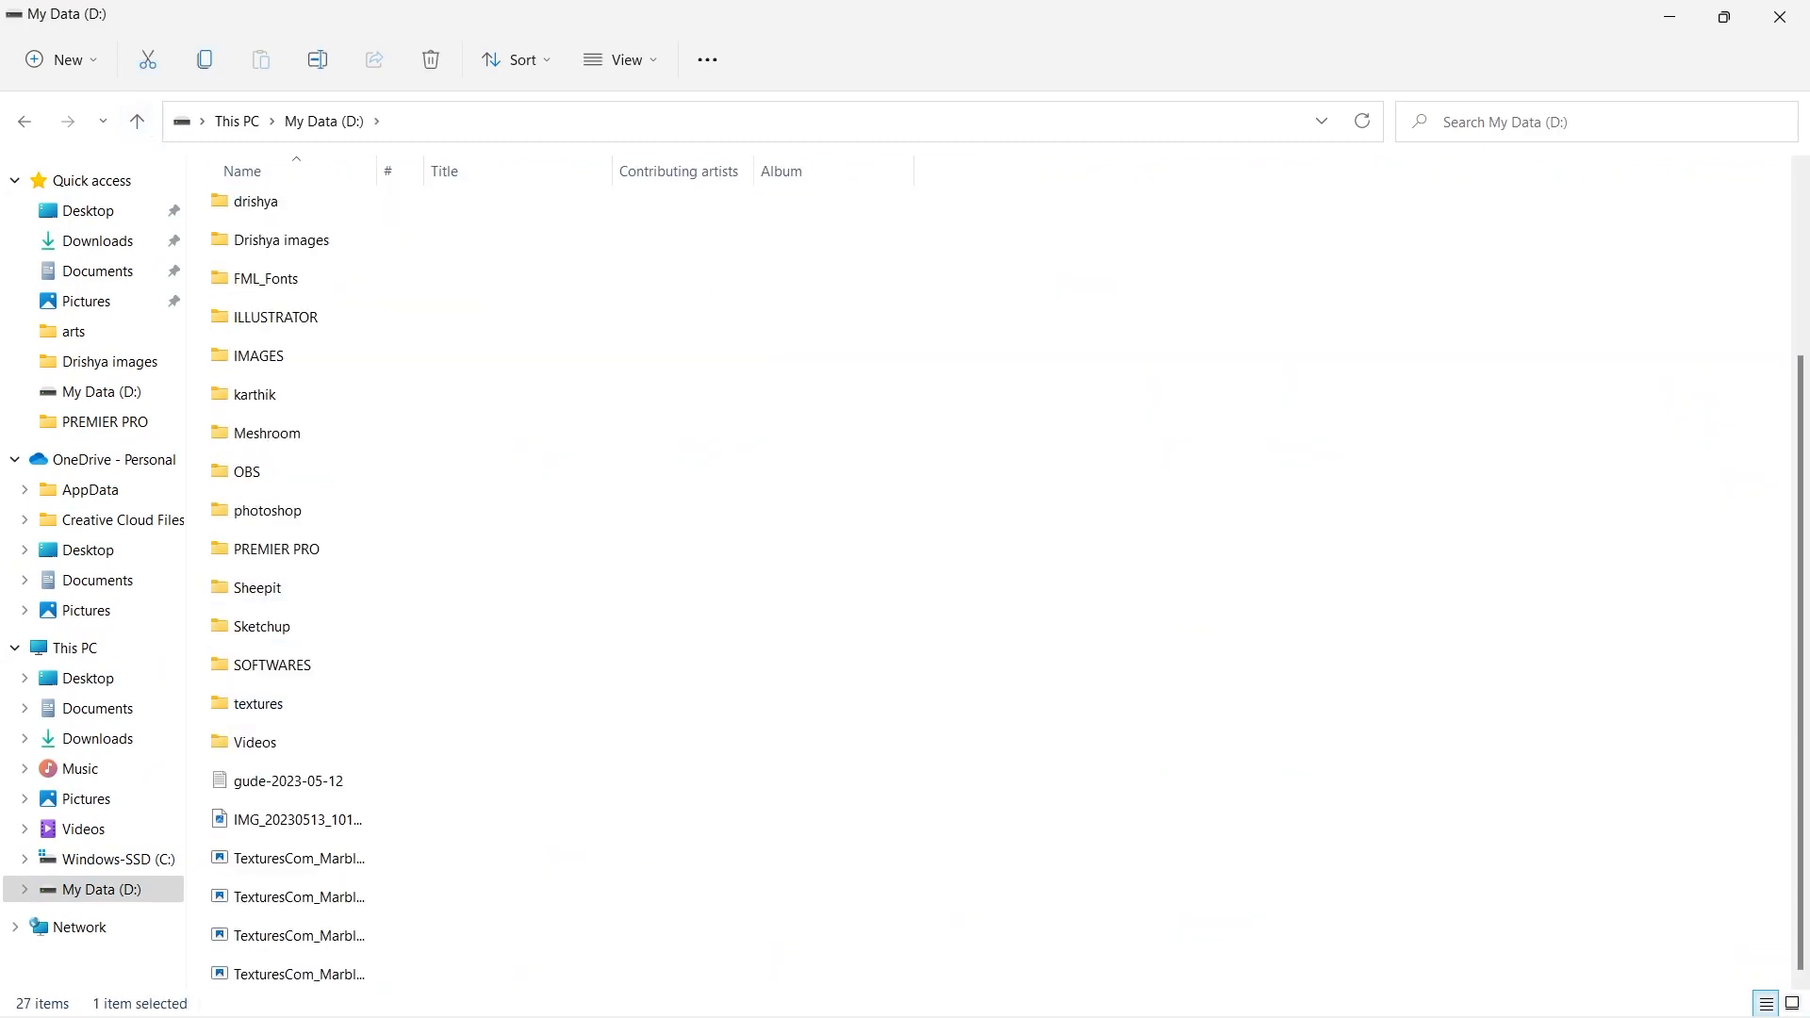
double_click(267, 432)
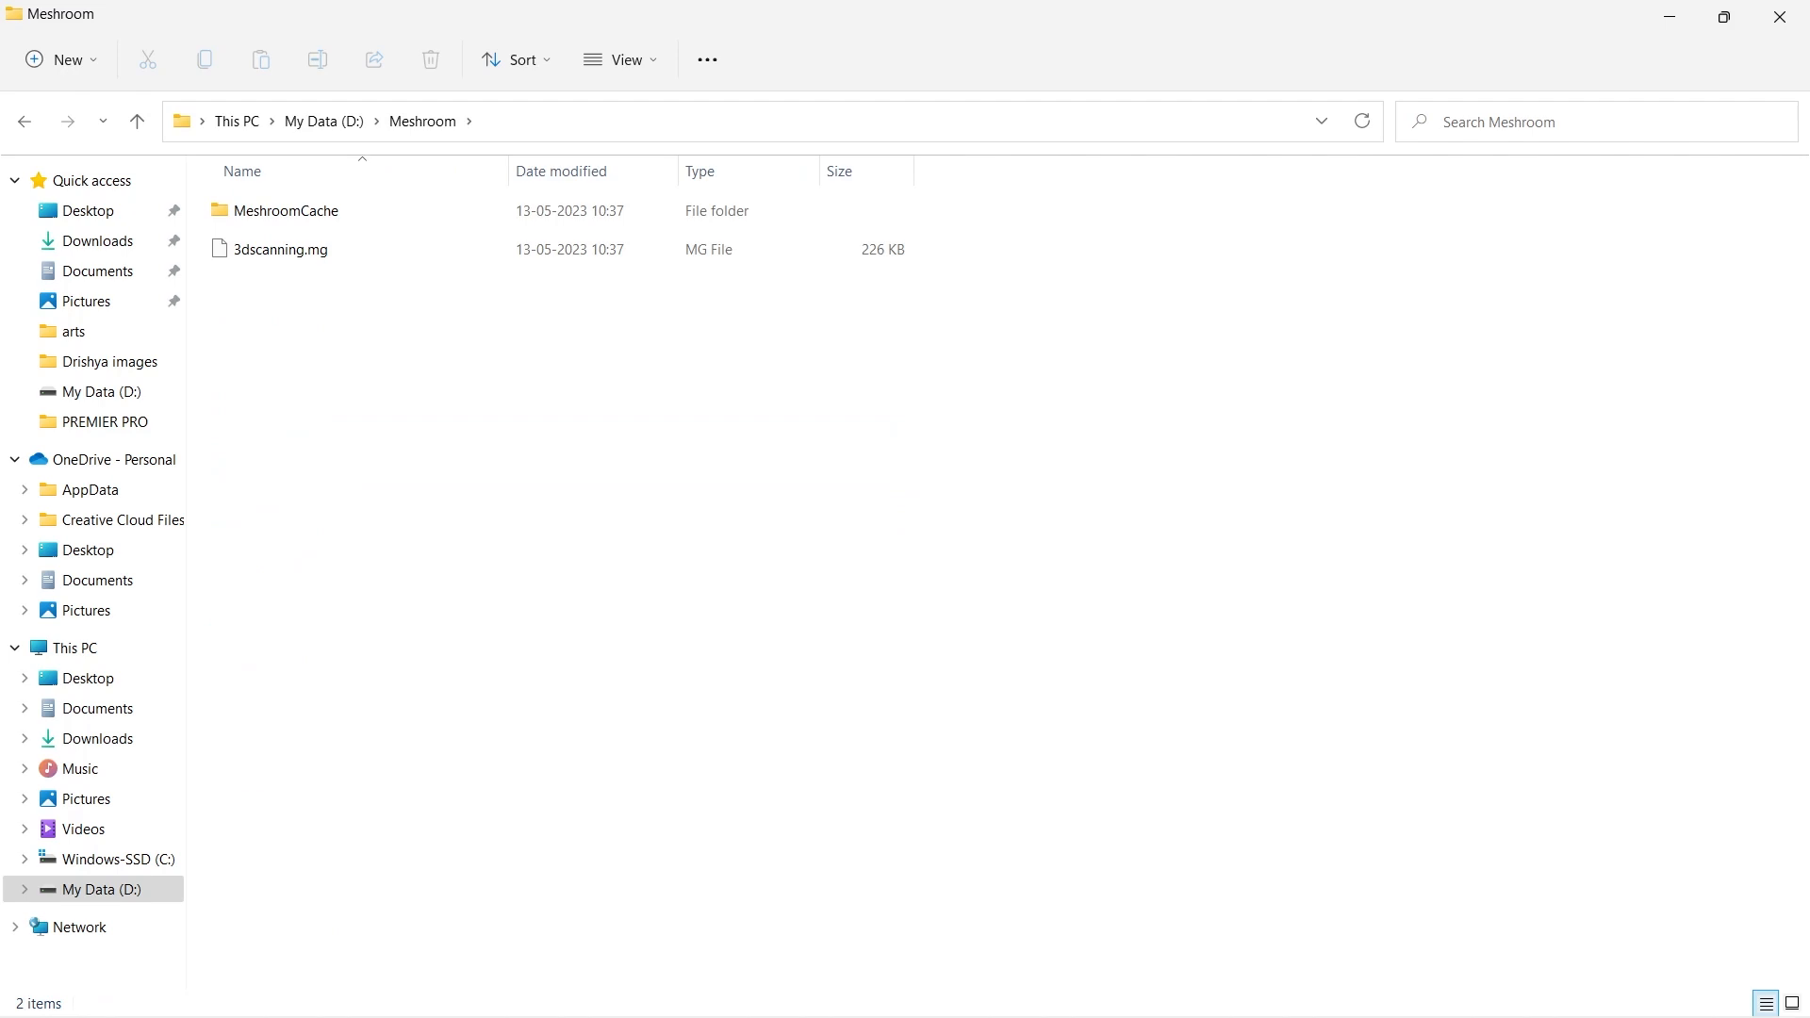
double_click(273, 209)
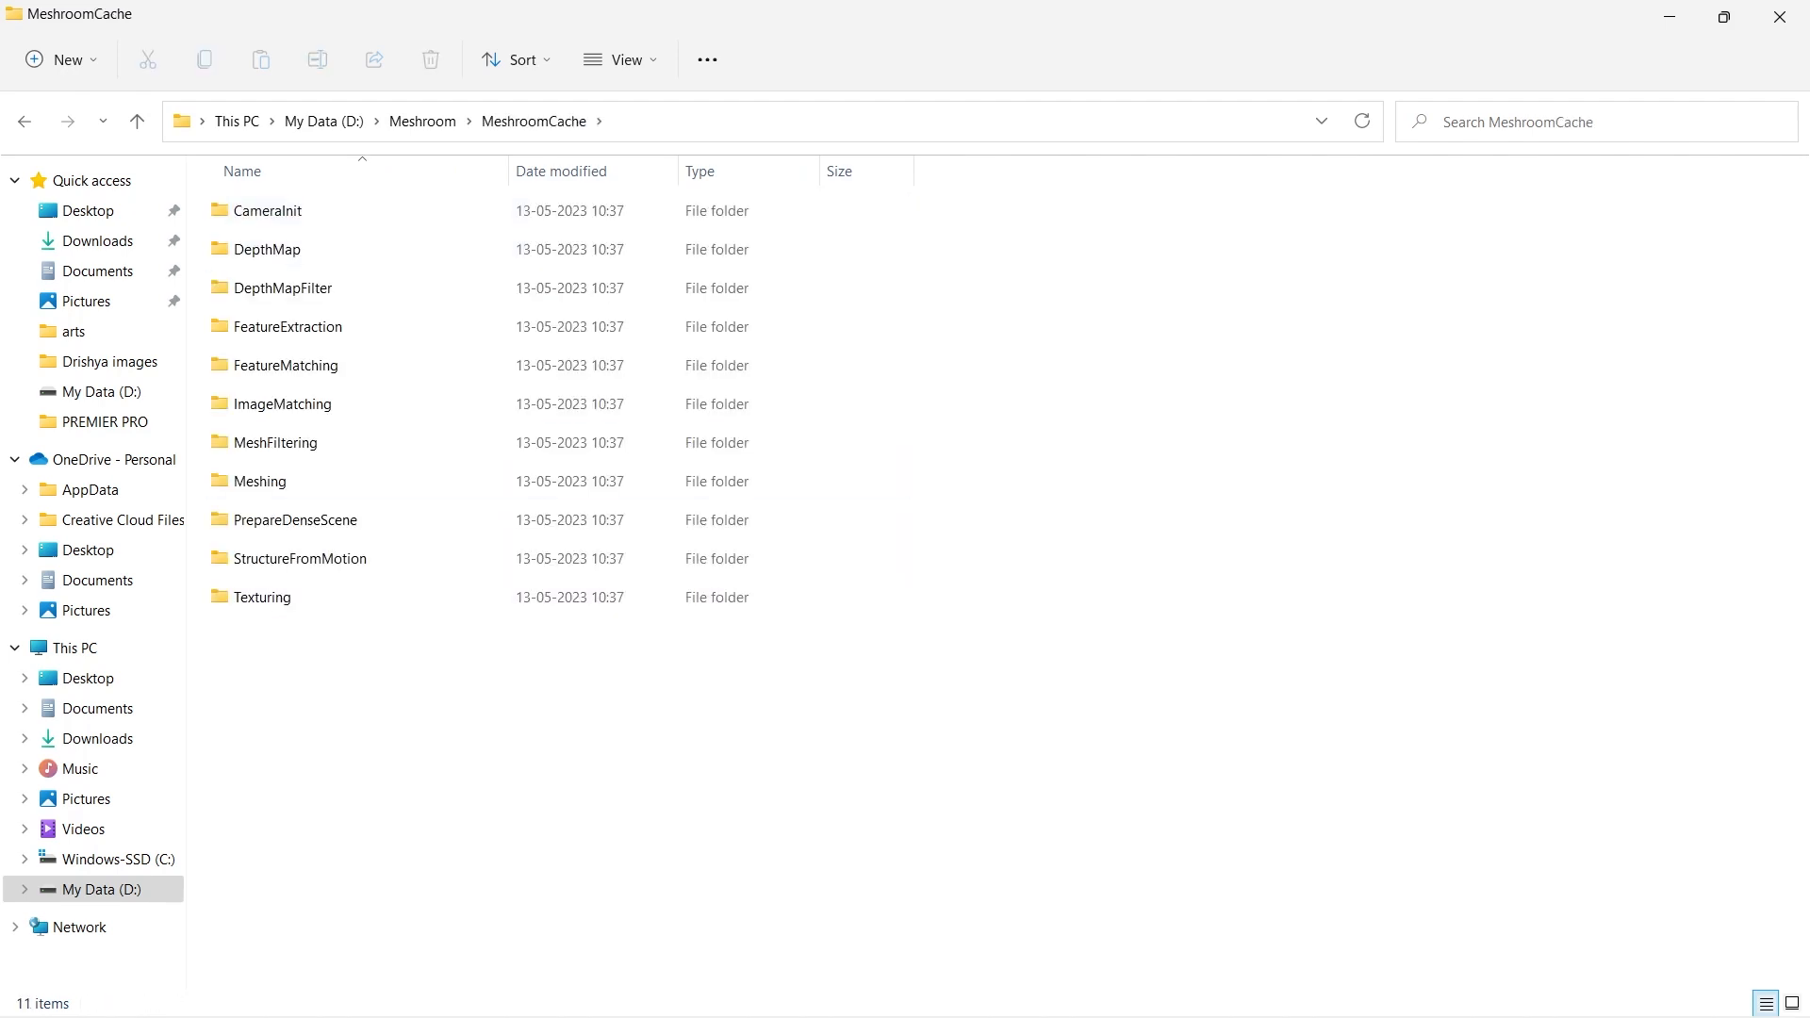
double_click(283, 597)
double_click(283, 207)
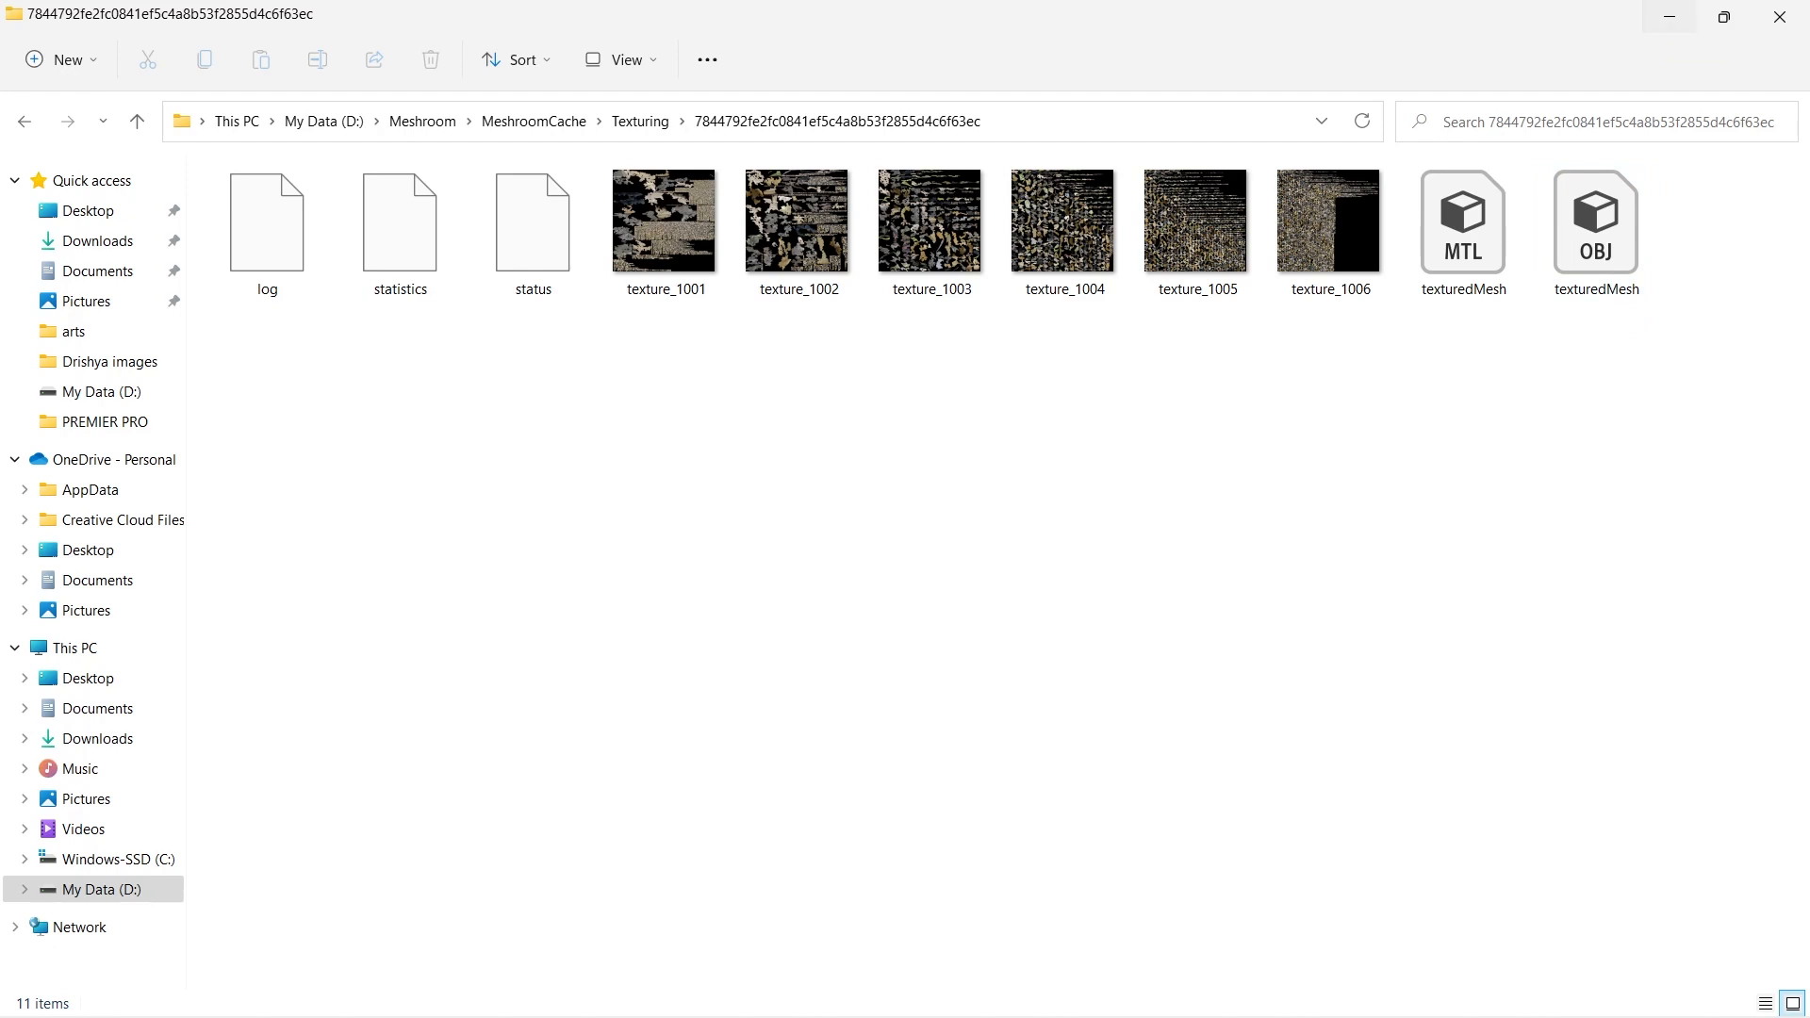
Minimize all open windows to reach the desktop and launch Blender.
click(1669, 17)
click(1668, 17)
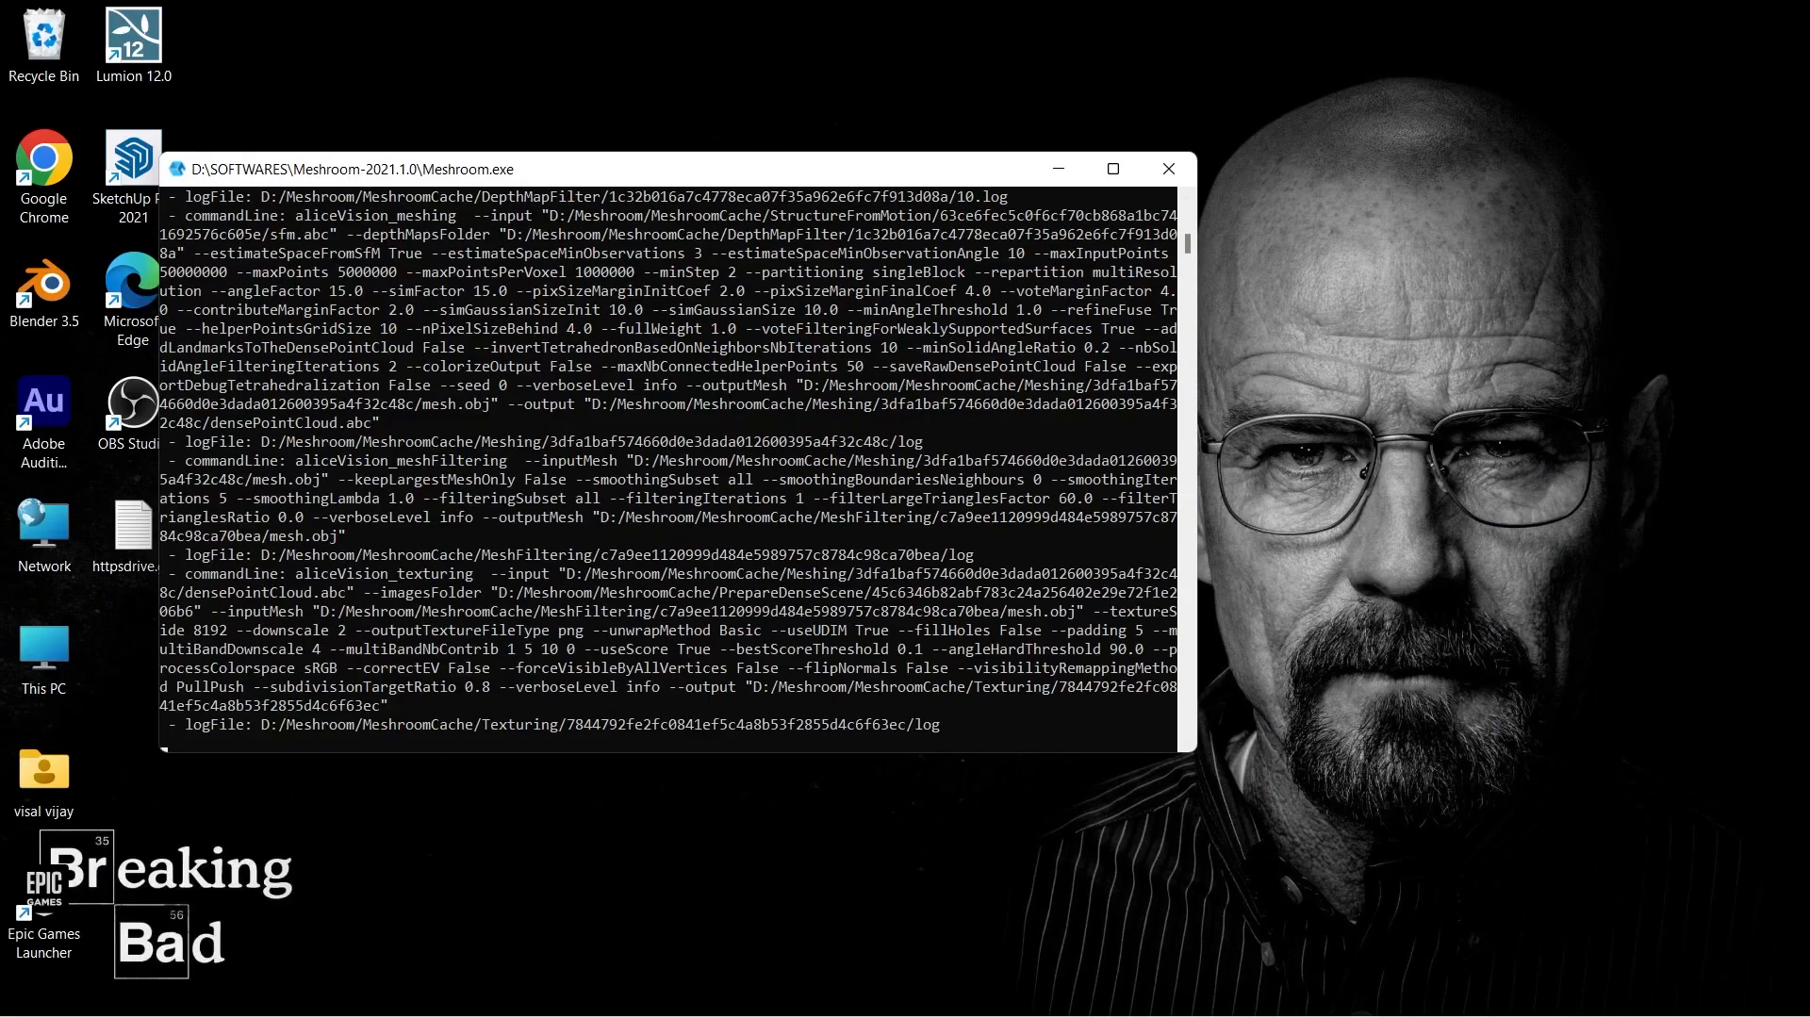
click(1059, 169)
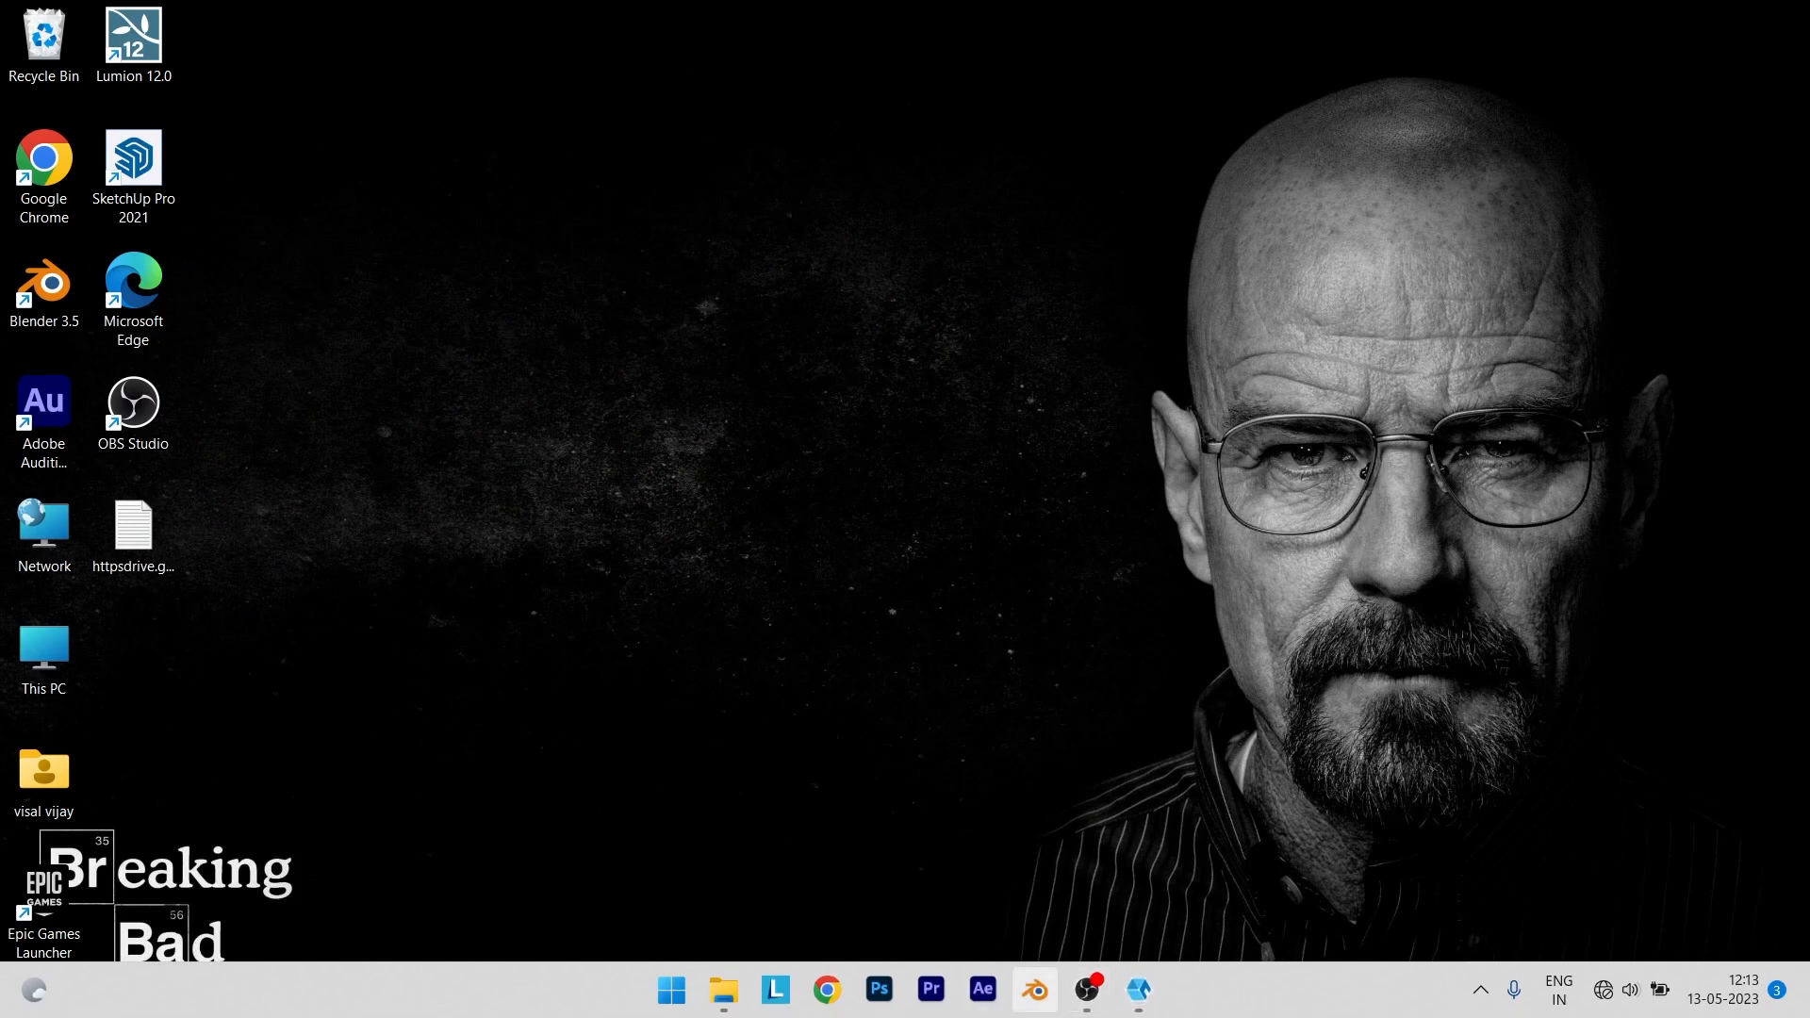
click(1028, 990)
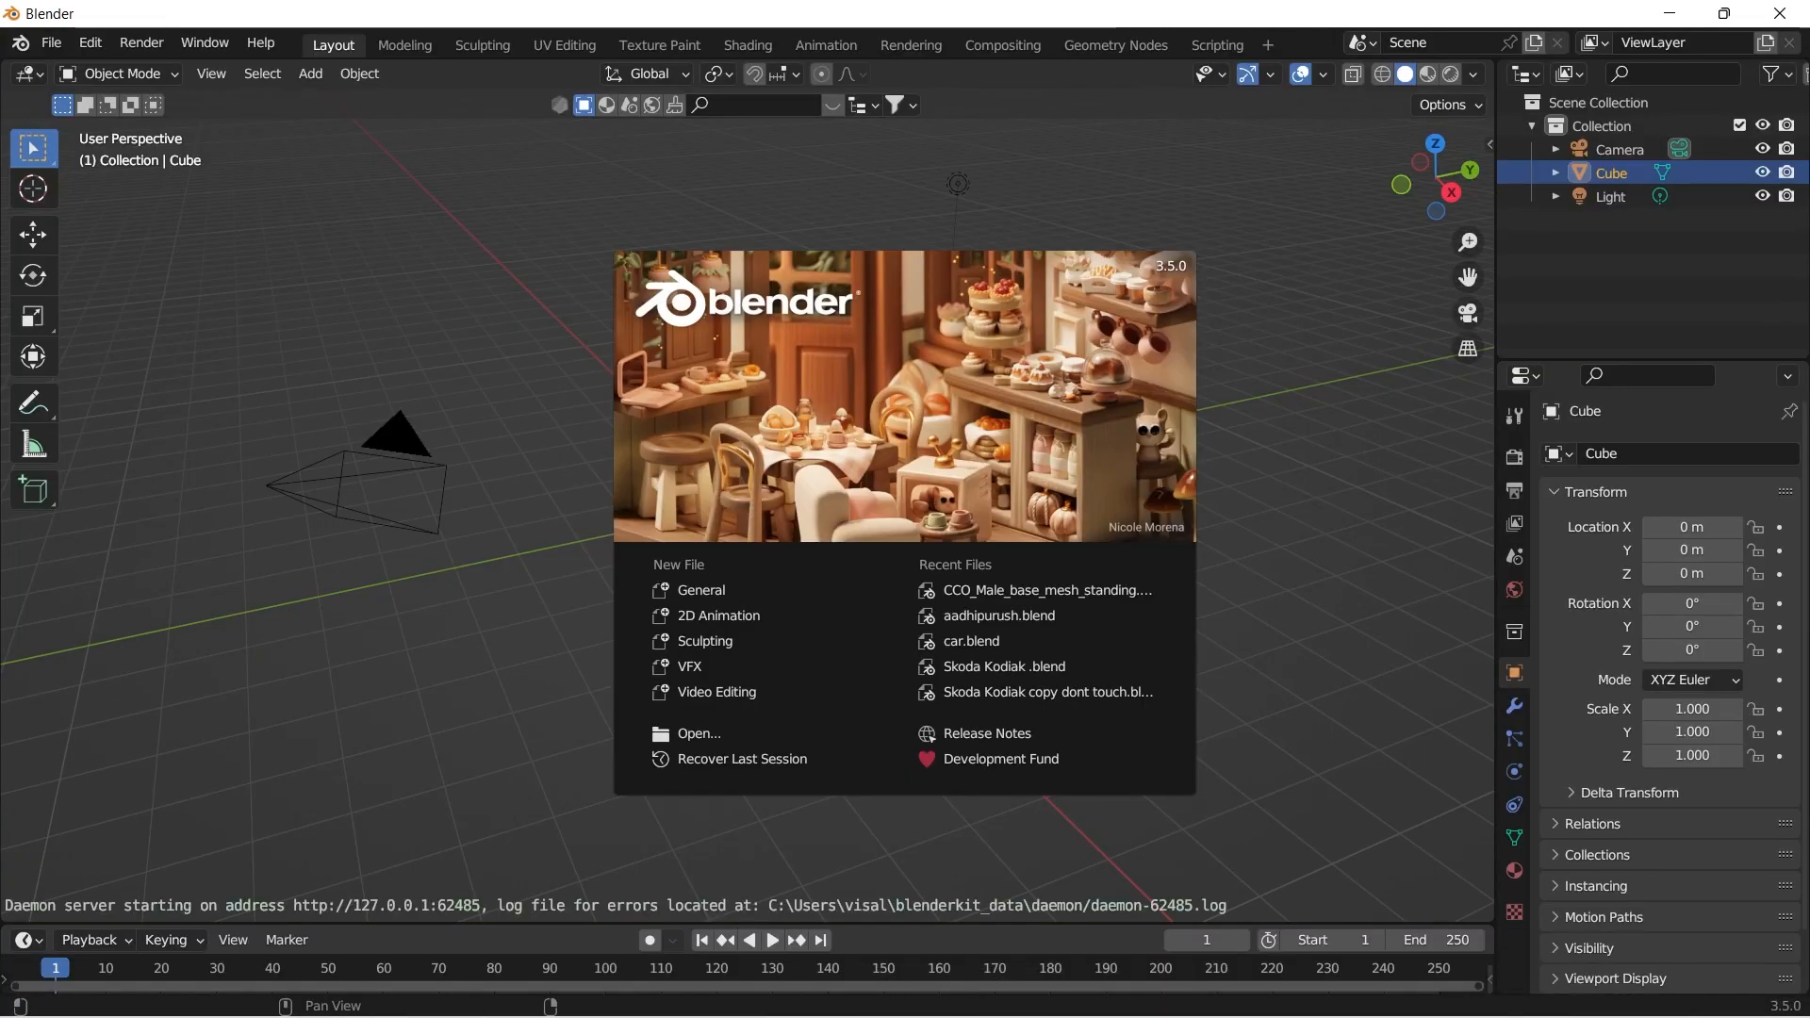
Dismiss the splash screen and delete all default objects from the scene.
key(Escape)
key(a)
key(Delete)
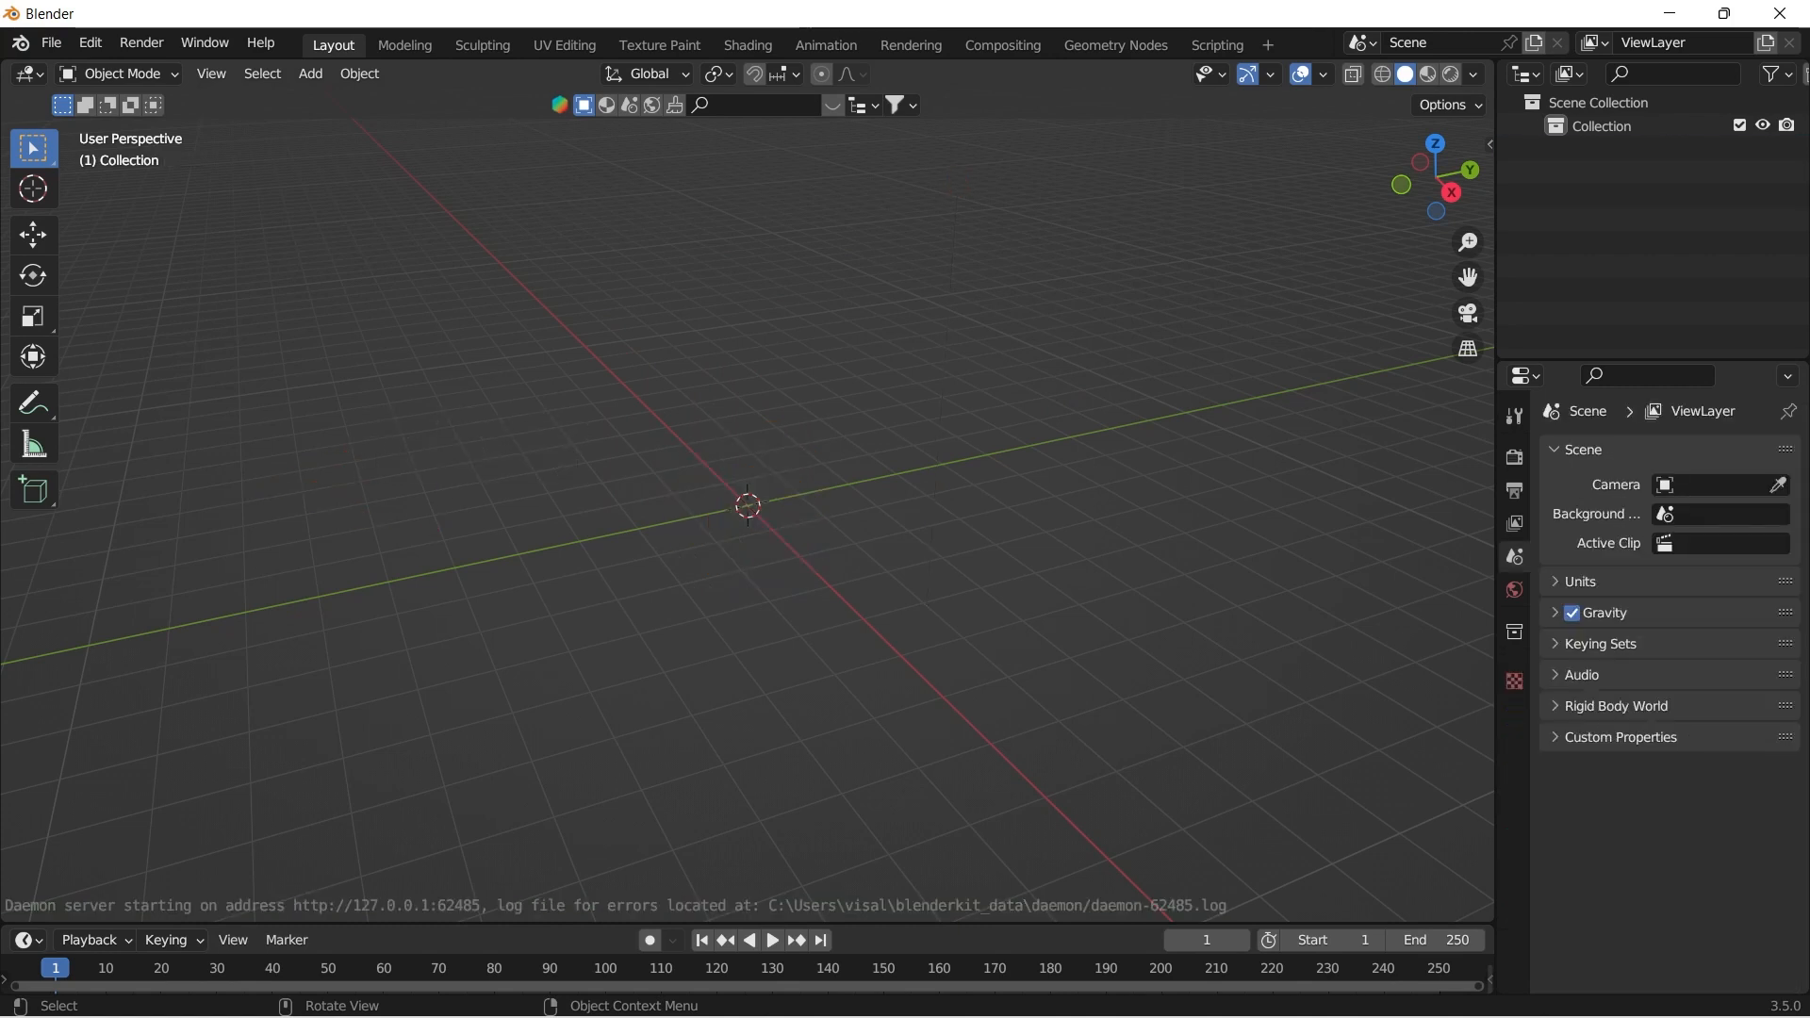
Start a Wavefront (.obj) (legacy) import and browse to the D:\Meshroom\MeshroomCache folder.
click(50, 43)
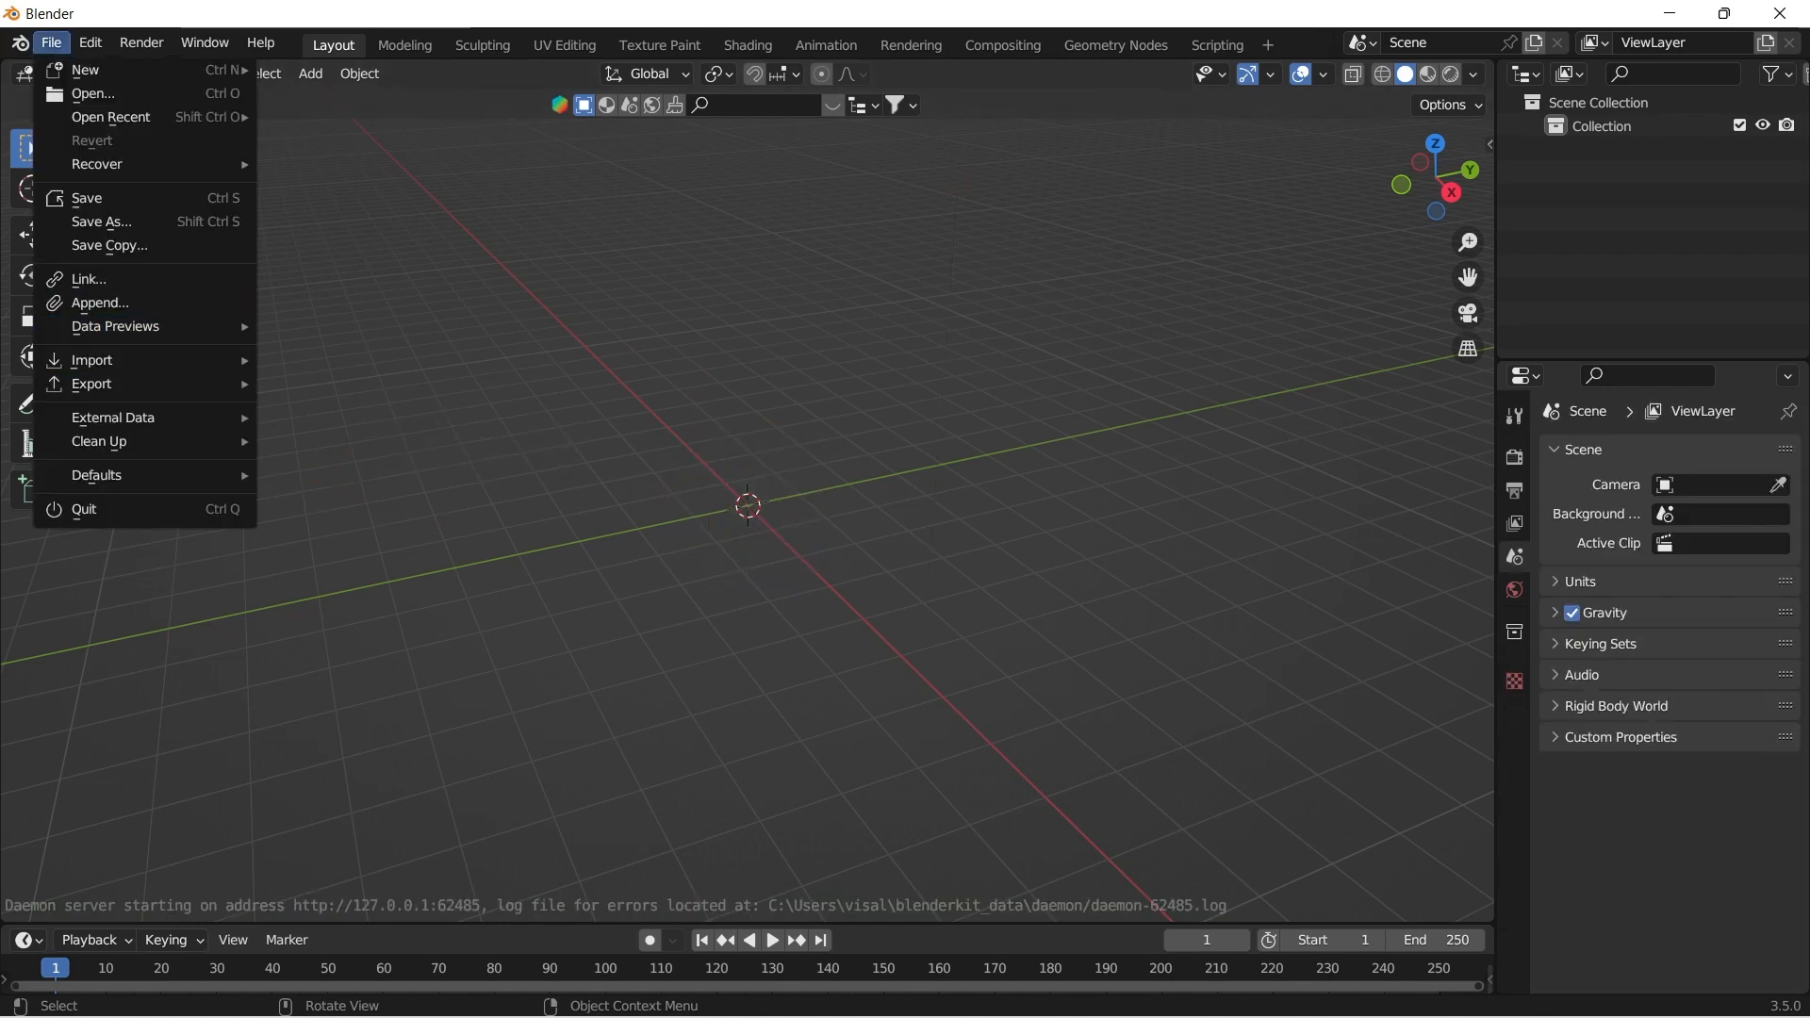
mouse_move(141, 360)
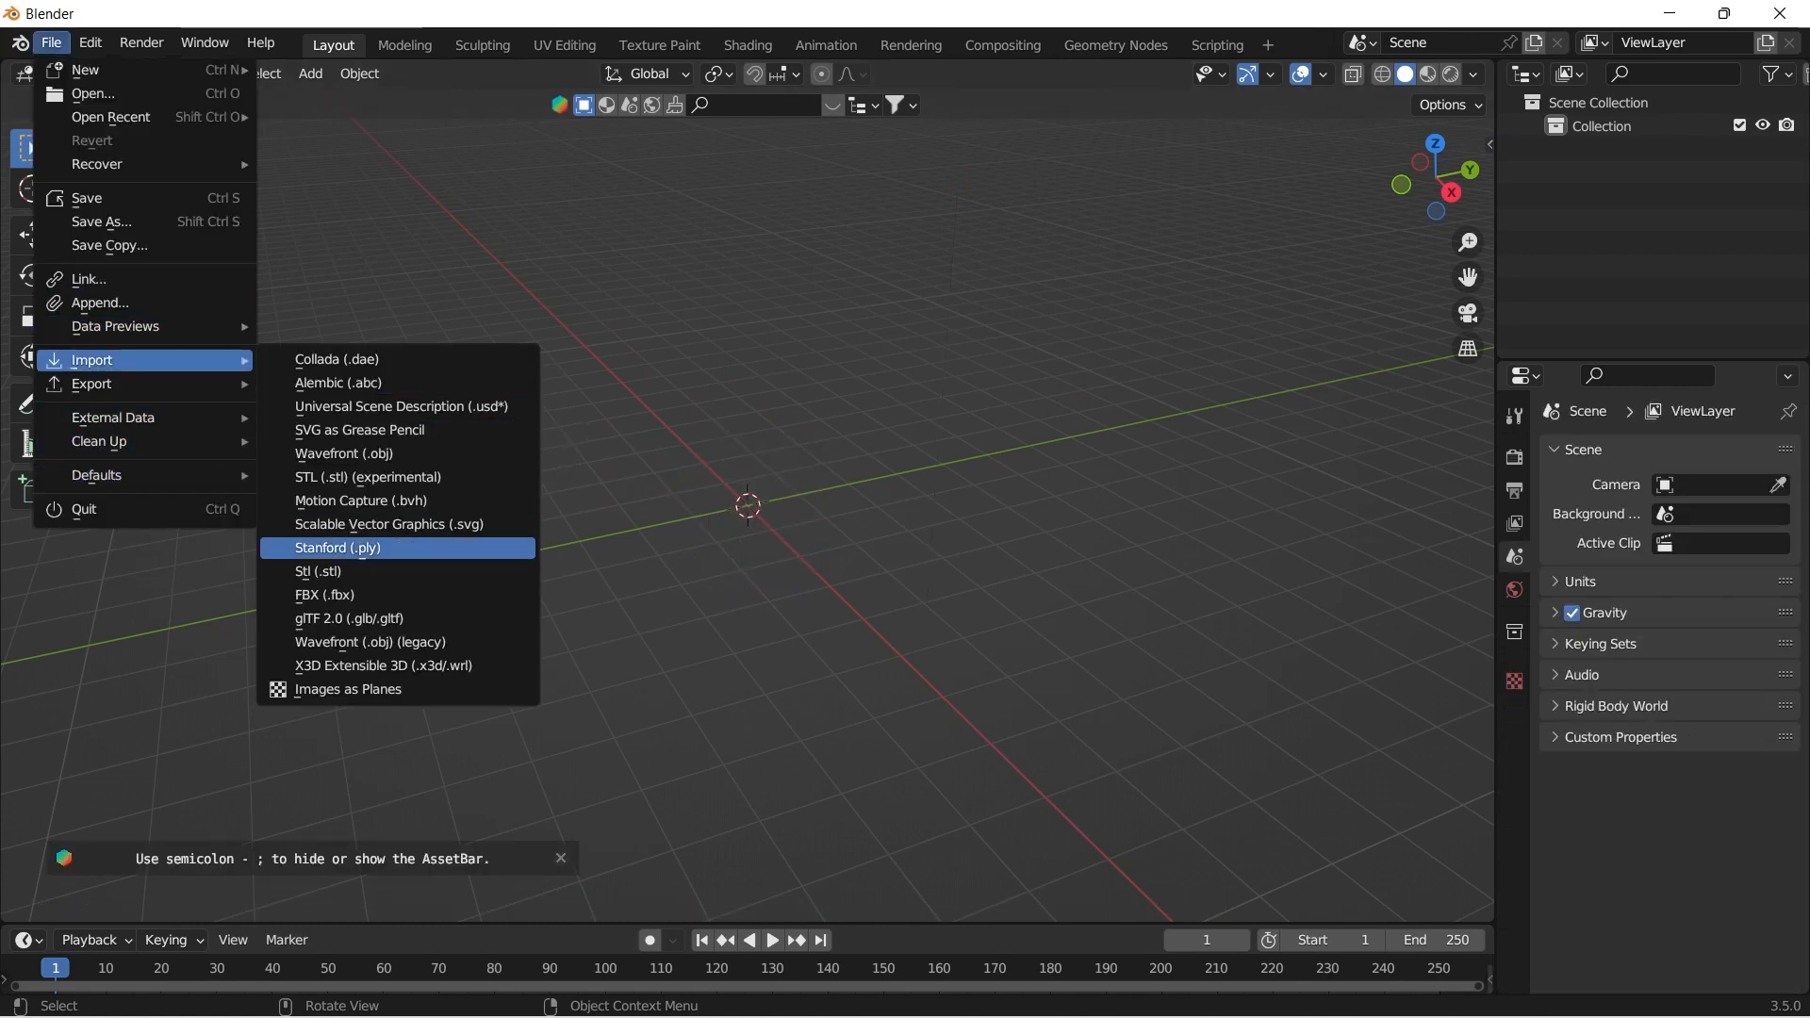
click(367, 642)
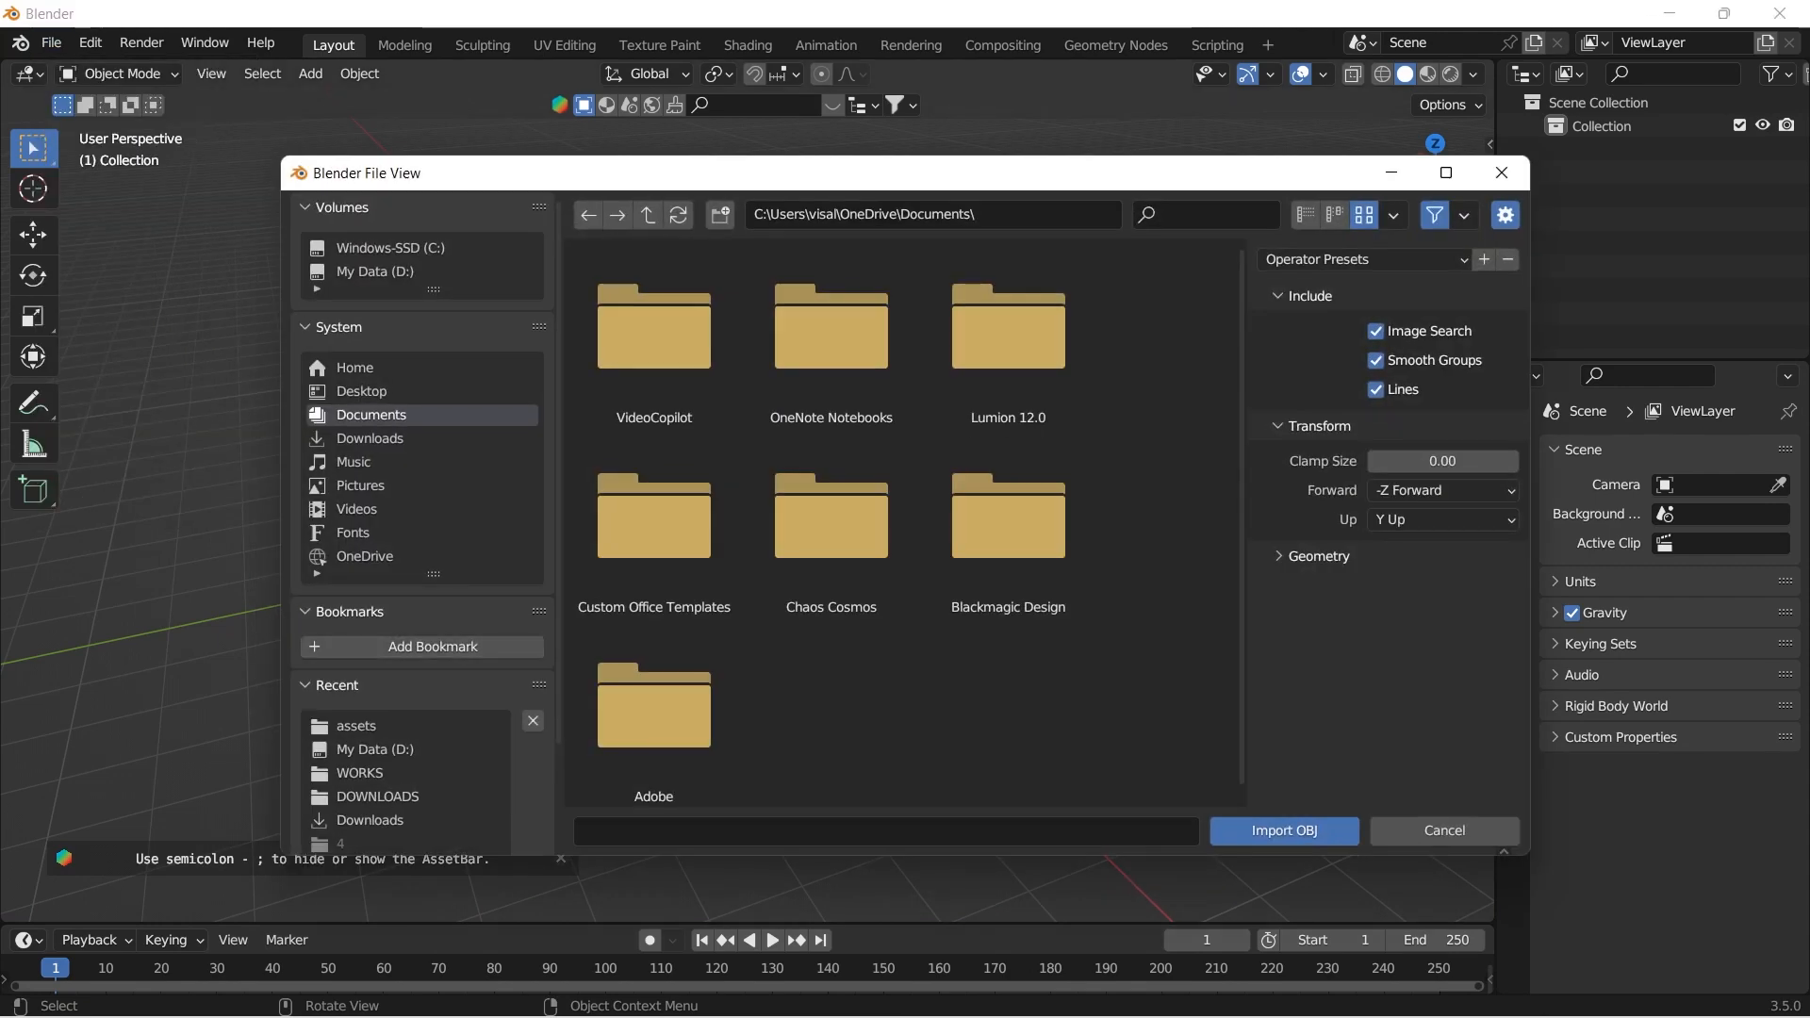
click(375, 271)
scroll(831, 566, down, 14)
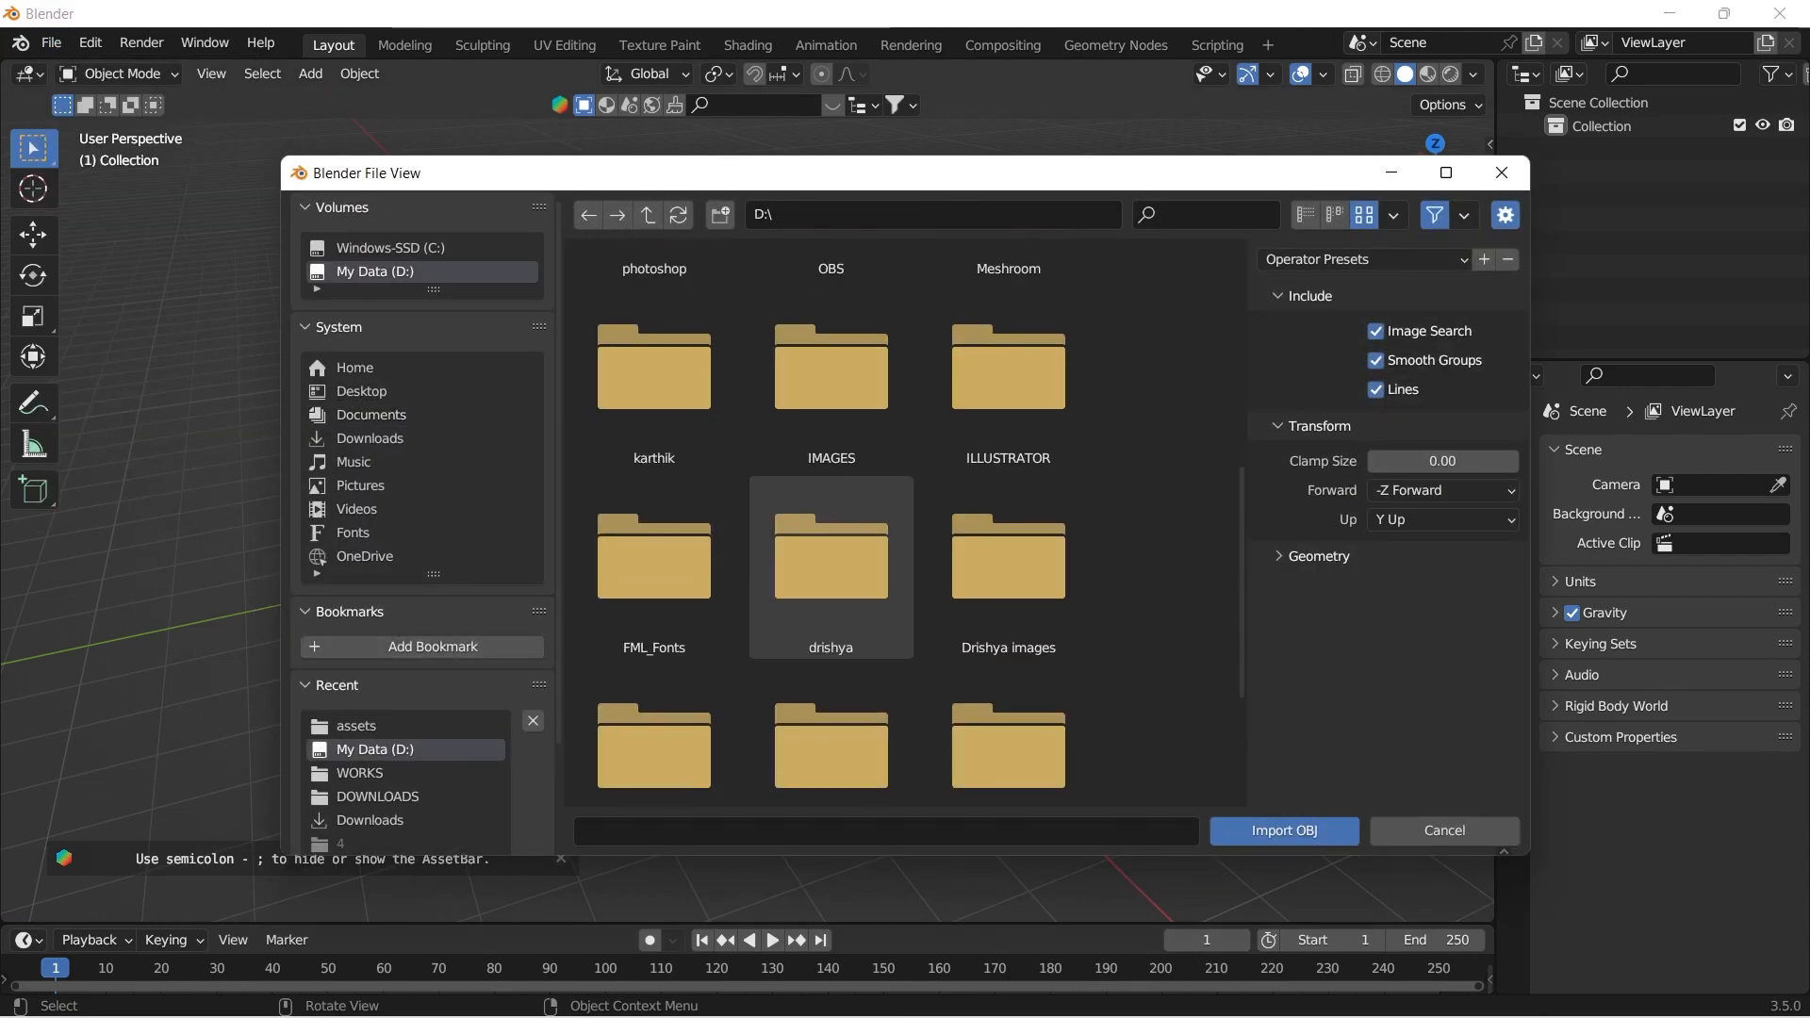
scroll(831, 566, down, 4)
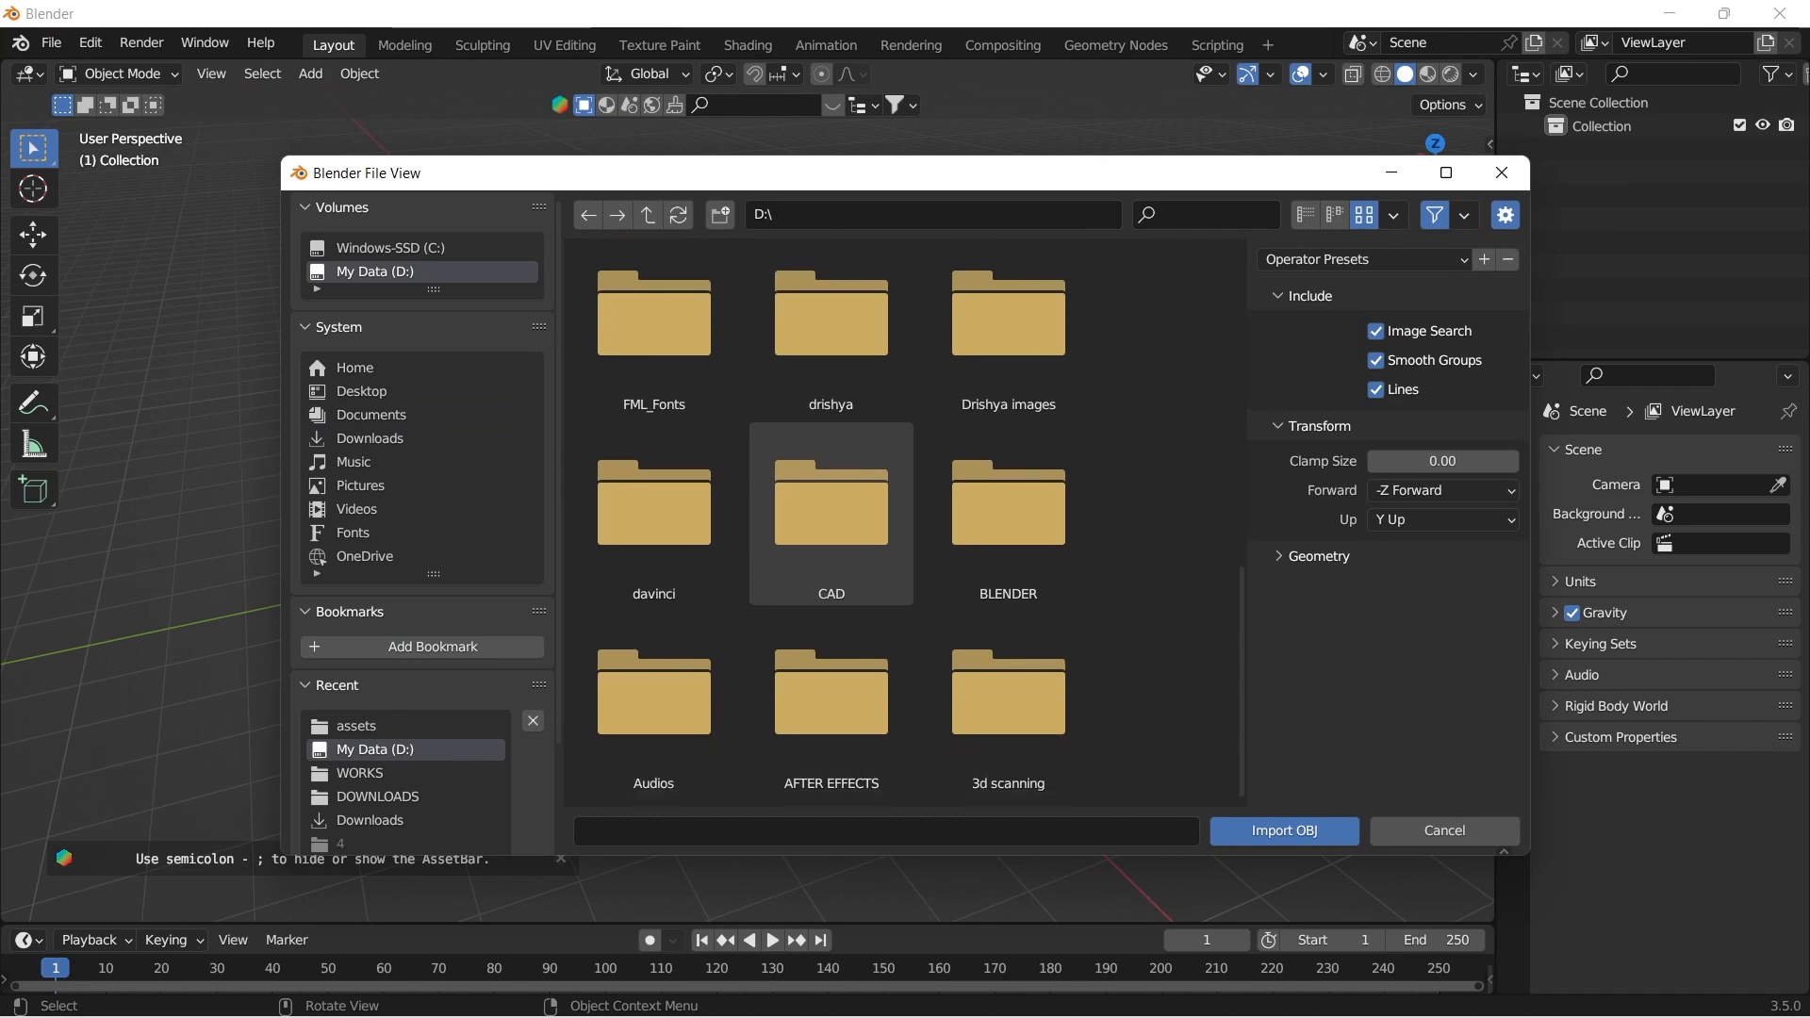
scroll(832, 514, up, 6)
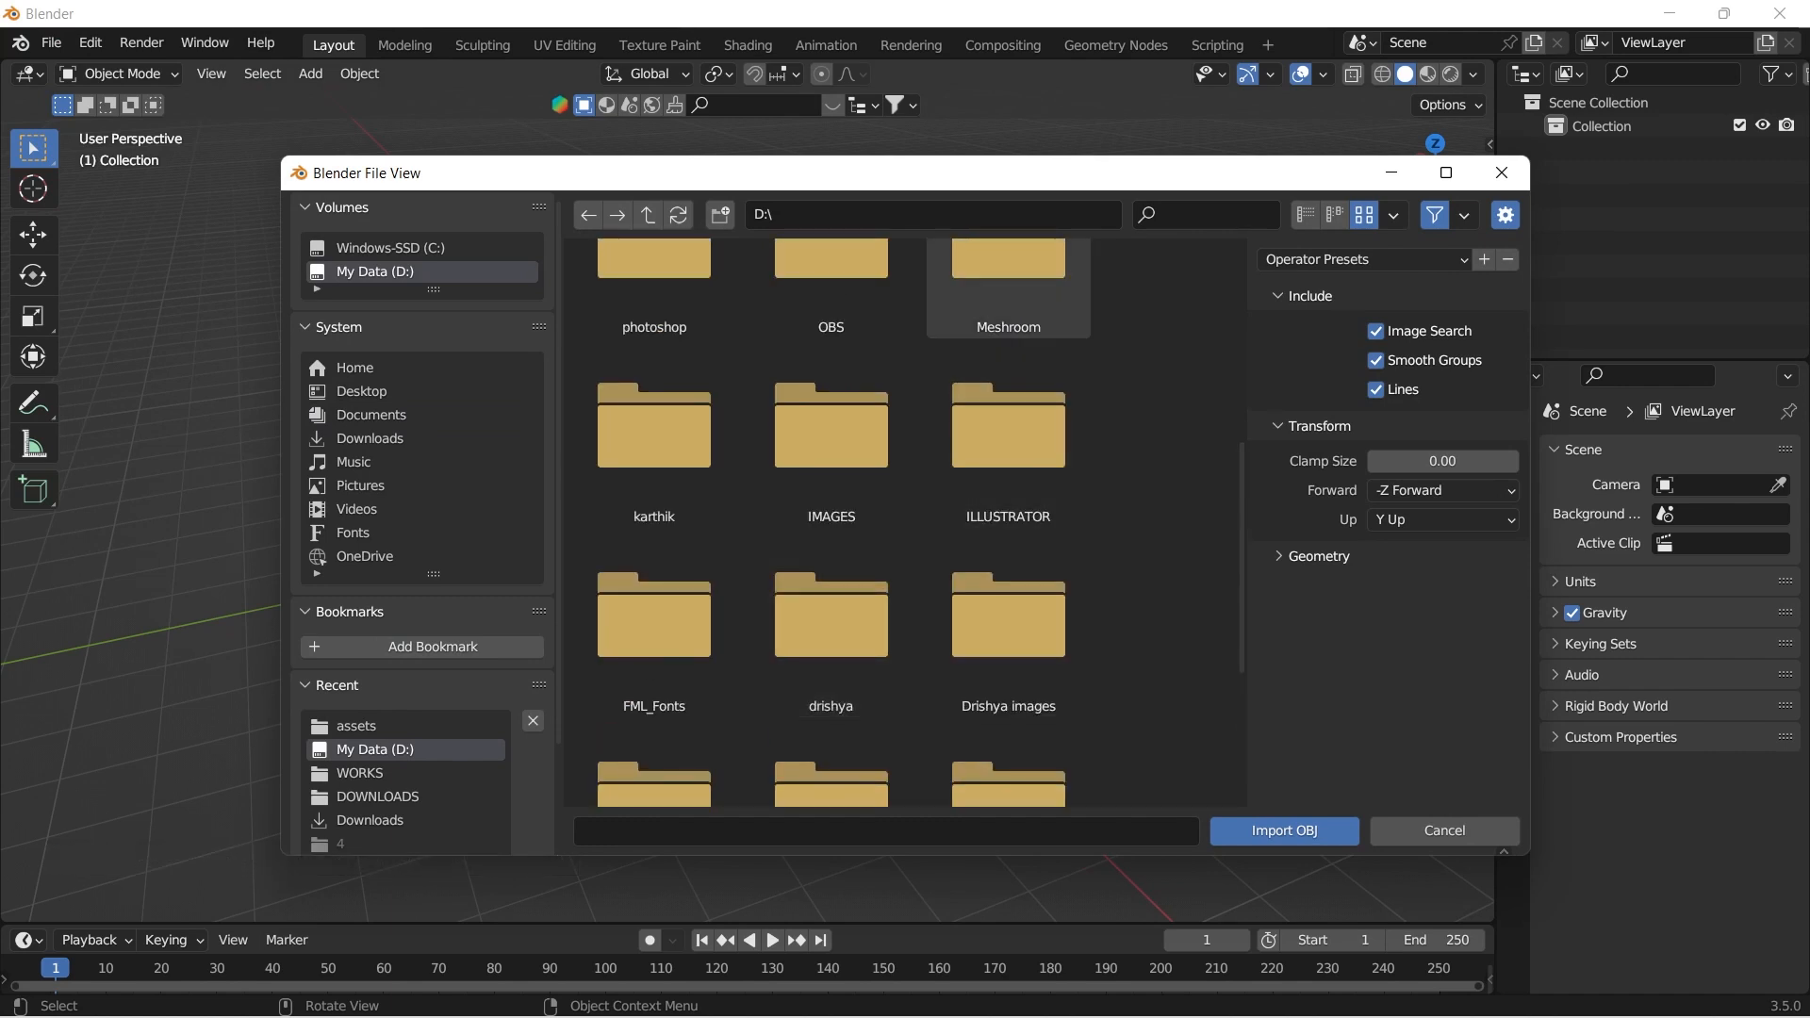
double_click(1009, 283)
double_click(655, 330)
Import texturedMesh.obj from the output folder inside Texturing.
scroll(831, 703, down, 4)
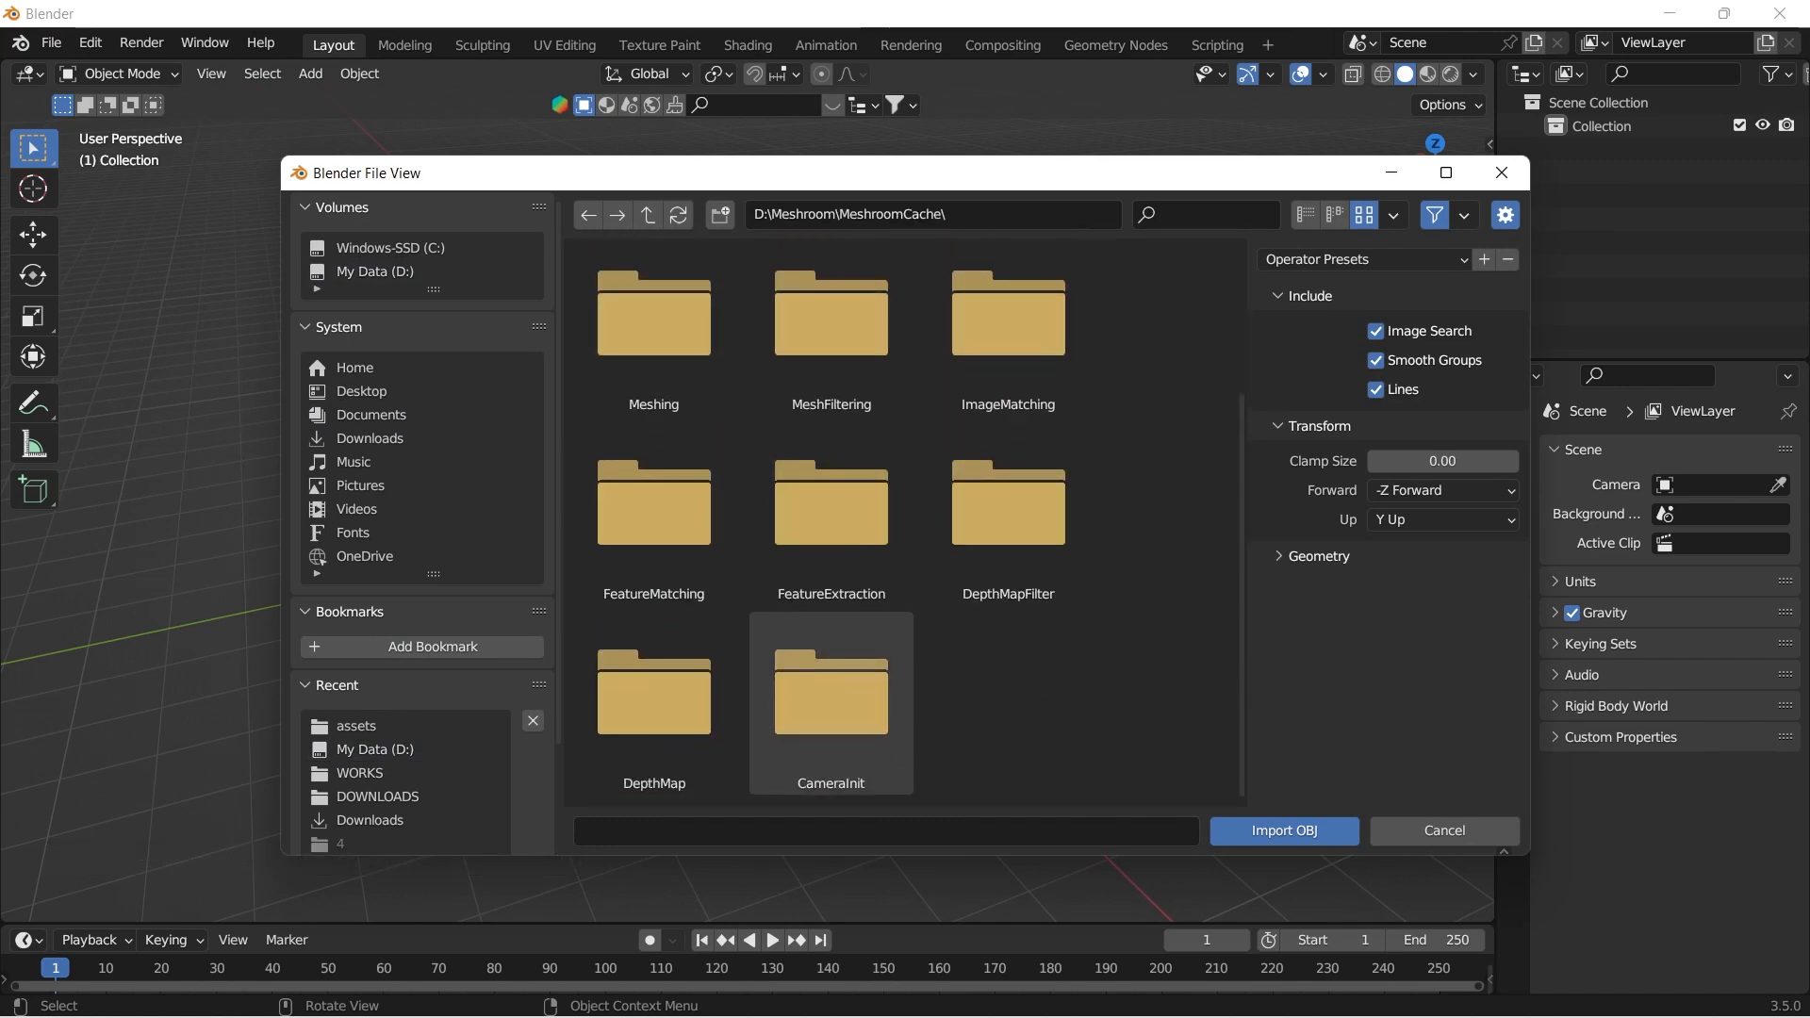
scroll(831, 703, up, 4)
double_click(654, 320)
double_click(654, 321)
click(654, 330)
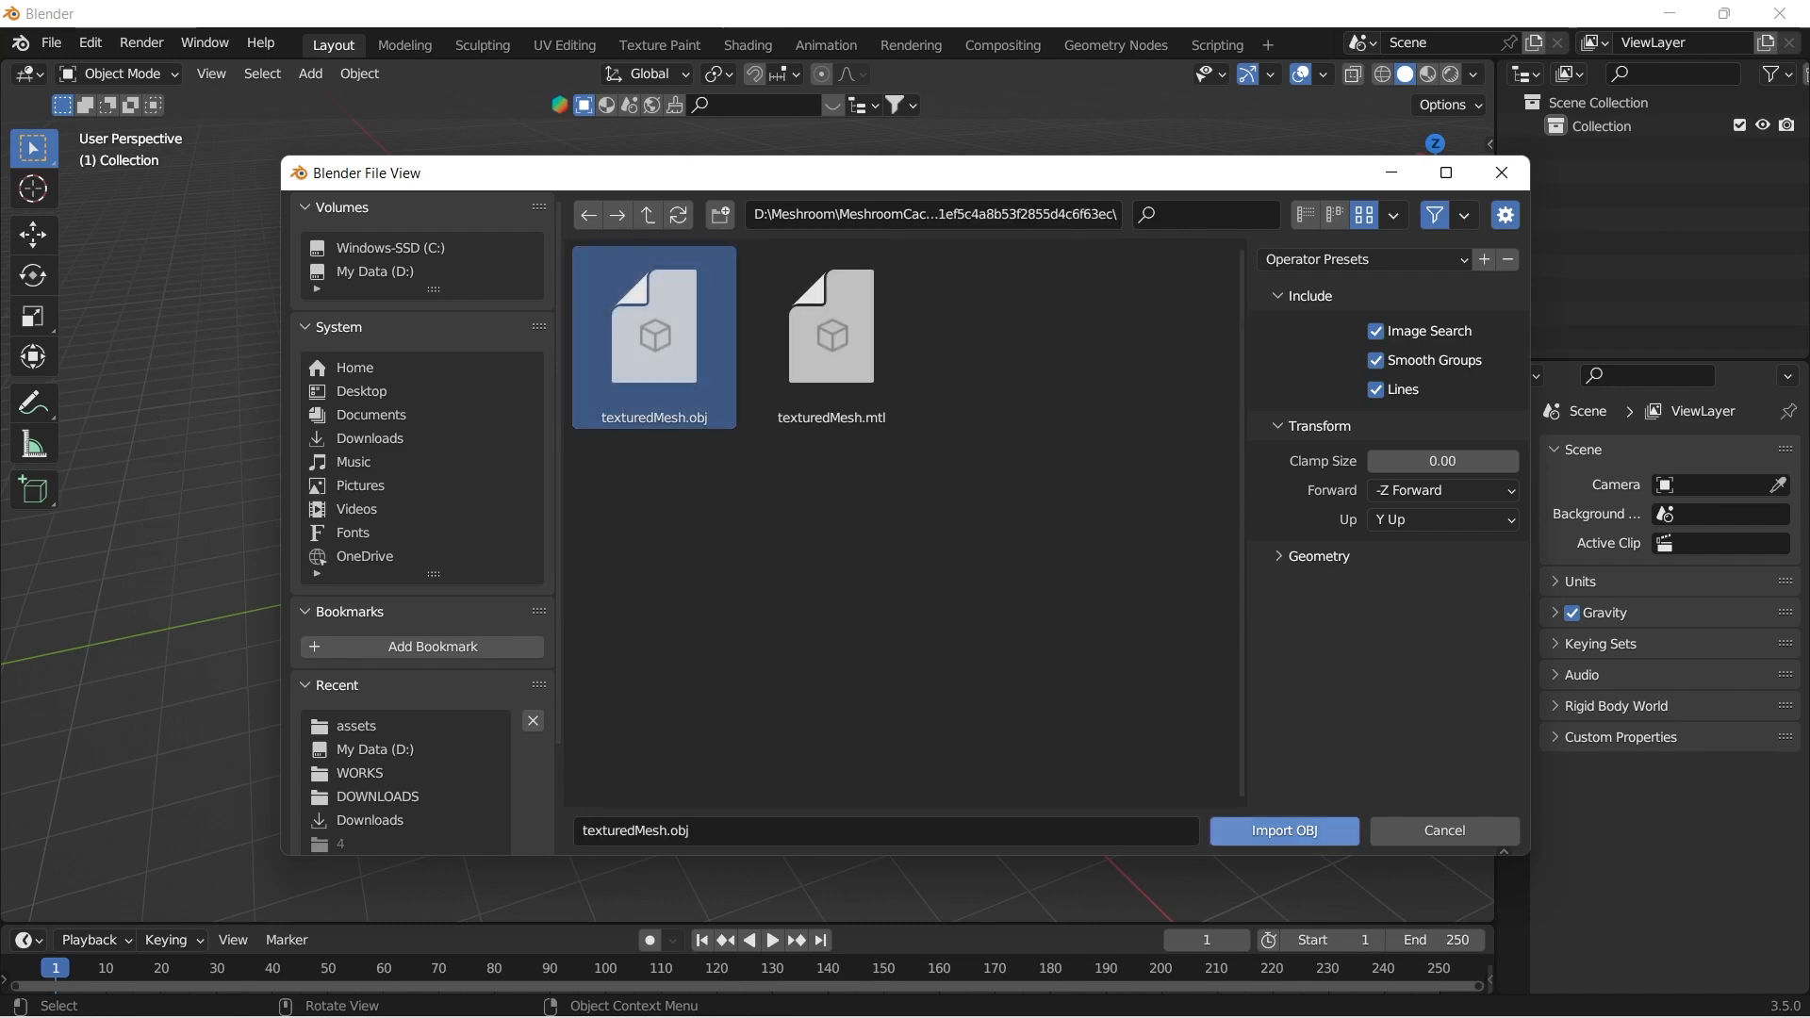
click(1284, 830)
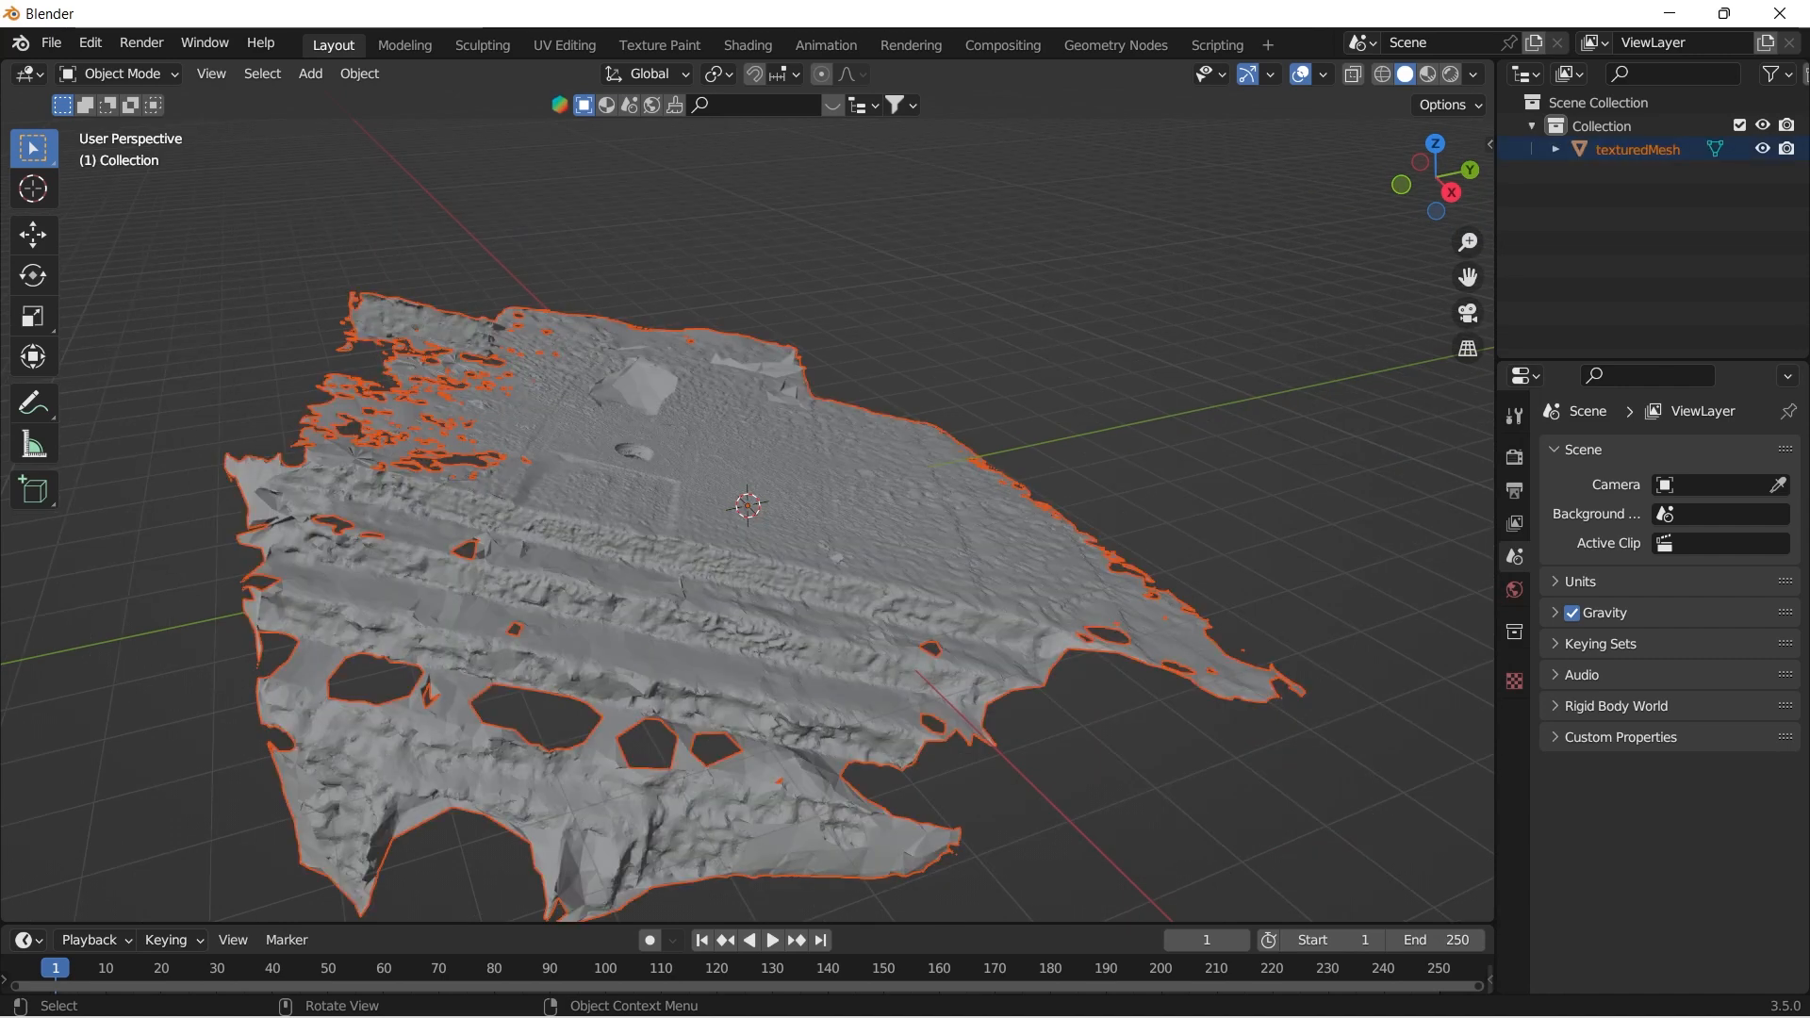
Rotate the imported textured mesh 180° about the X axis to turn it upright.
scroll(747, 506, down, 4)
scroll(747, 506, up, 2)
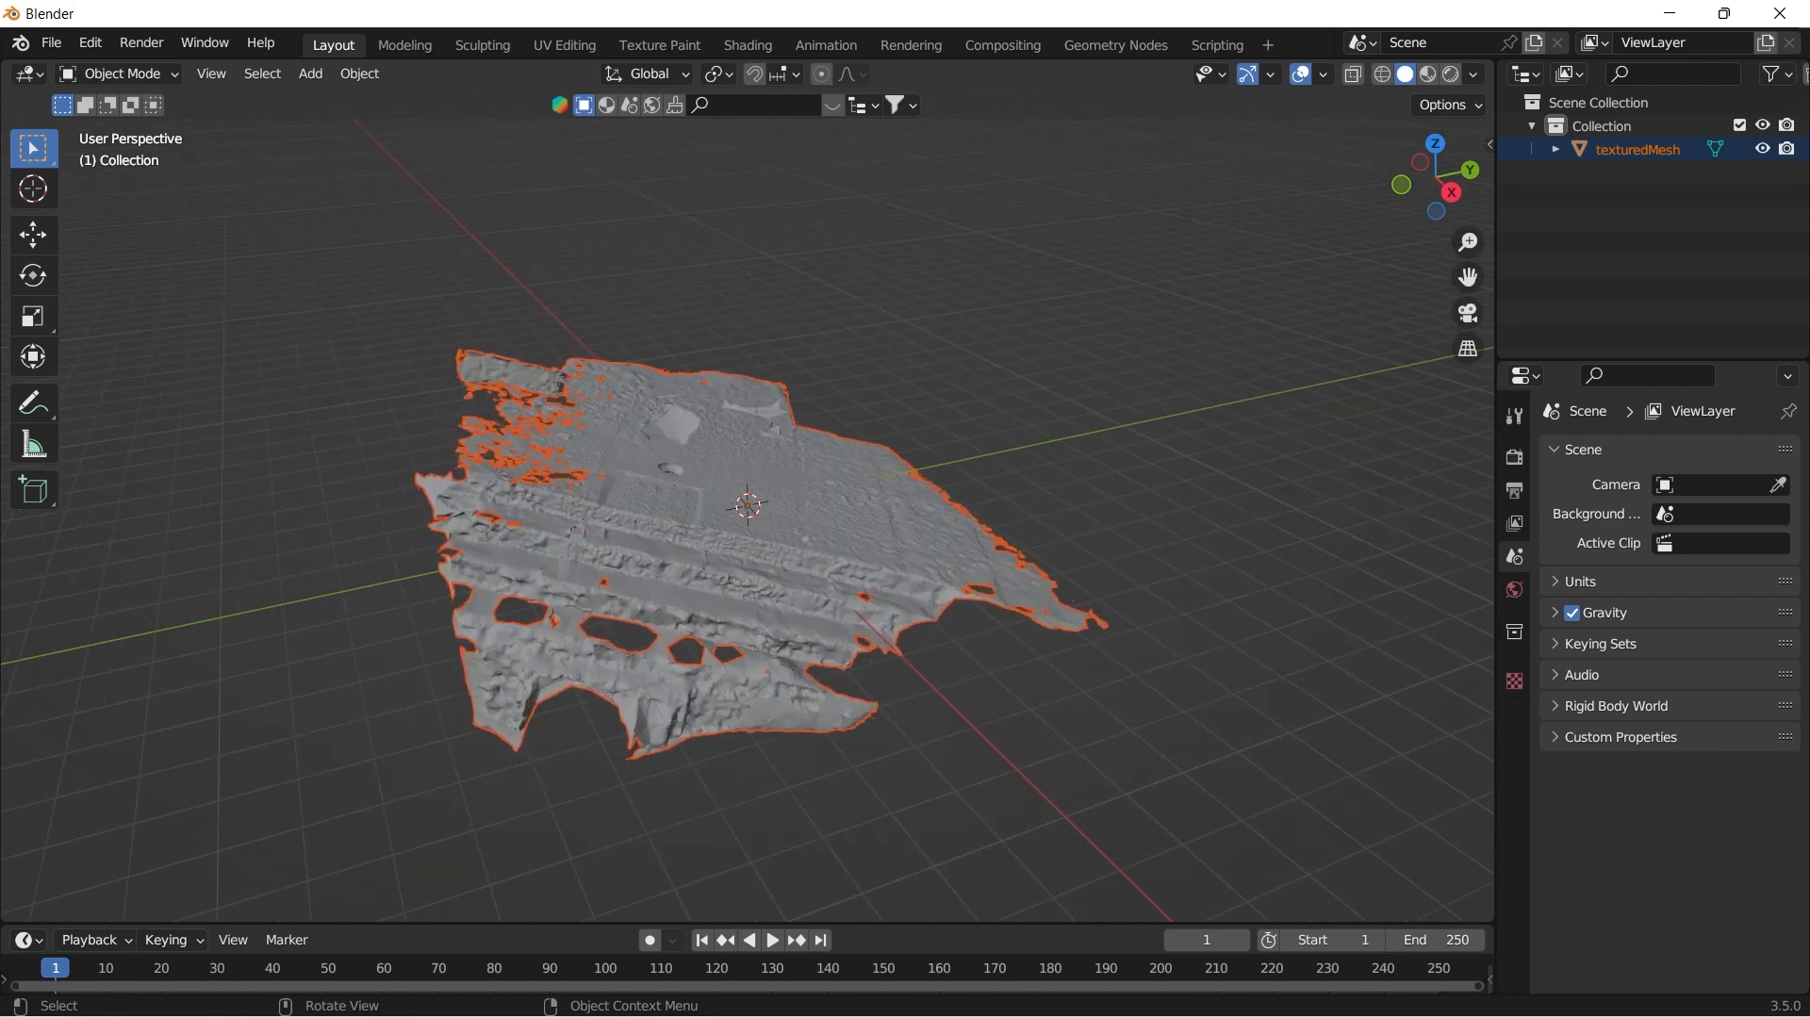
key(KP_1)
scroll(748, 507, up, 6)
scroll(747, 507, down, 7)
middle_drag(747, 506, 624, 650)
key(KP_1)
scroll(651, 590, up, 2)
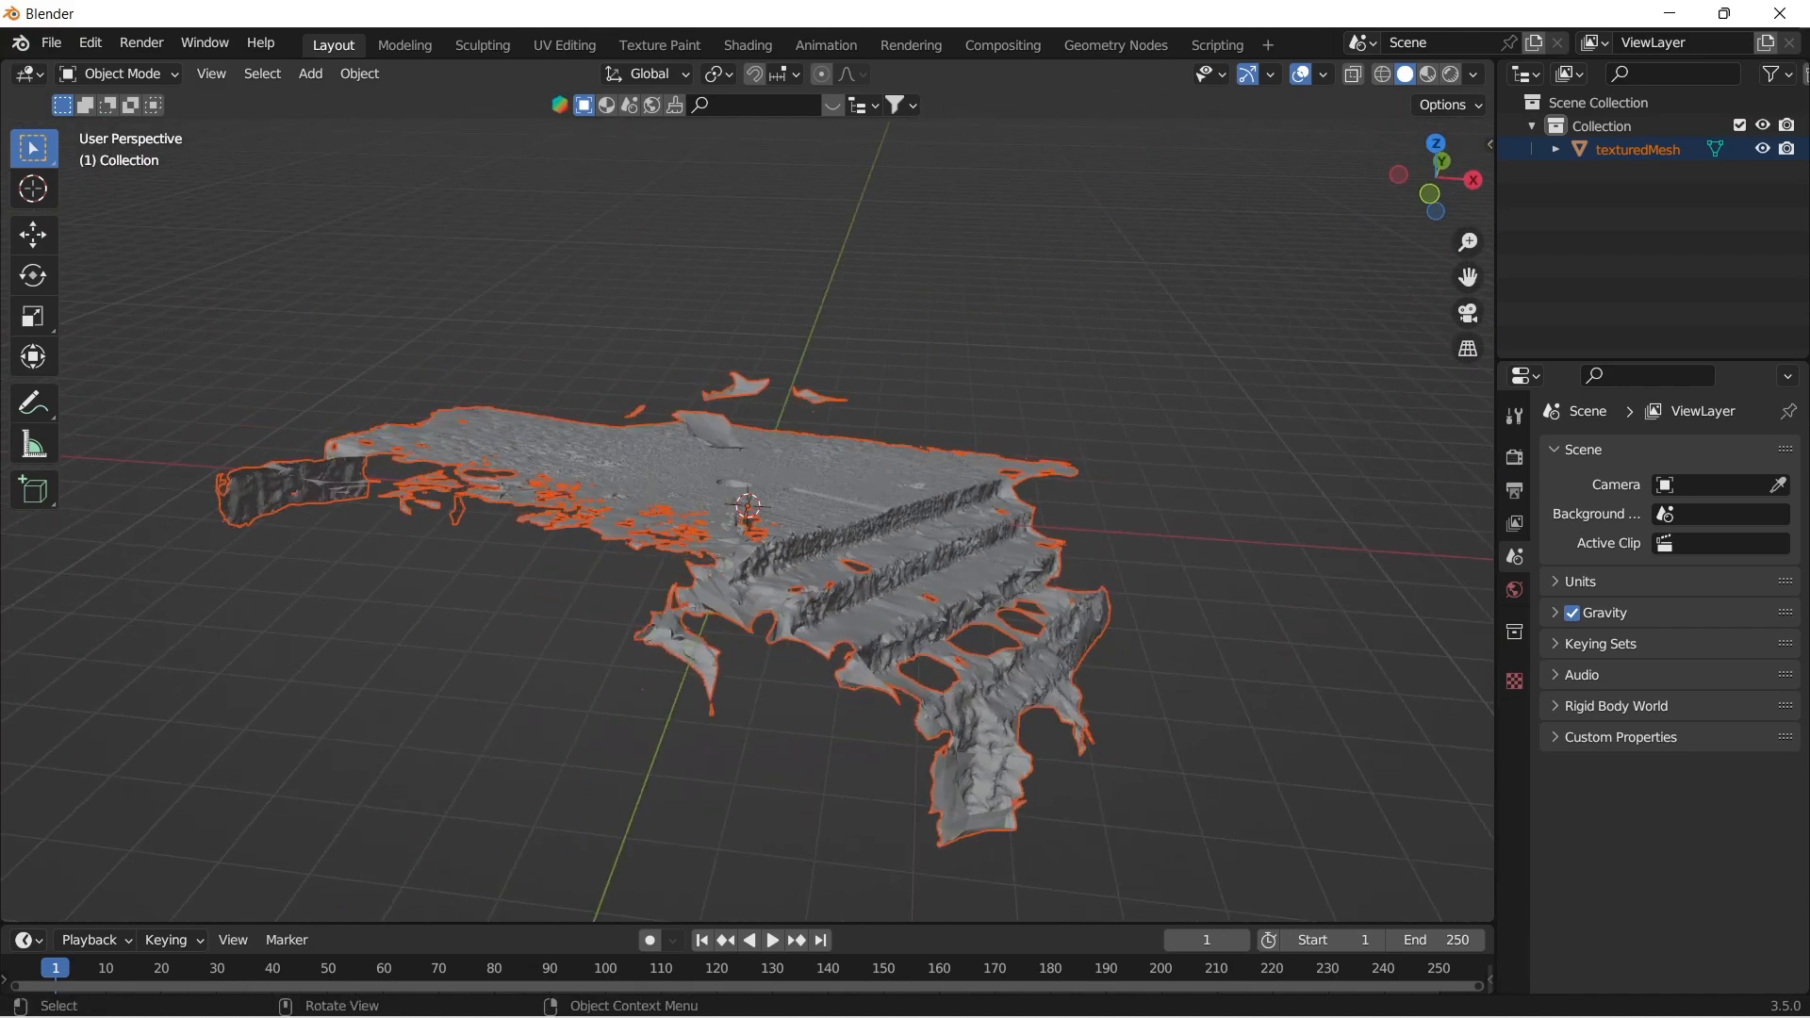
key(r)
text(x180)
key(Return)
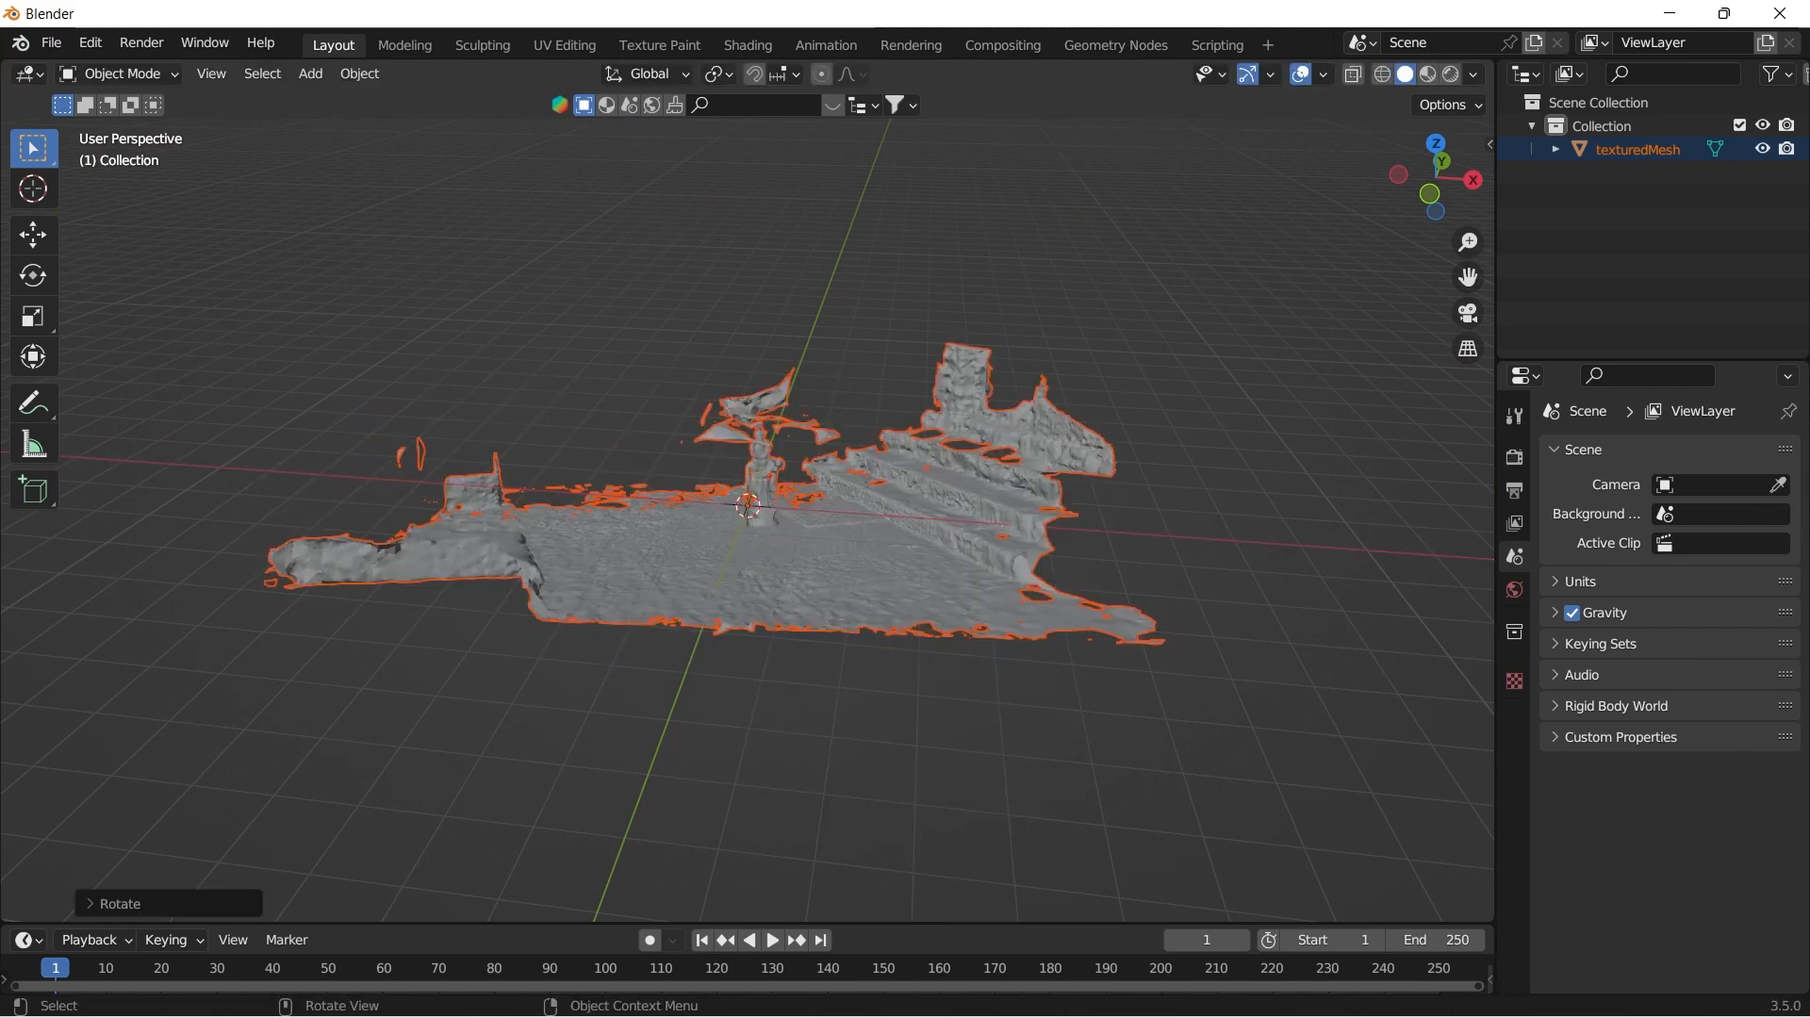
Deselect the mesh and inspect the scanned statue and its surroundings from another side.
click(1112, 736)
middle_drag(1113, 736, 589, 707)
scroll(748, 520, up, 2)
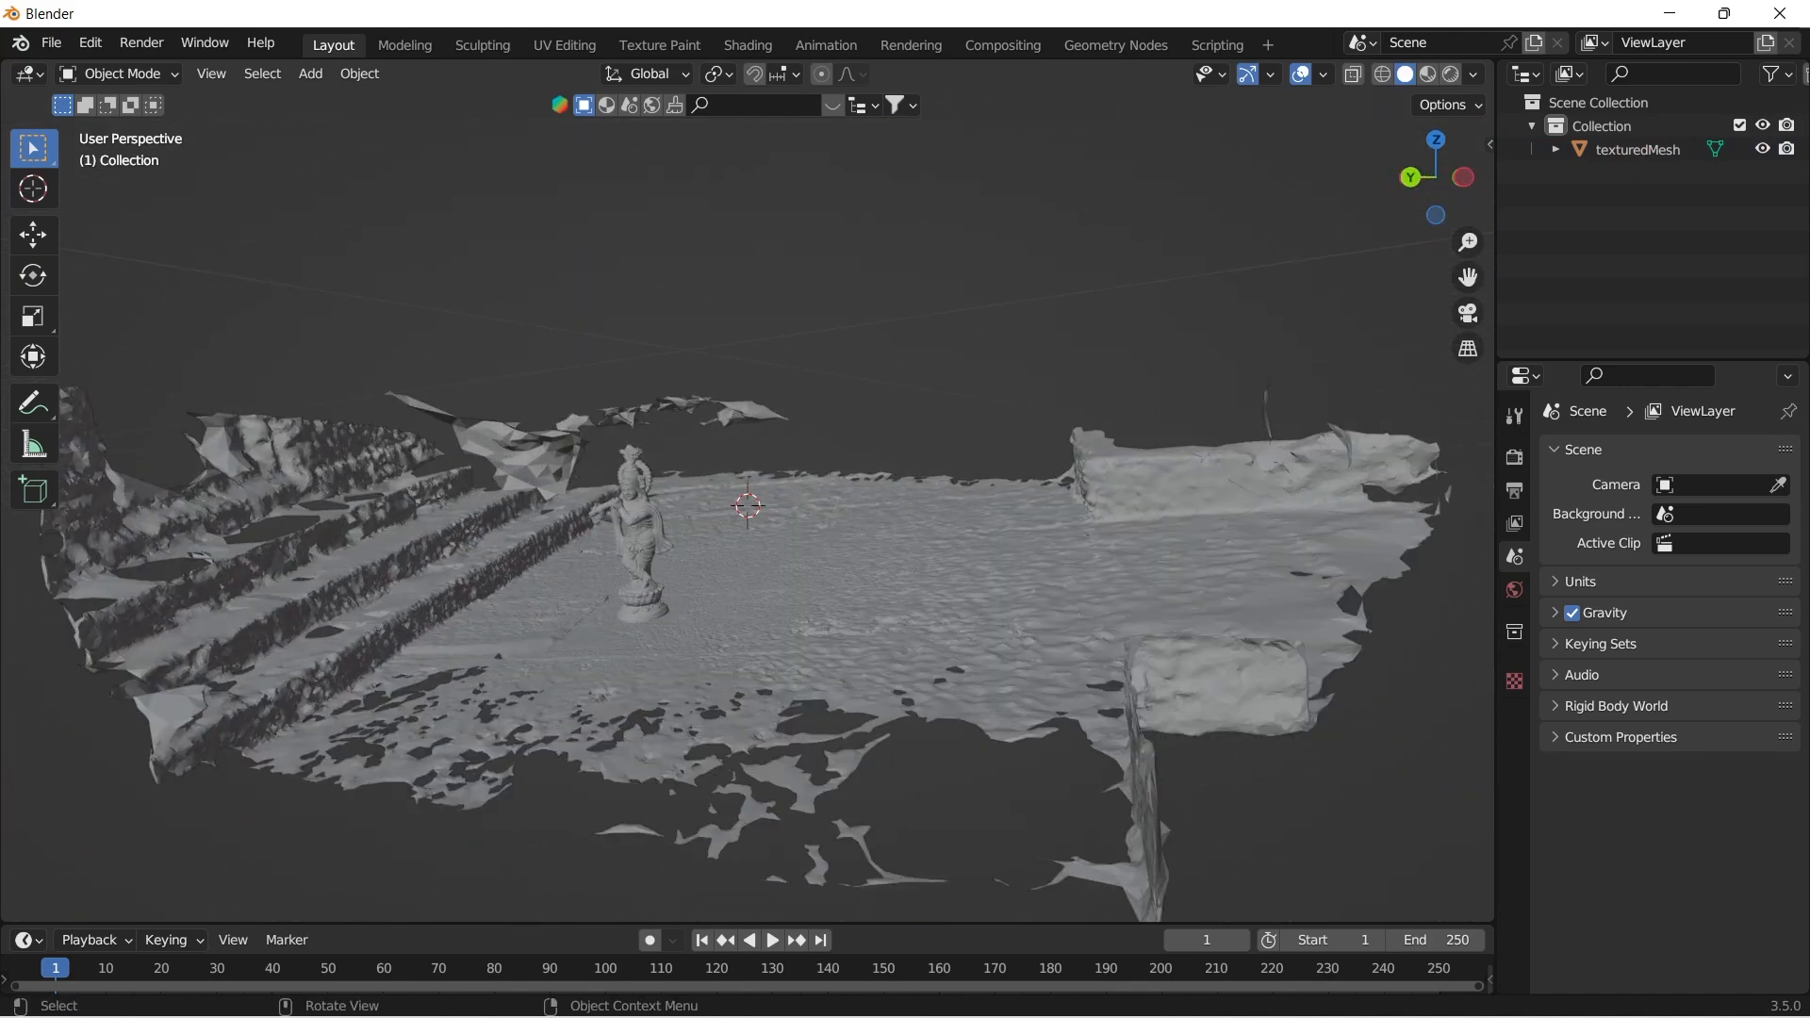
Rotate the textured mesh about 15° around the X axis in the right view to level the ground.
key(KP_1)
key(KP_3)
middle_drag(747, 528, 730, 559)
key(KP_3)
click(905, 547)
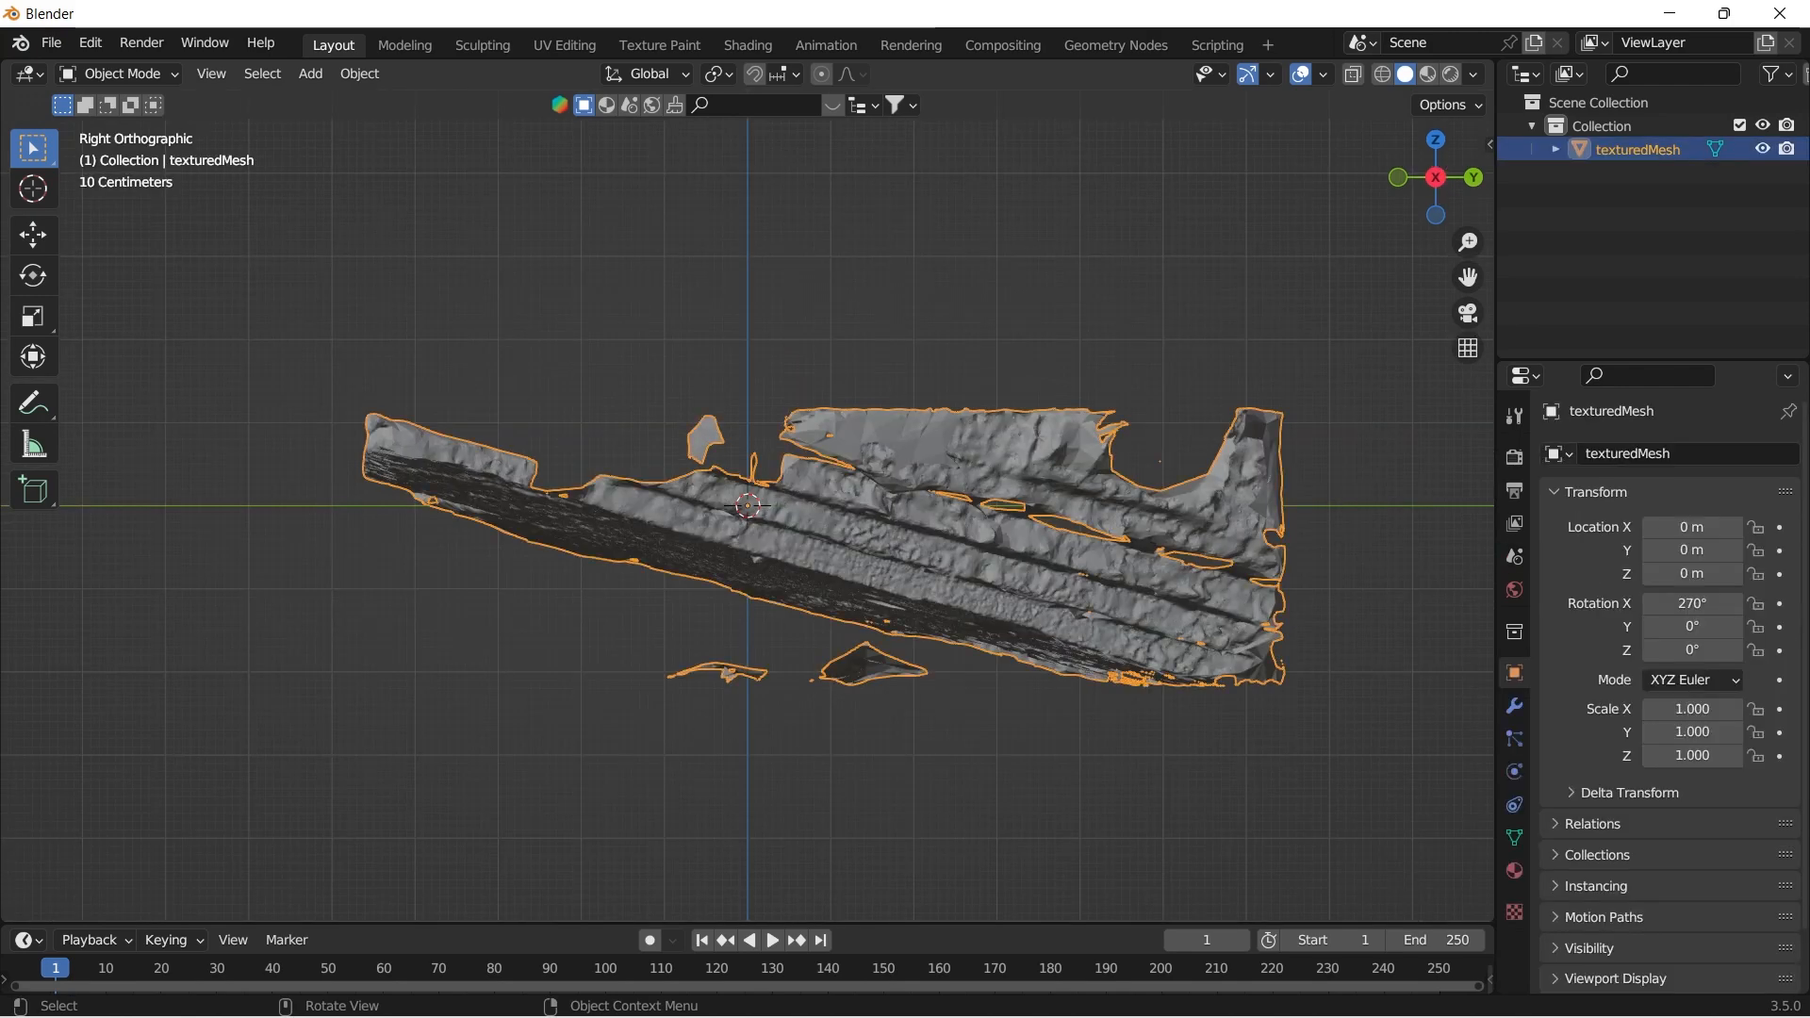
key(r)
key(x)
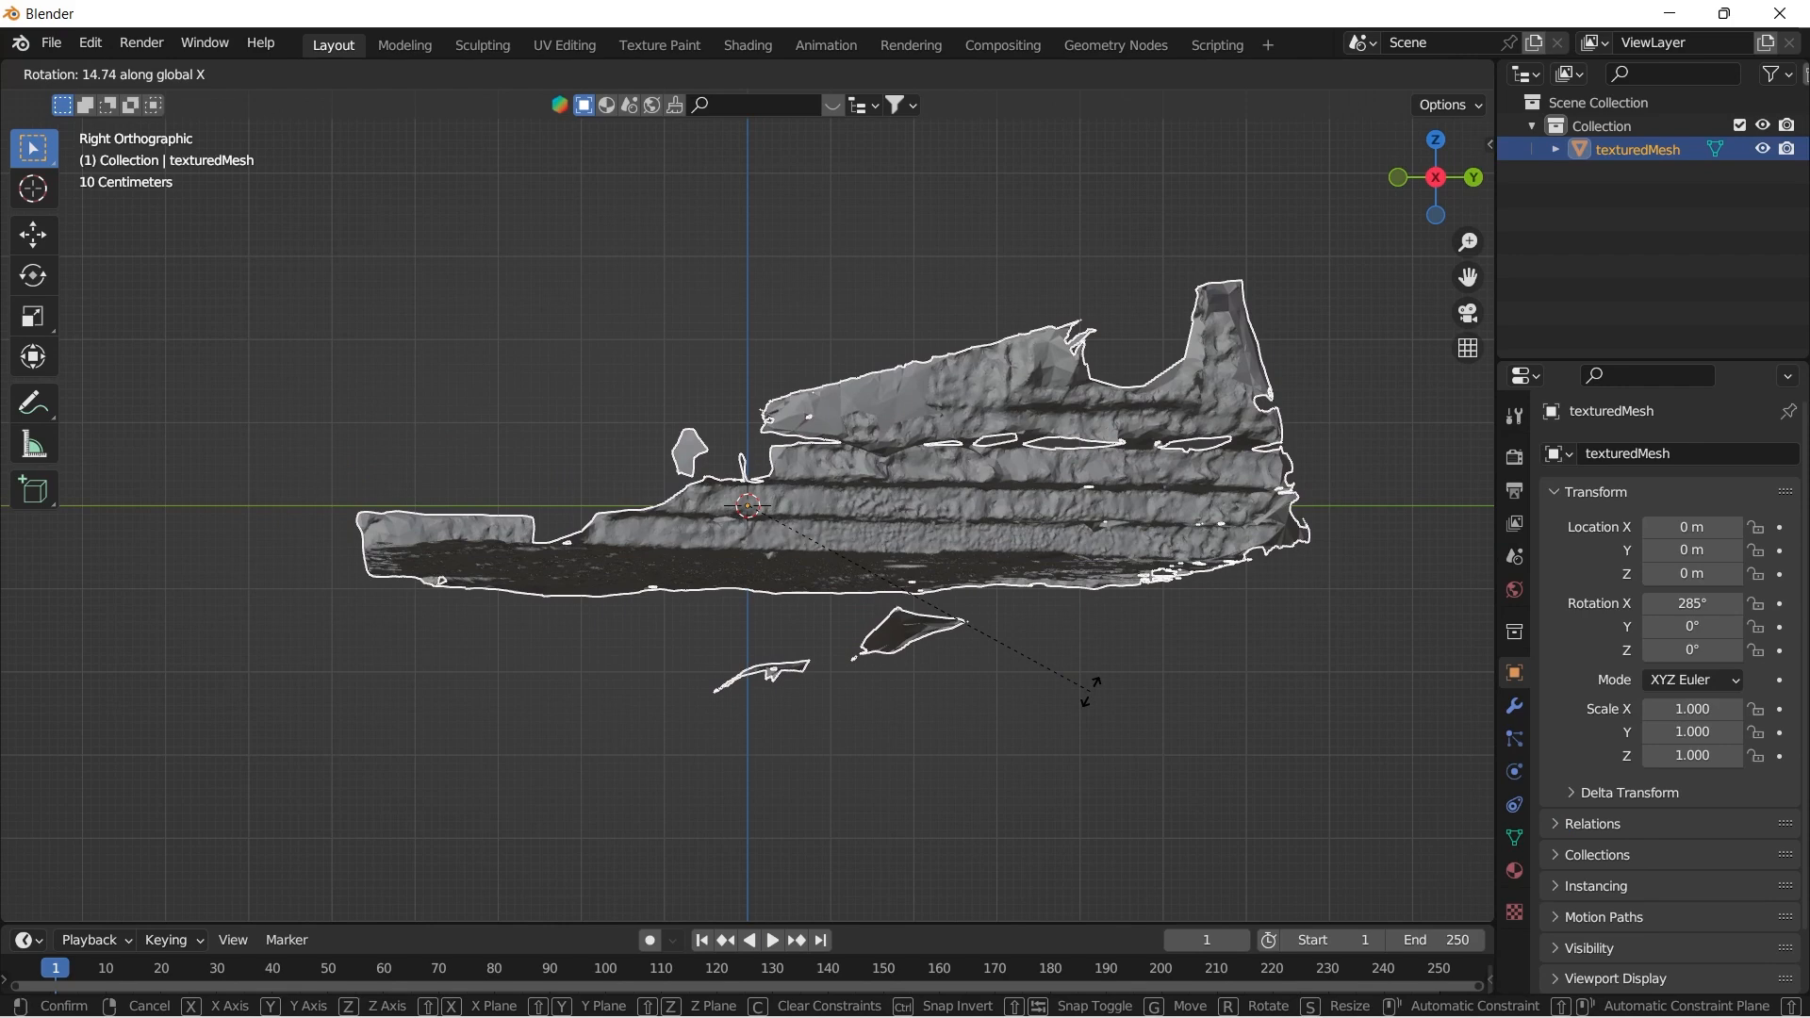
click(1091, 692)
click(1091, 693)
Rotate the textured mesh about 2.8° around the Y axis in the front view to level the ground sideways.
middle_drag(1091, 692, 1249, 699)
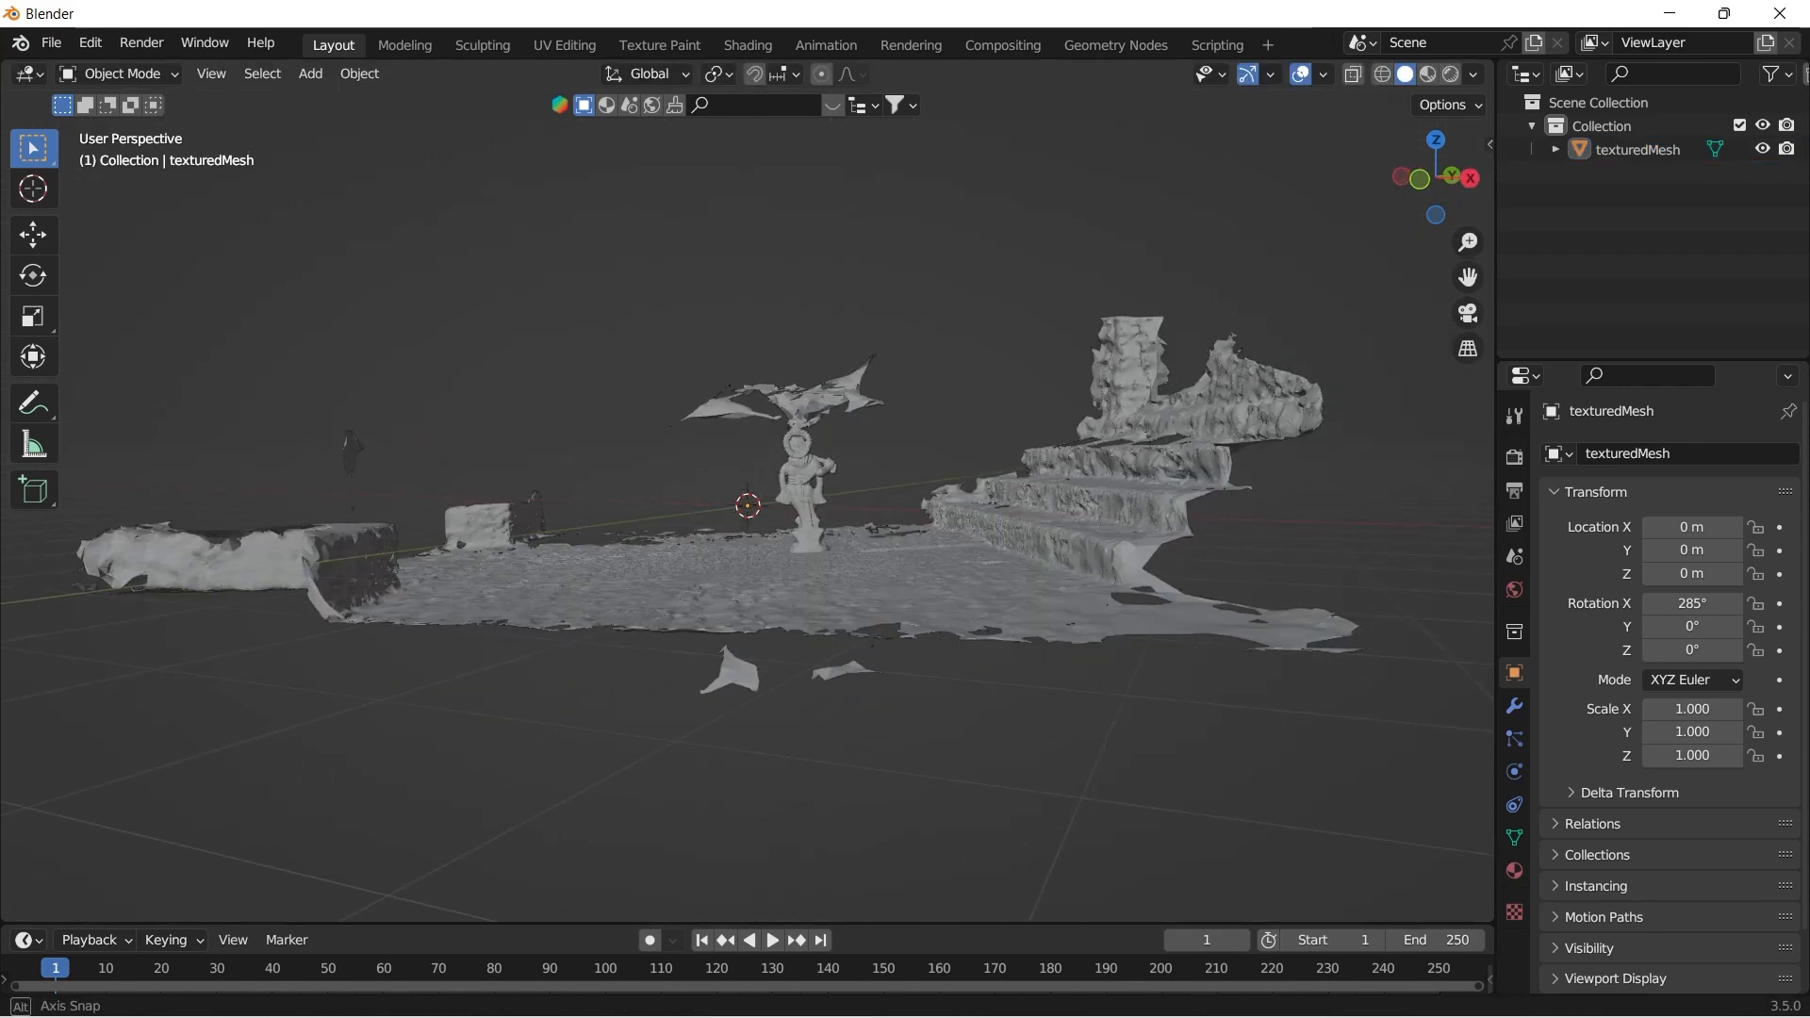
key(KP_1)
key(a)
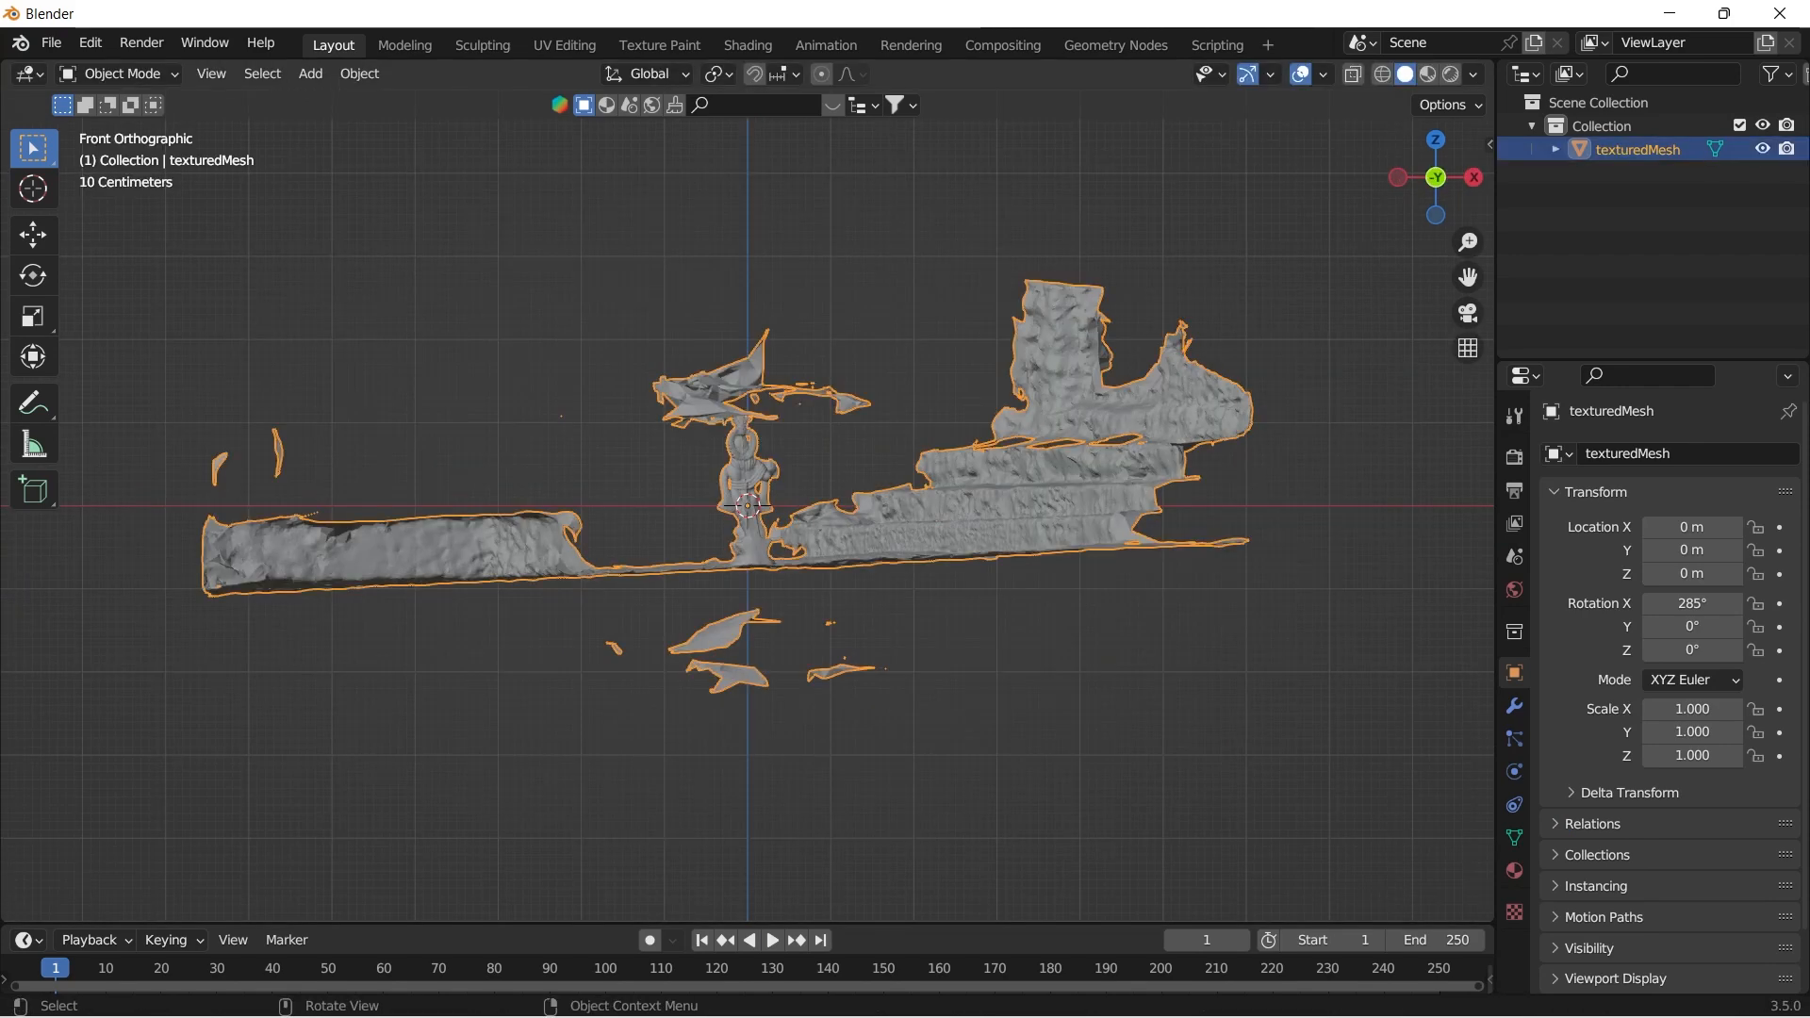
key(s)
key(r)
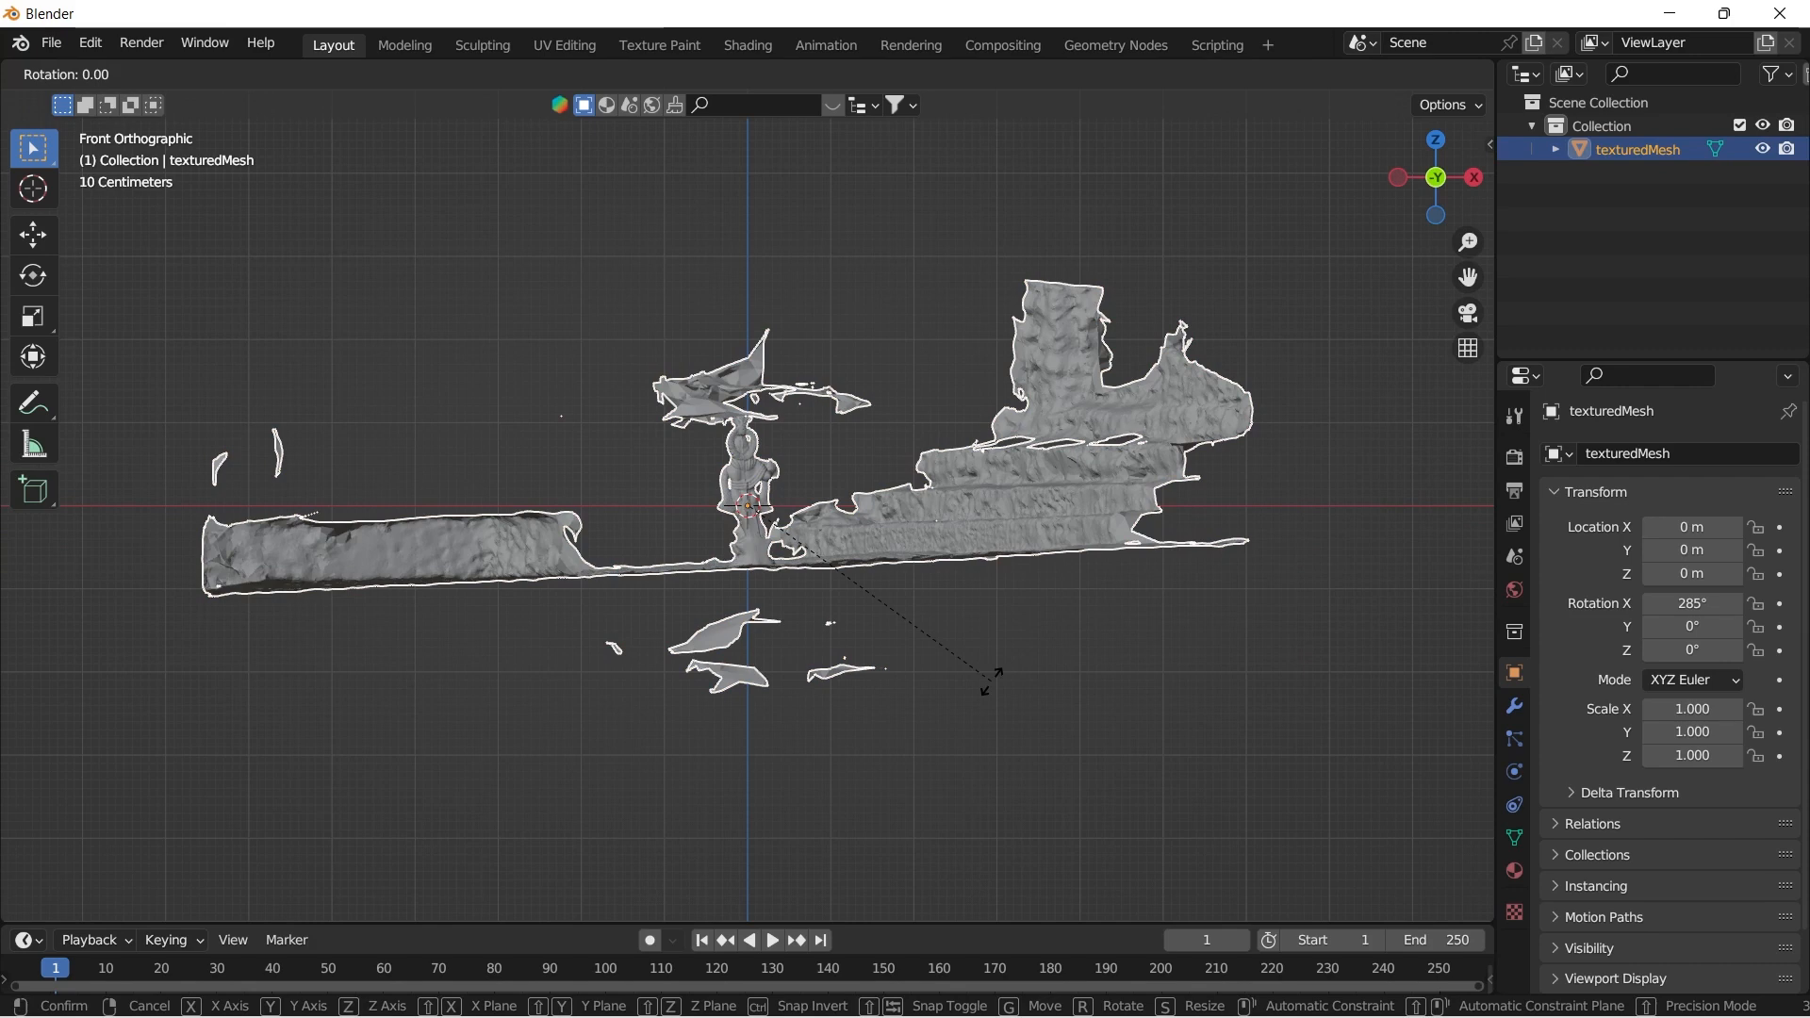
key(y)
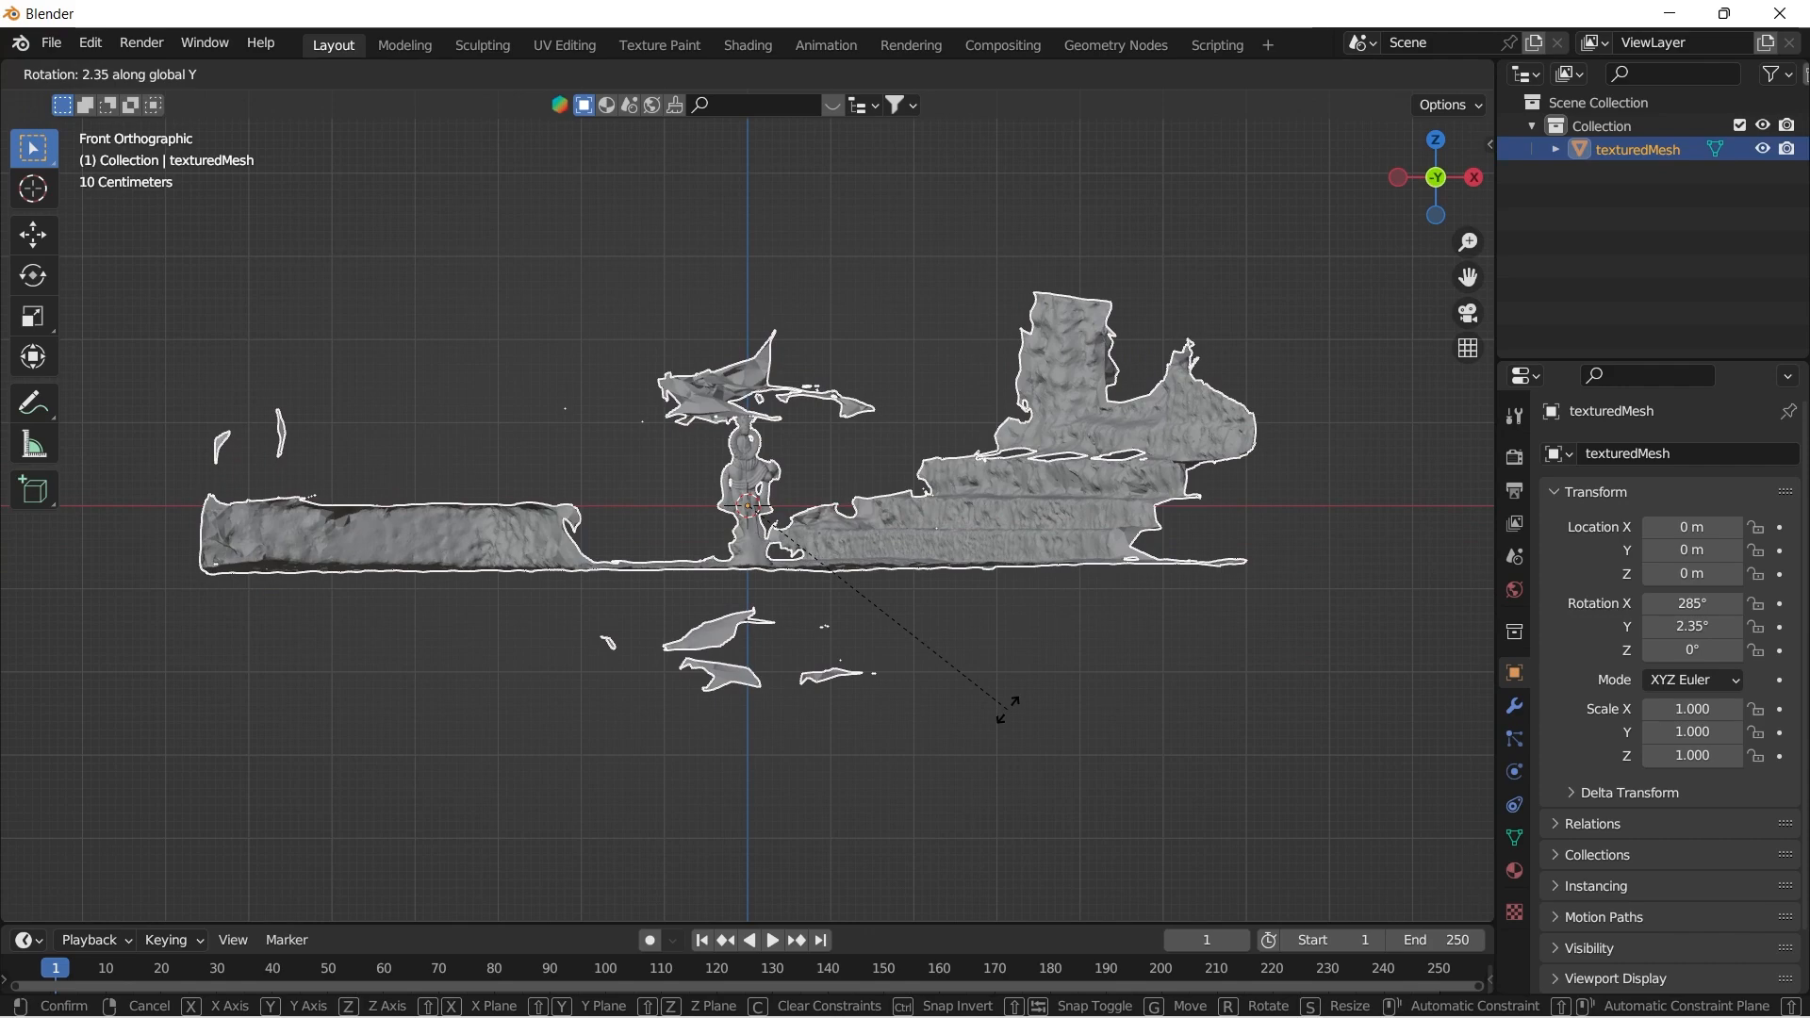
click(1007, 710)
Move the mesh up about 0.82 m along the Z axis to bring its ground onto the grid floor.
key(g)
key(z)
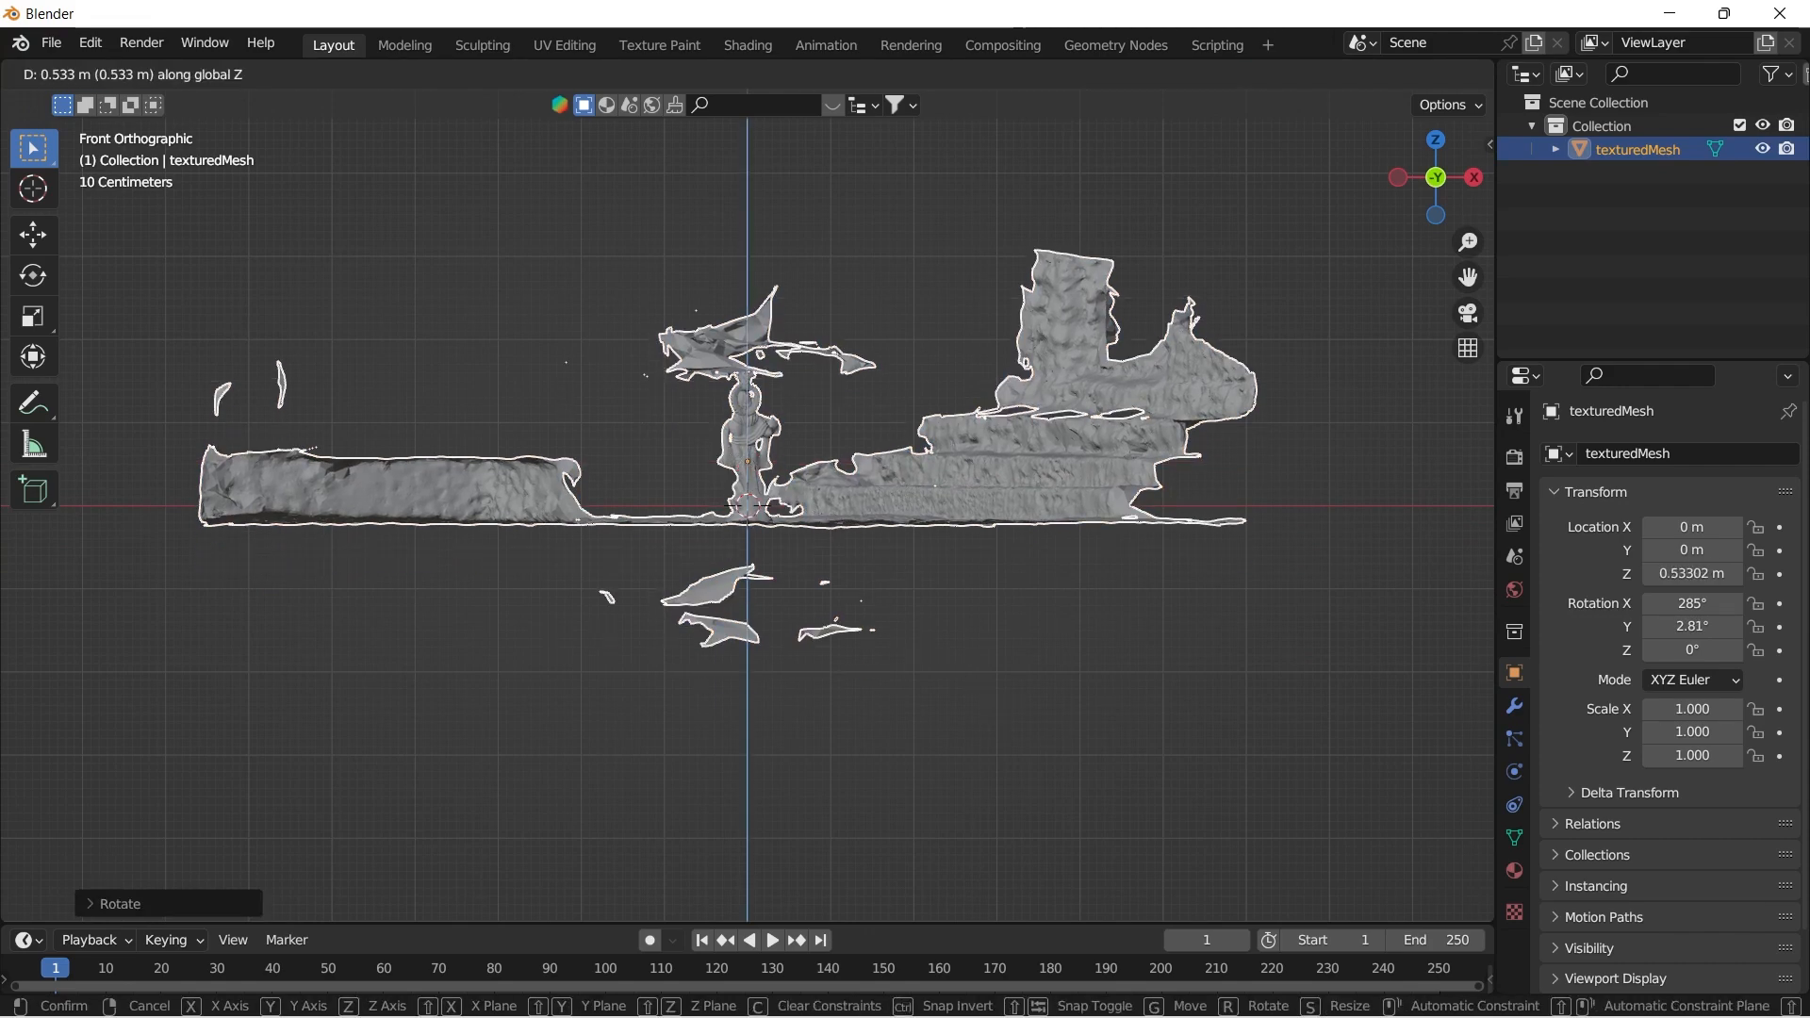
click(1007, 643)
Examine the scan's textures from several sides in Material Preview shading and return to Solid shading.
middle_drag(1007, 642, 1337, 748)
scroll(1349, 671, up, 5)
scroll(1349, 671, down, 5)
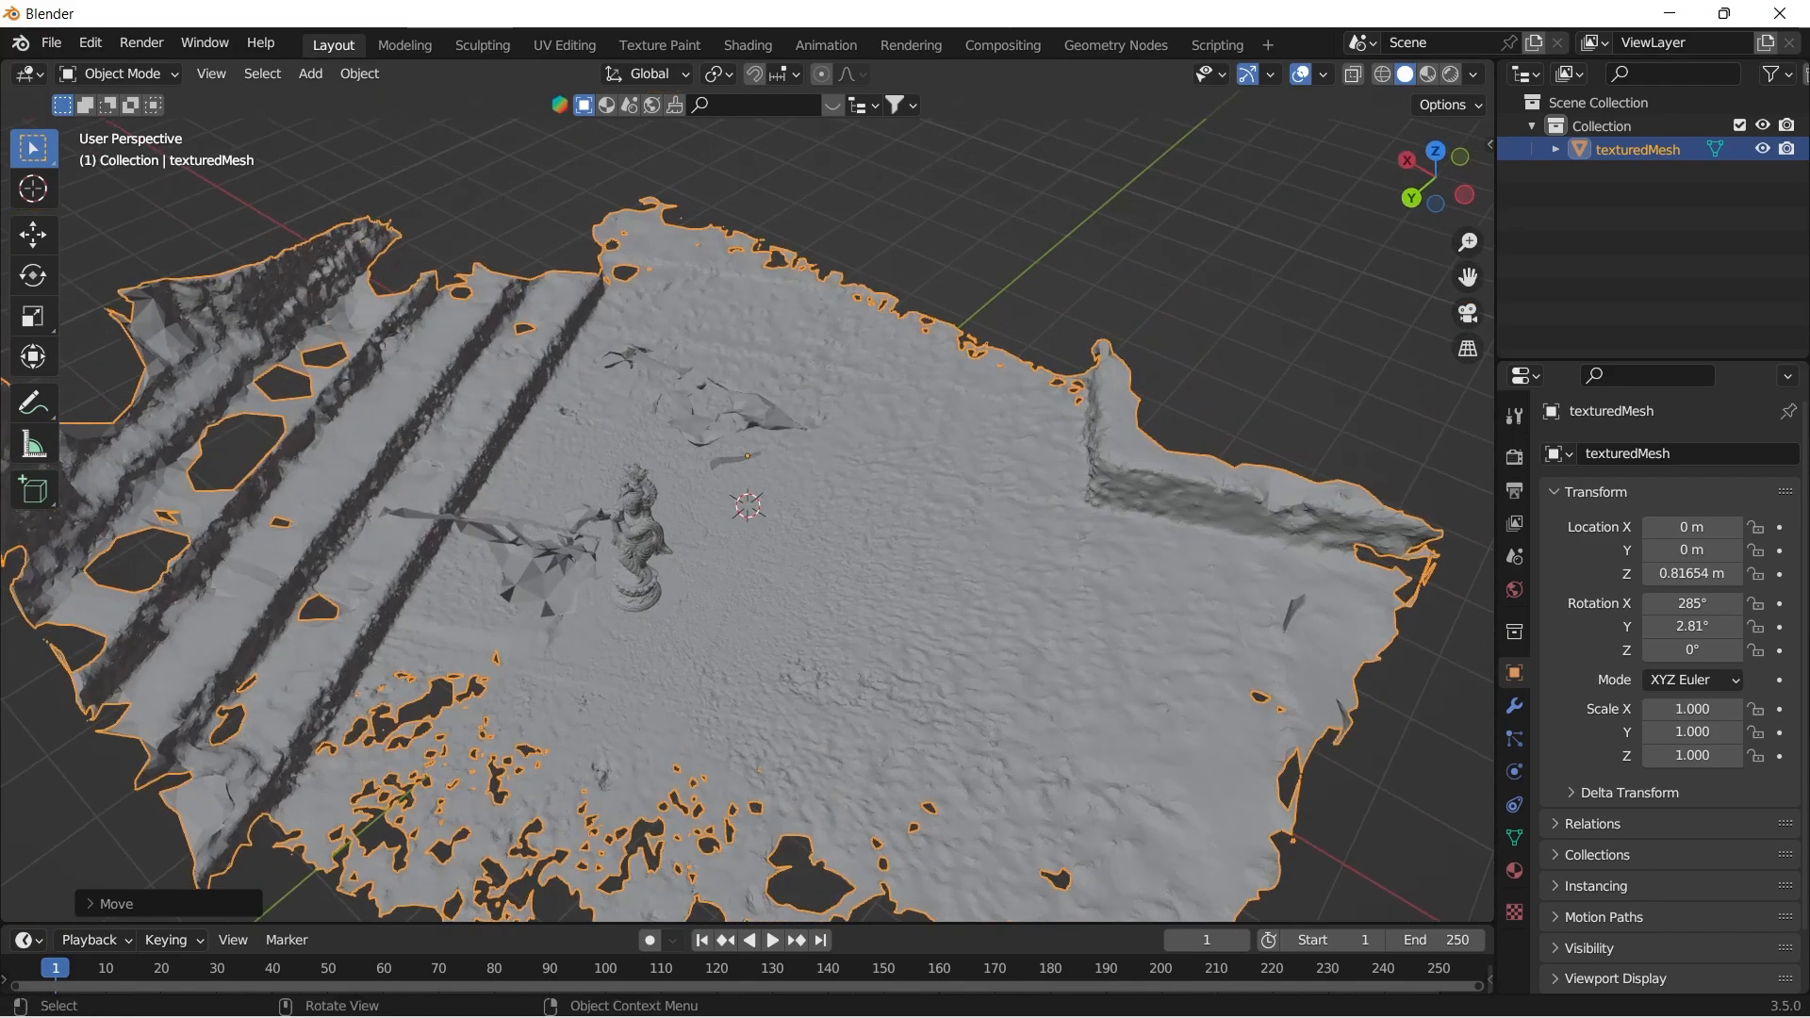
click(1427, 73)
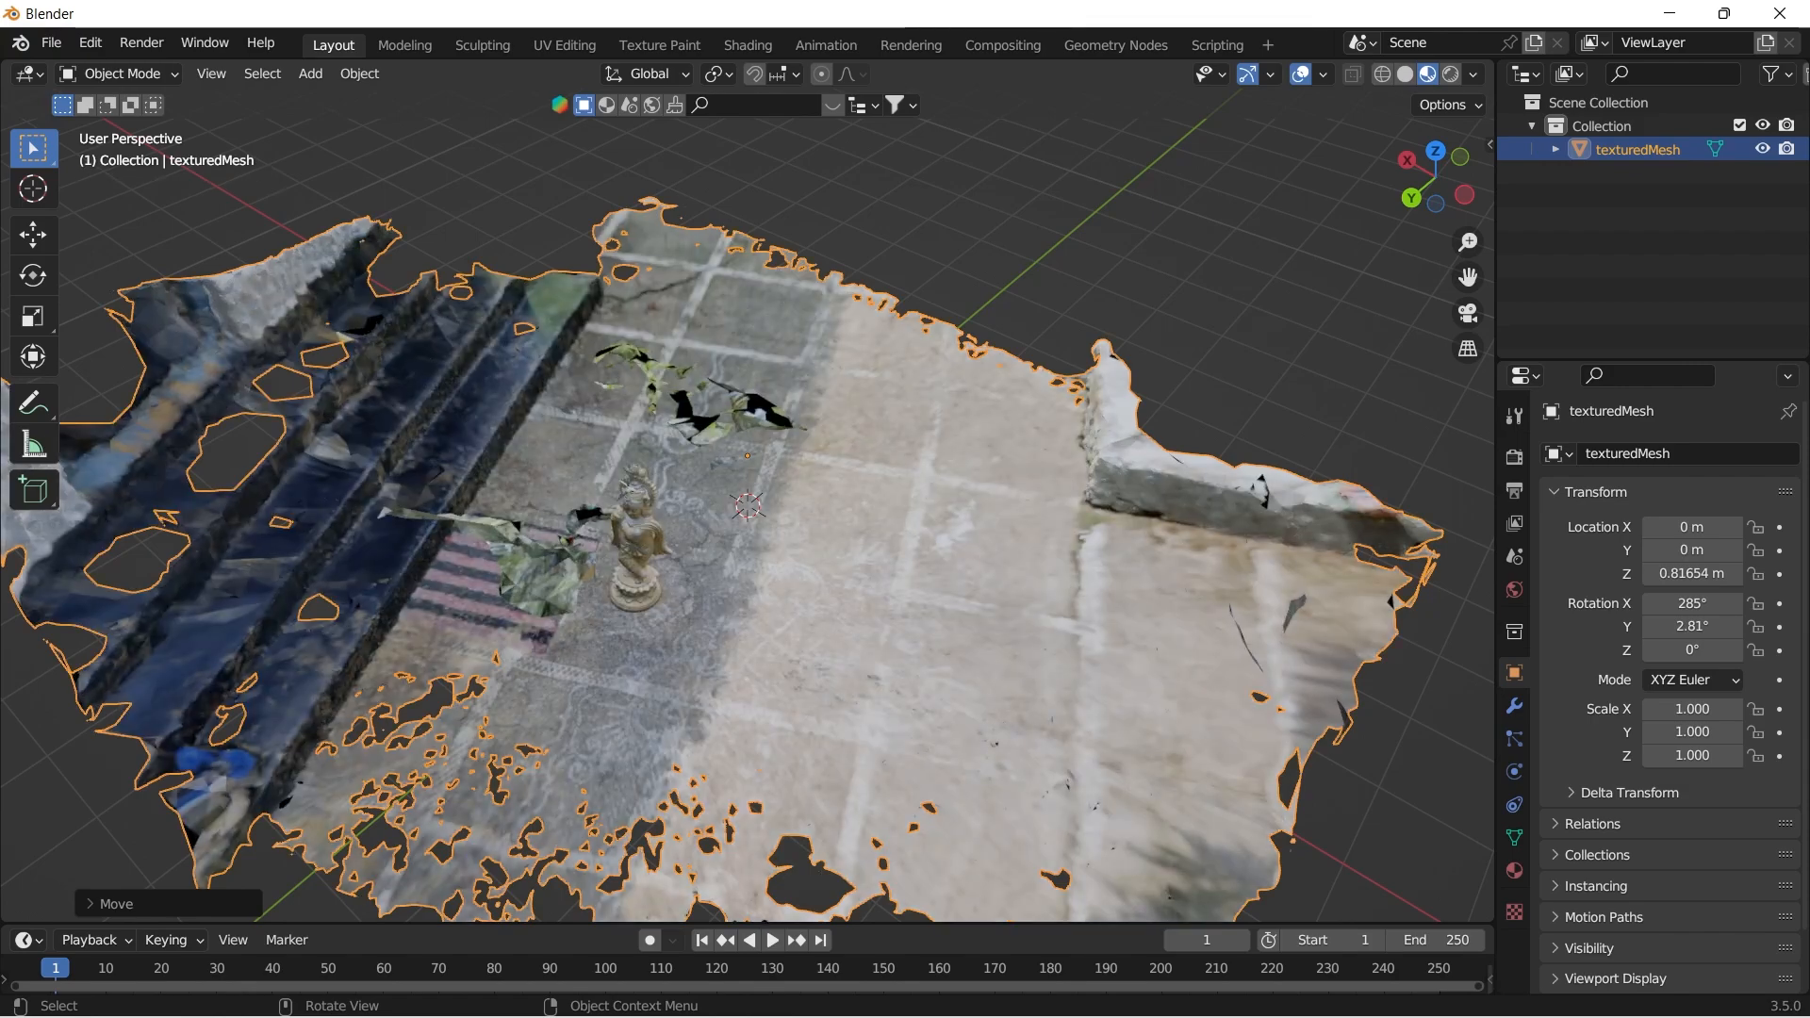
scroll(748, 505, up, 4)
middle_drag(748, 505, 862, 288)
scroll(771, 441, down, 4)
scroll(954, 316, up, 6)
scroll(863, 288, down, 7)
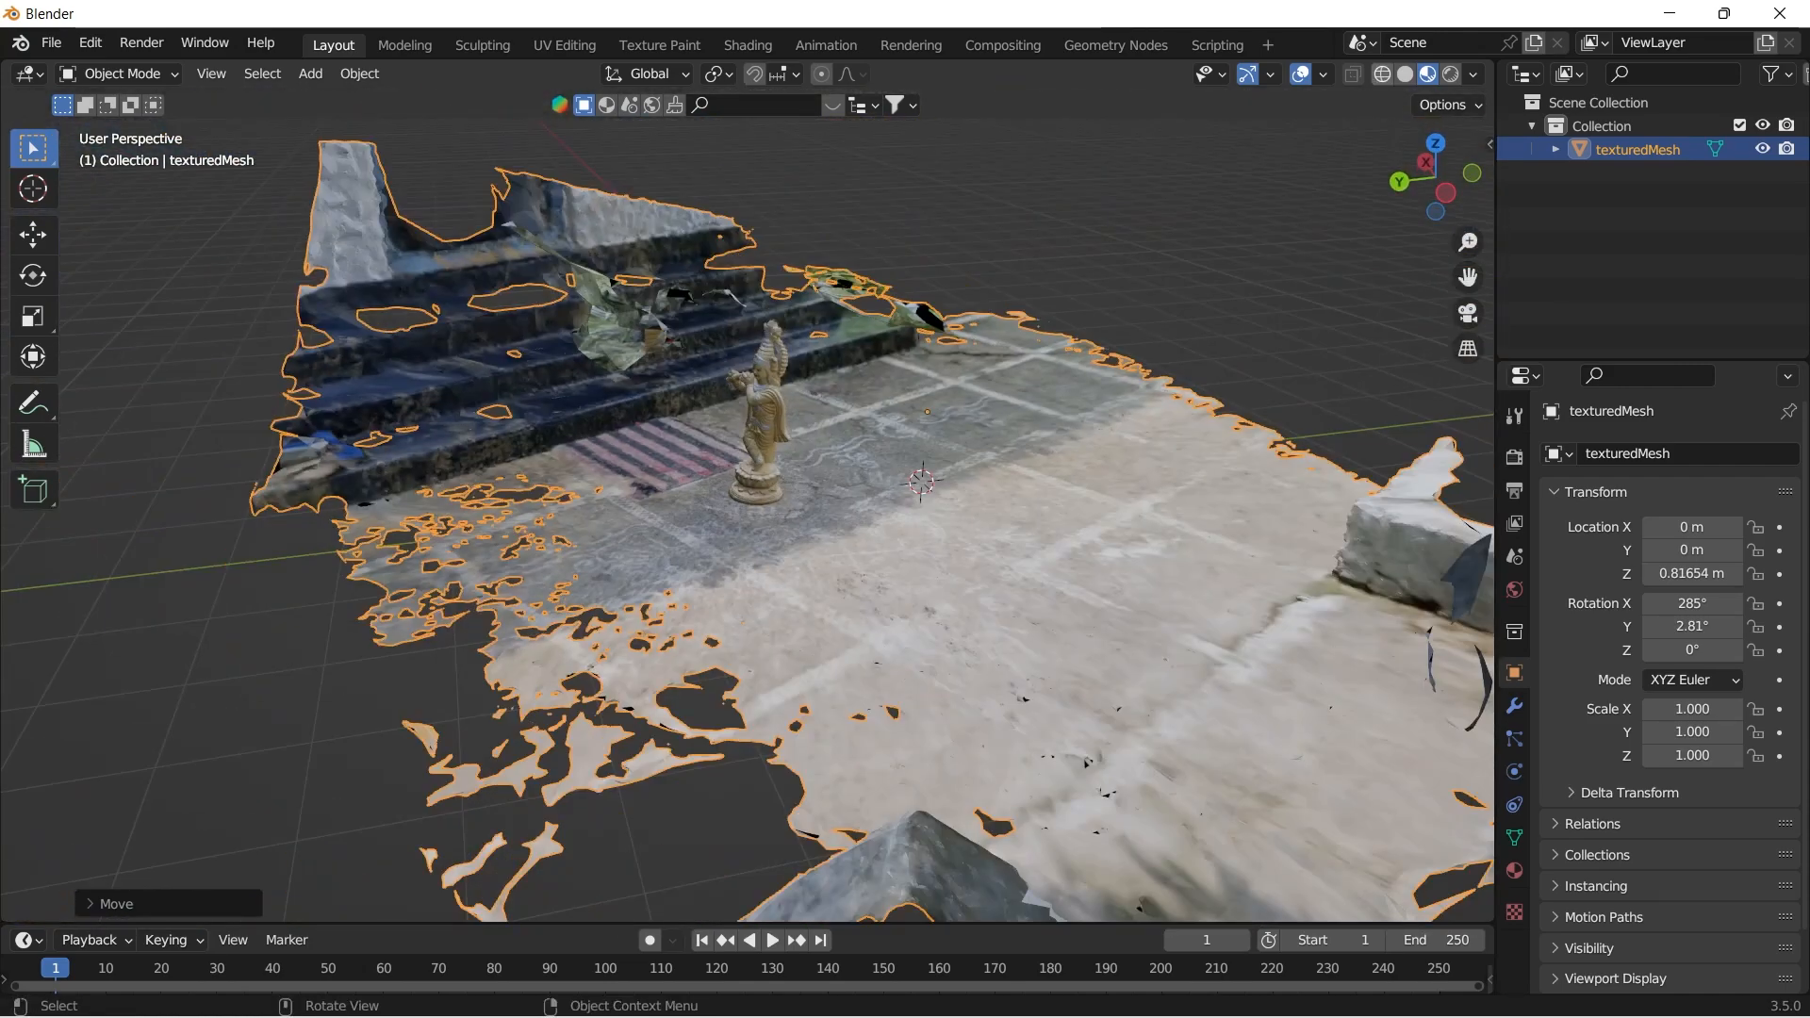
click(1405, 74)
Enter Edit Mode on the mesh and turn on X-ray in the front view with the whole scan framed.
mouse_move(1065, 312)
middle_down()
mouse_move(1226, 316)
mouse_move(1146, 324)
middle_up()
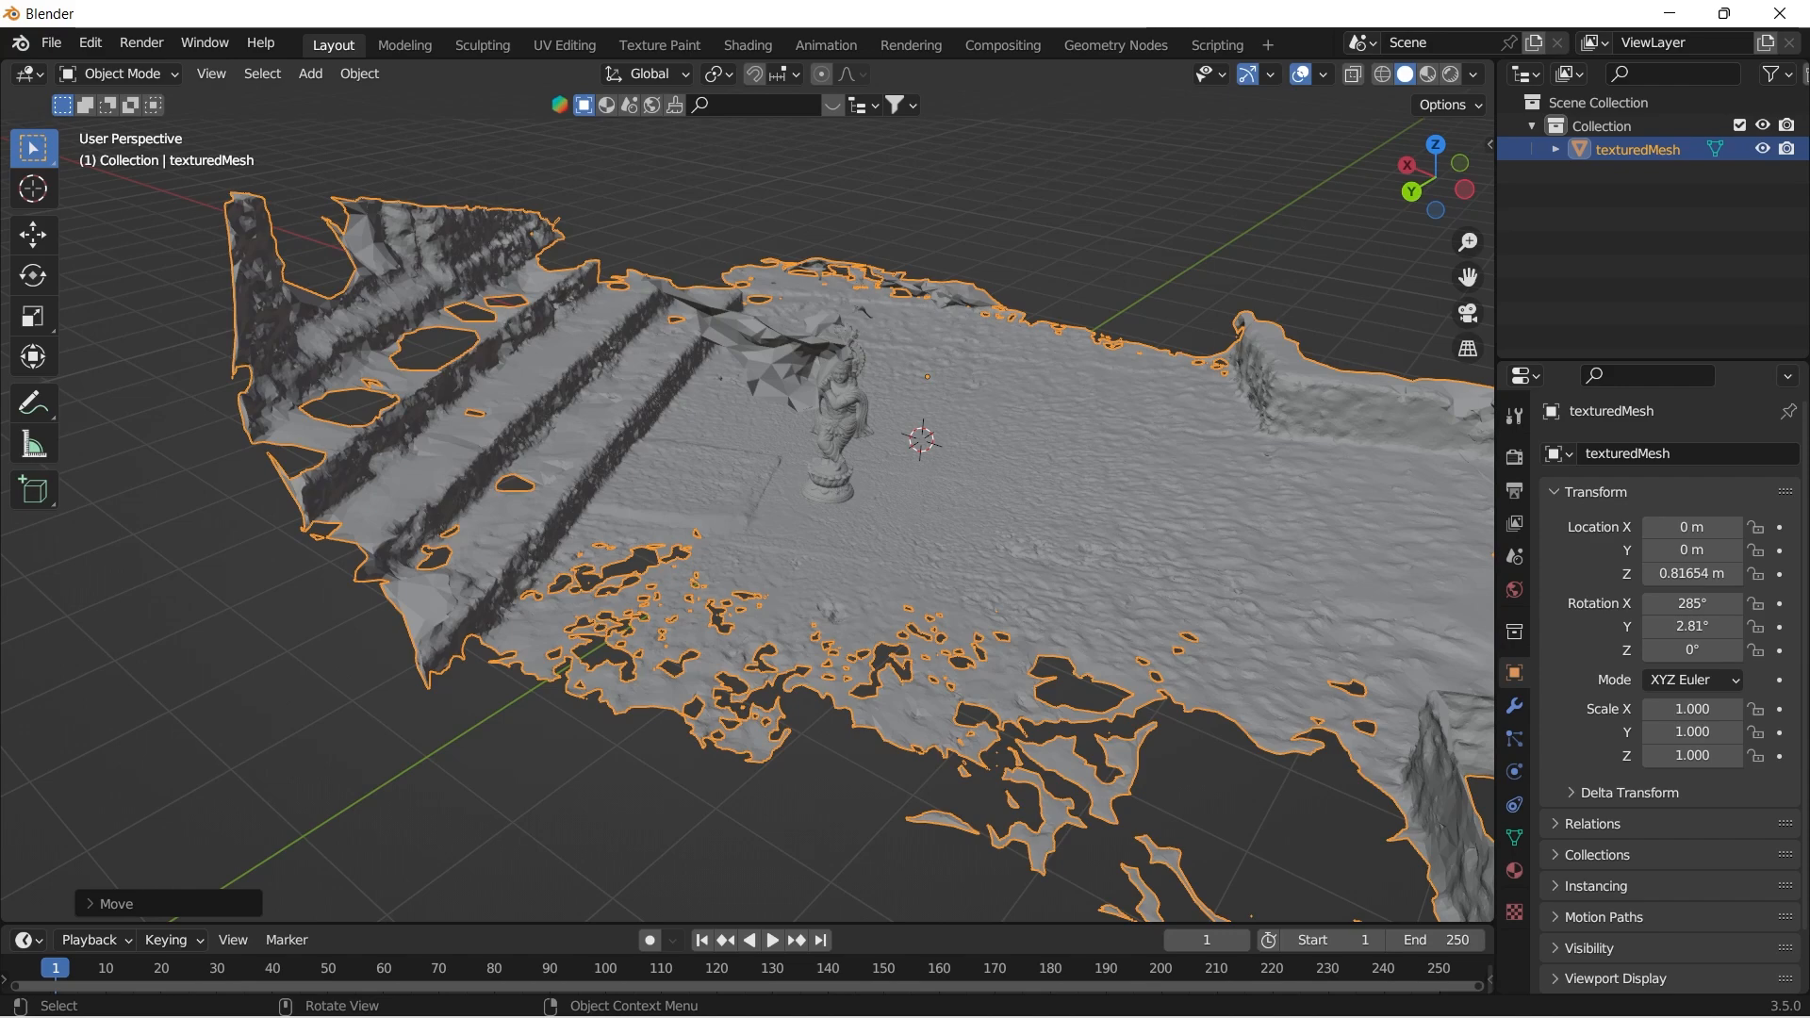
scroll(747, 504, up, 5)
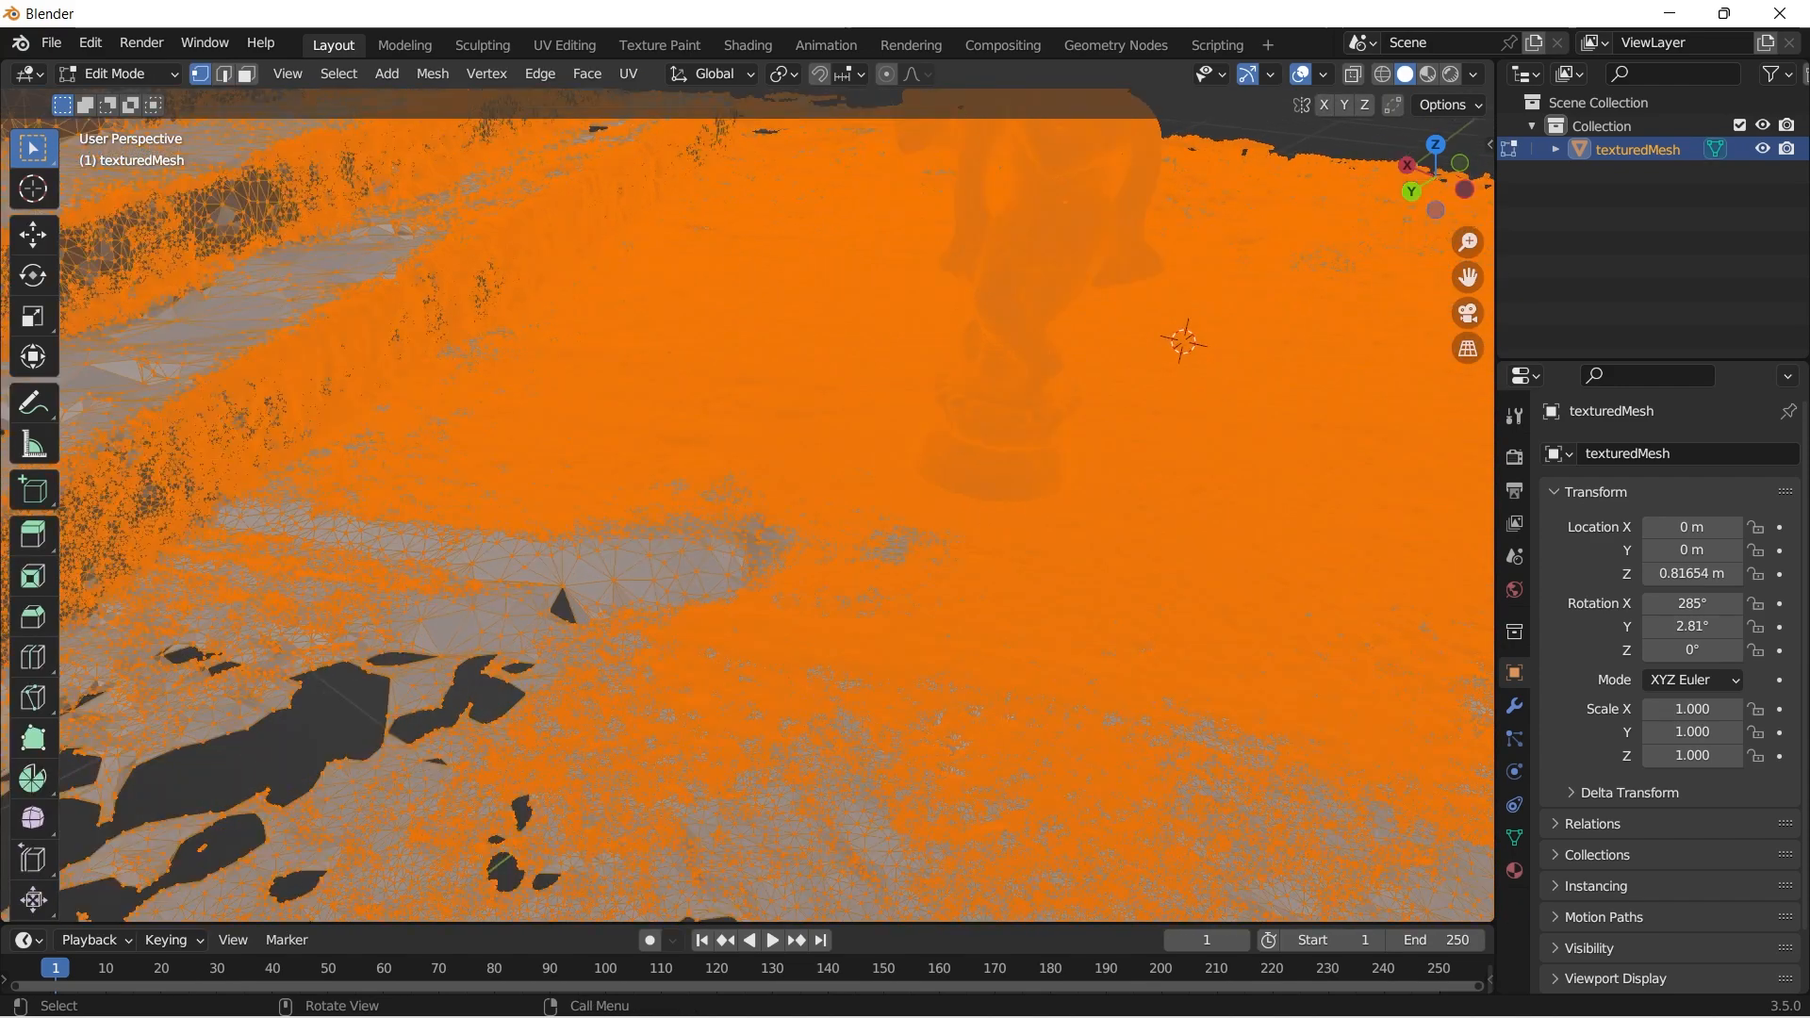
key(KP_1)
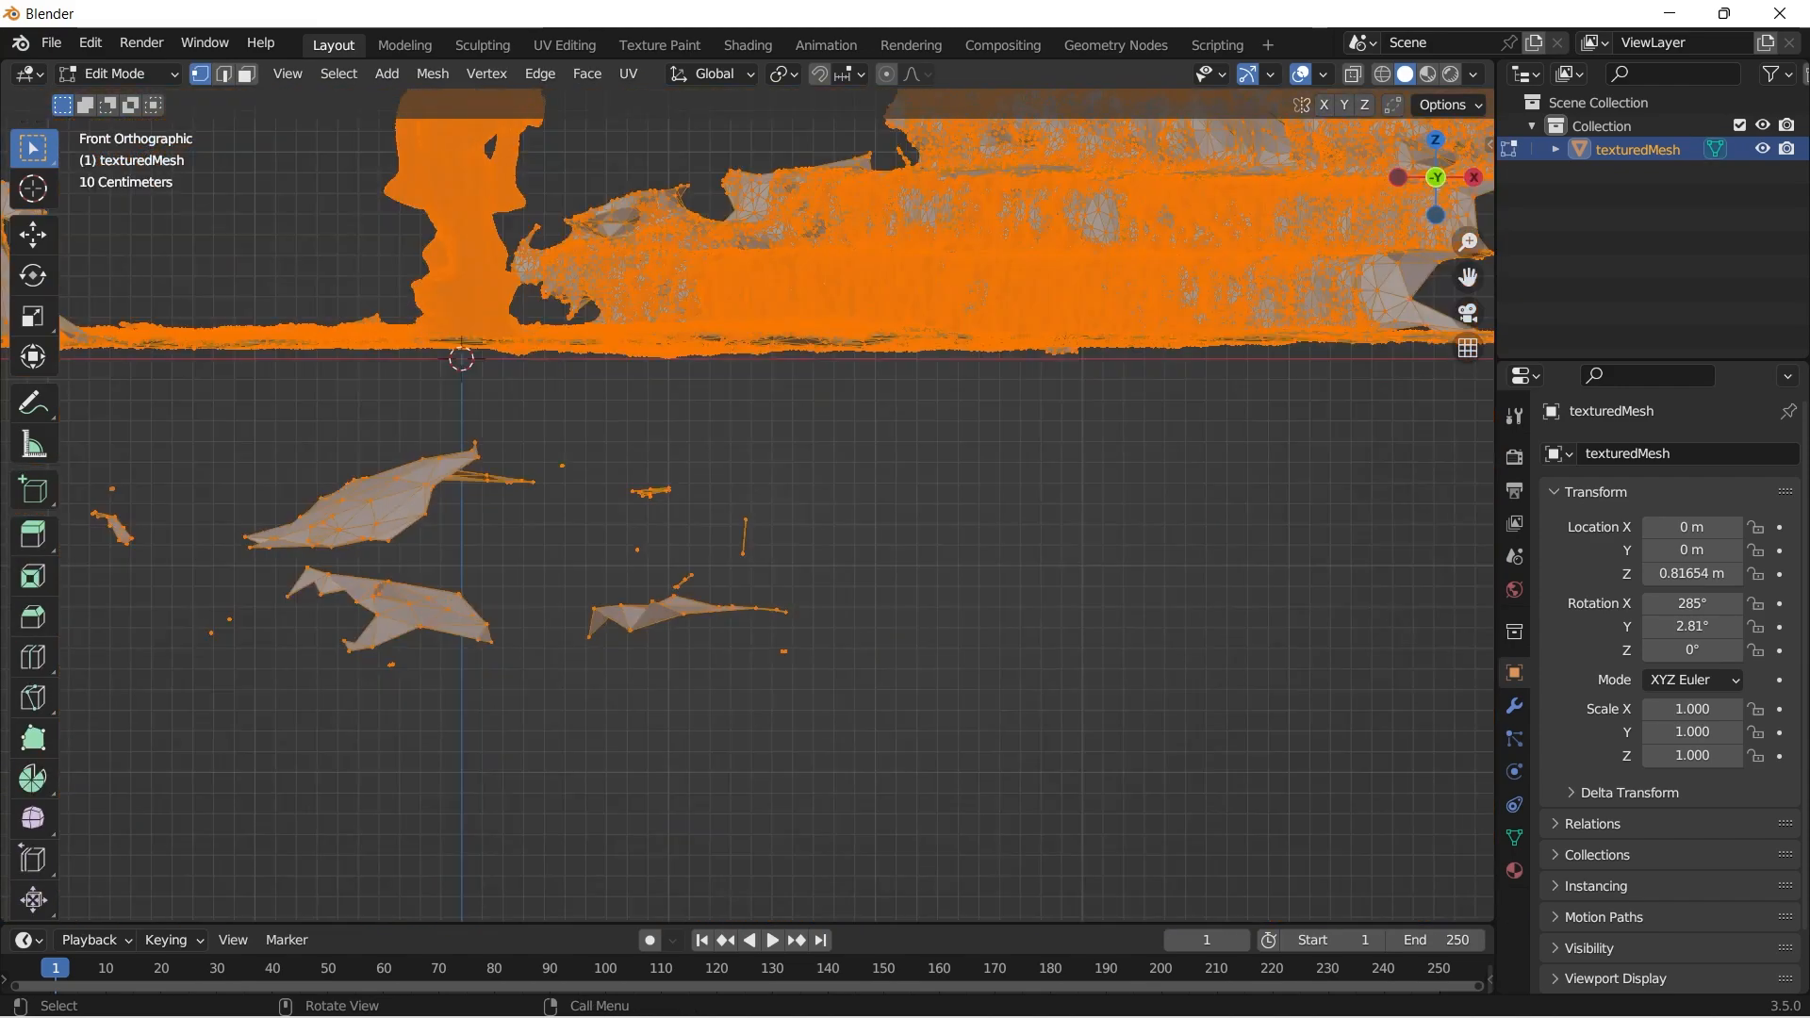
scroll(748, 505, down, 5)
shift+middle_drag(747, 505, 763, 578)
key(alt+z)
scroll(748, 504, down, 2)
scroll(747, 504, up, 3)
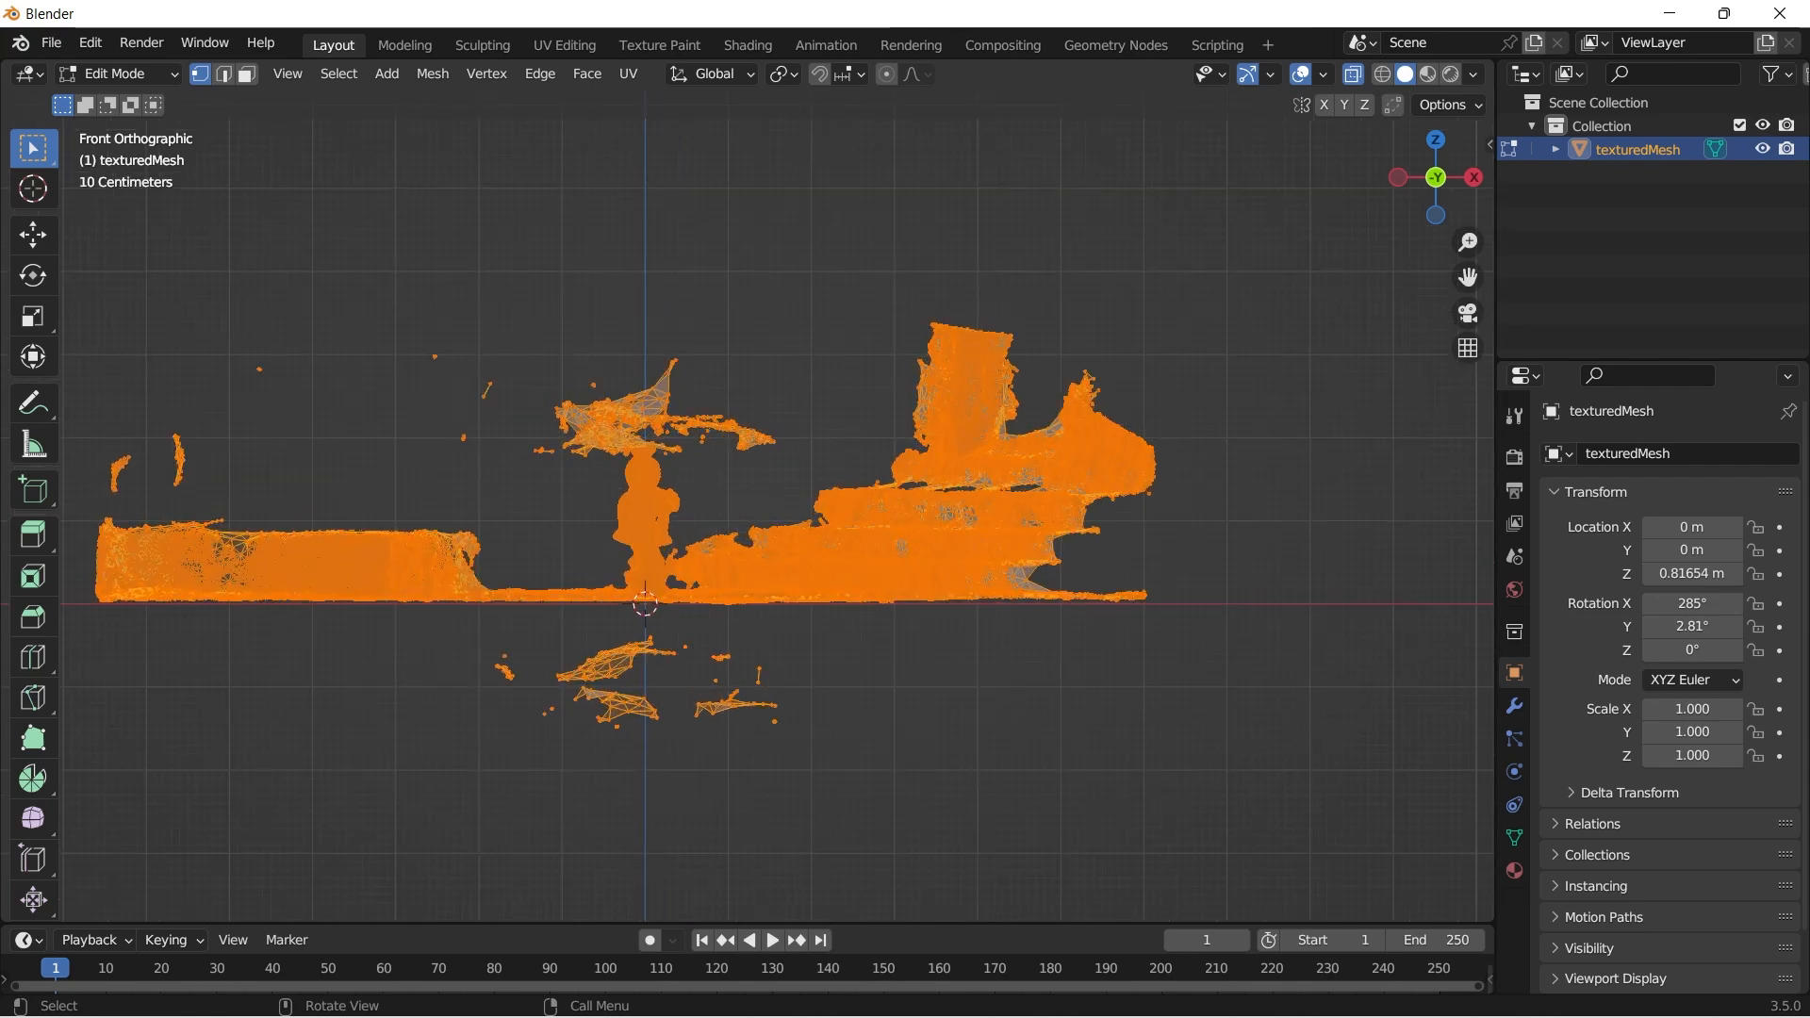
Circle-select the surroundings on both sides of the statue and the fragments below it, and delete their faces.
mouse_move(1049, 426)
mouse_down()
mouse_move(989, 582)
mouse_move(912, 644)
mouse_move(909, 809)
mouse_move(768, 854)
mouse_move(660, 844)
mouse_move(358, 787)
mouse_move(229, 550)
mouse_move(251, 444)
mouse_move(355, 322)
mouse_up()
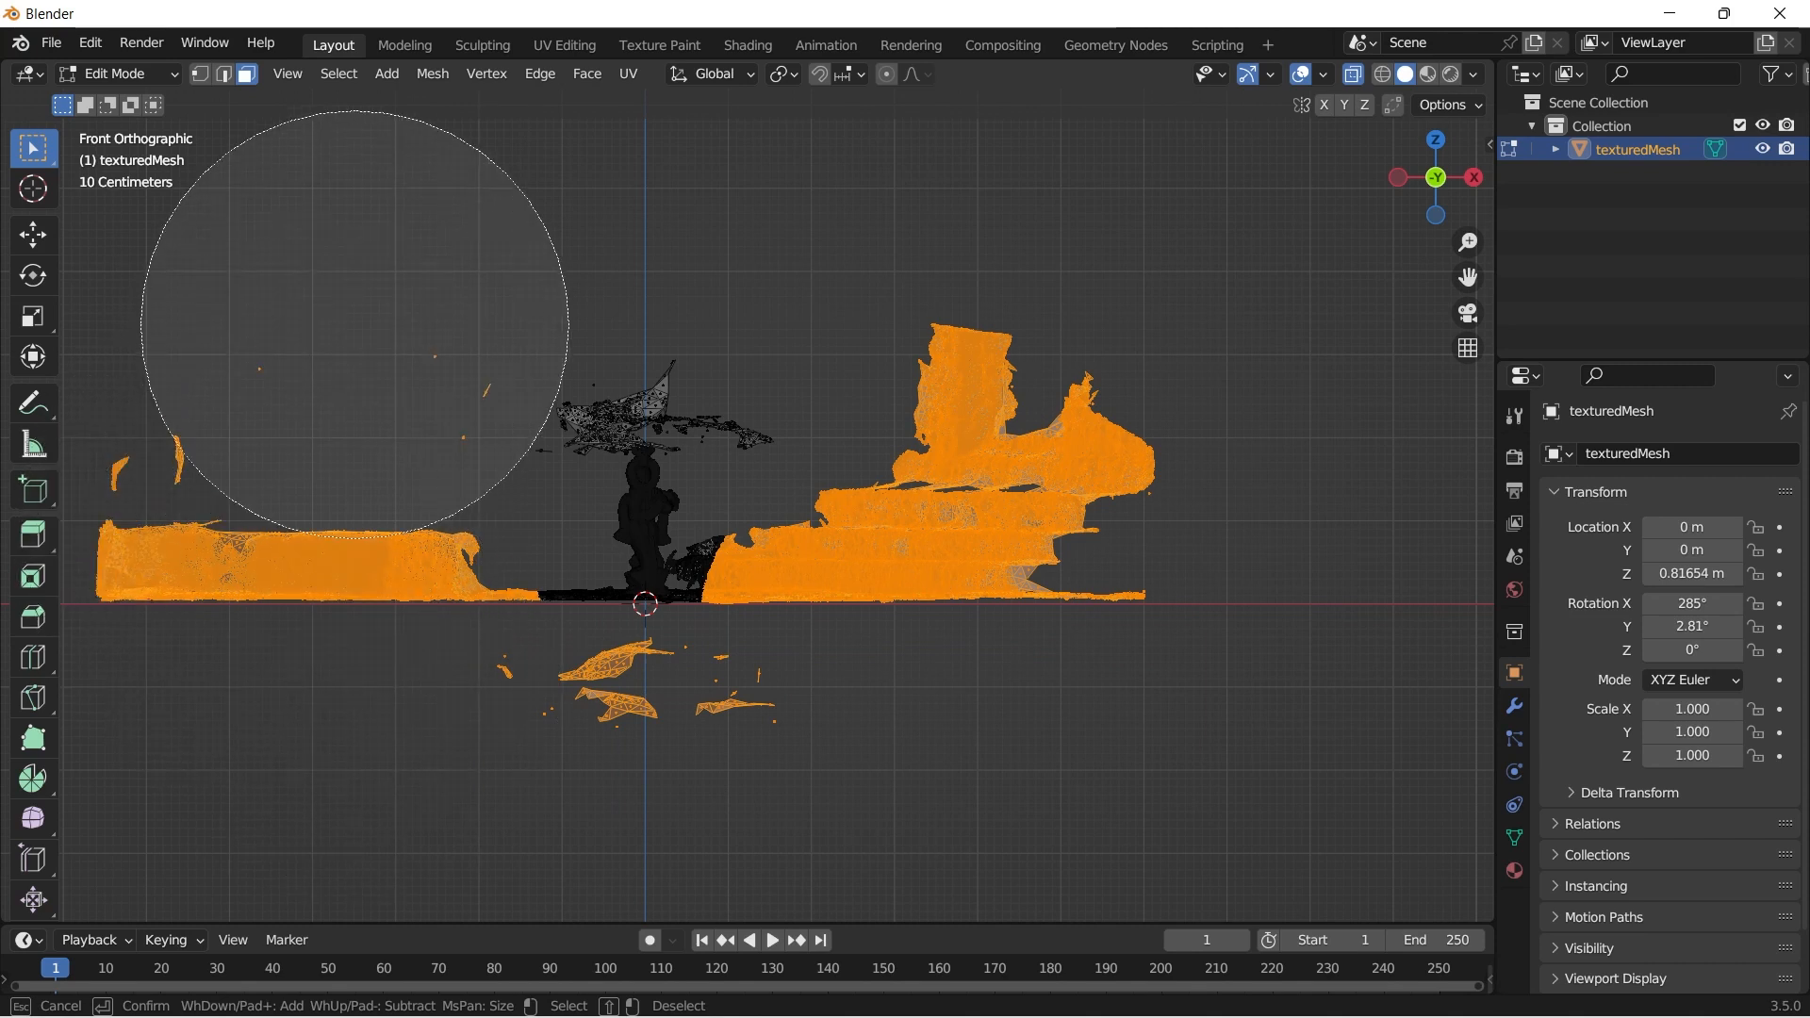
key(Escape)
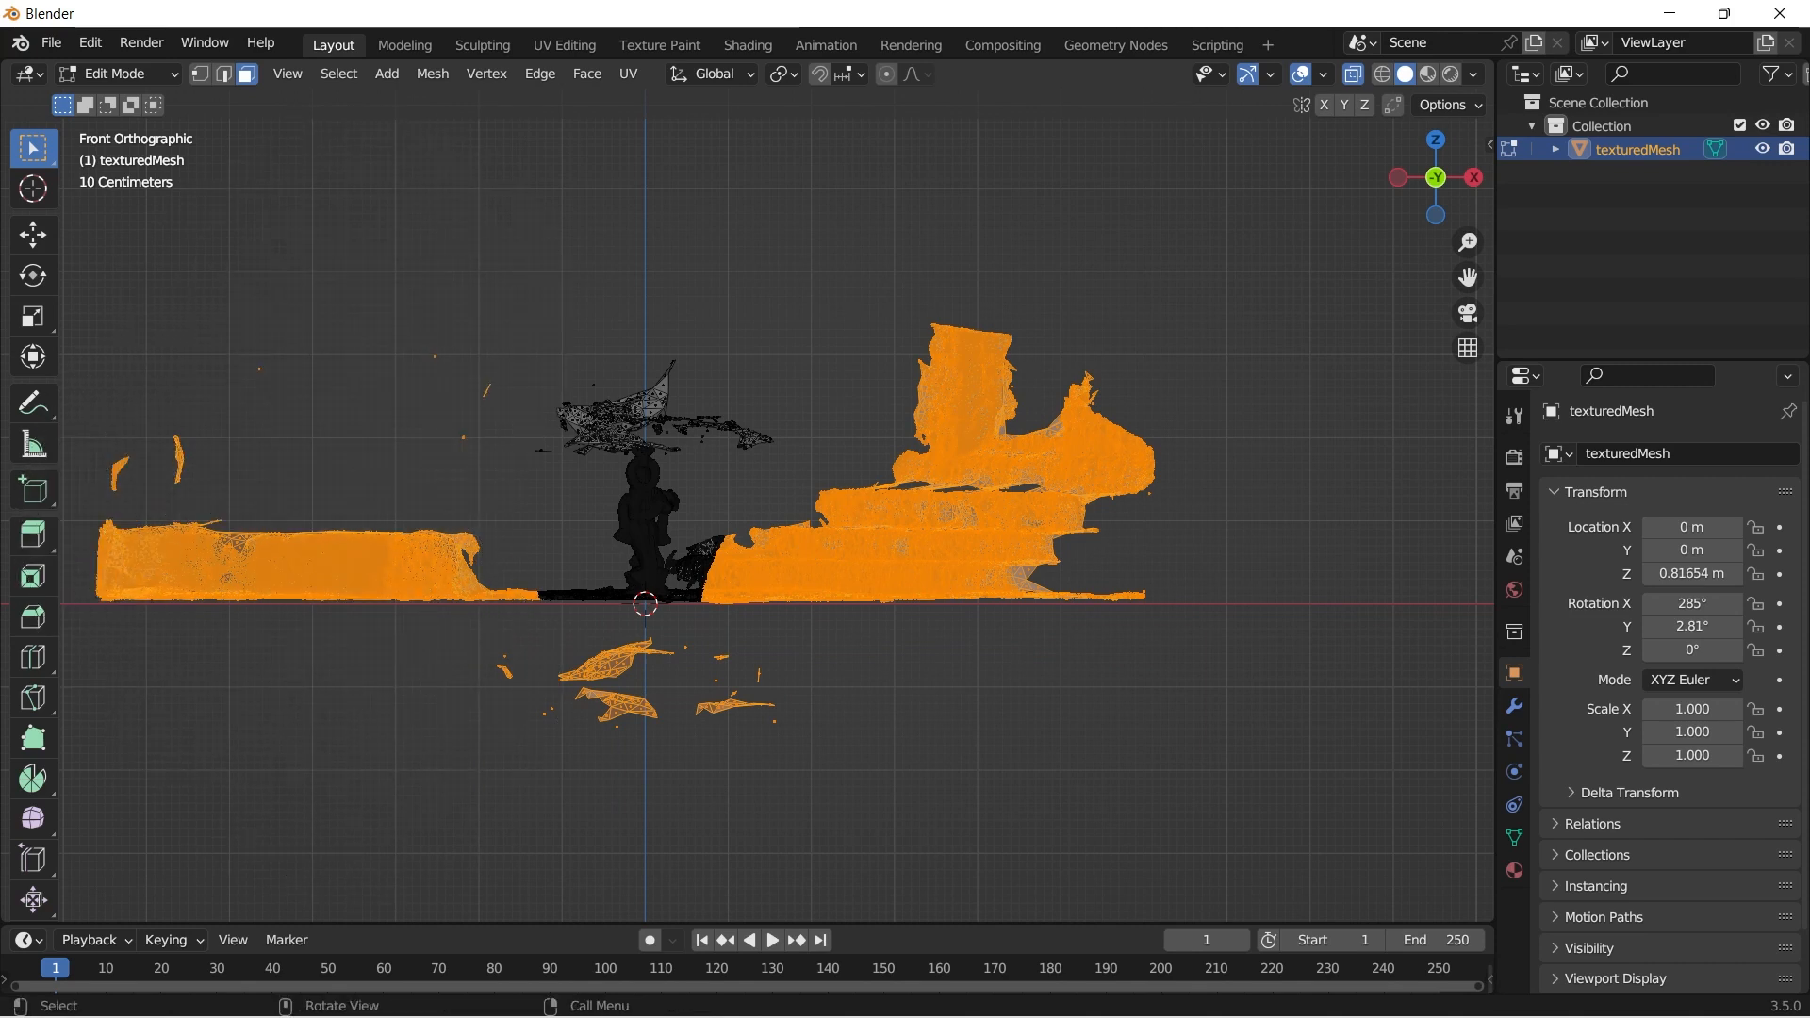
key(x)
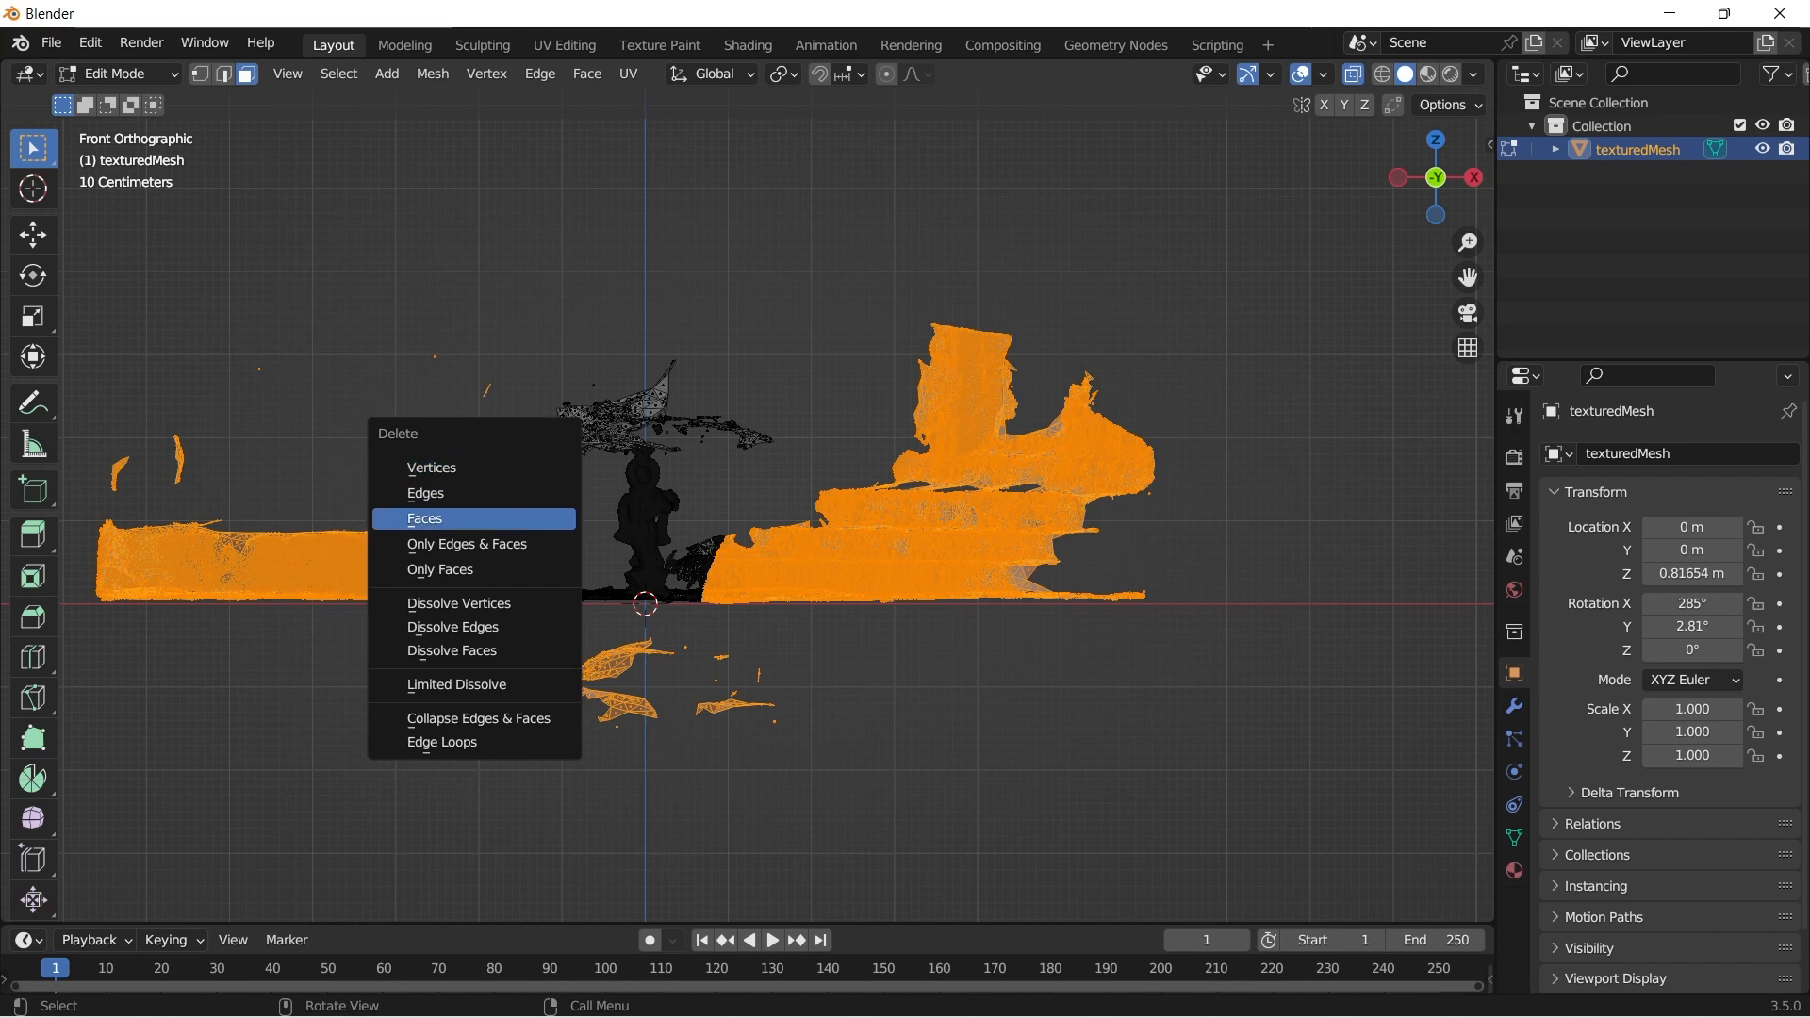
click(474, 519)
Delete the leftover object from the scene, other than the two textured meshes.
middle_drag(474, 519, 787, 489)
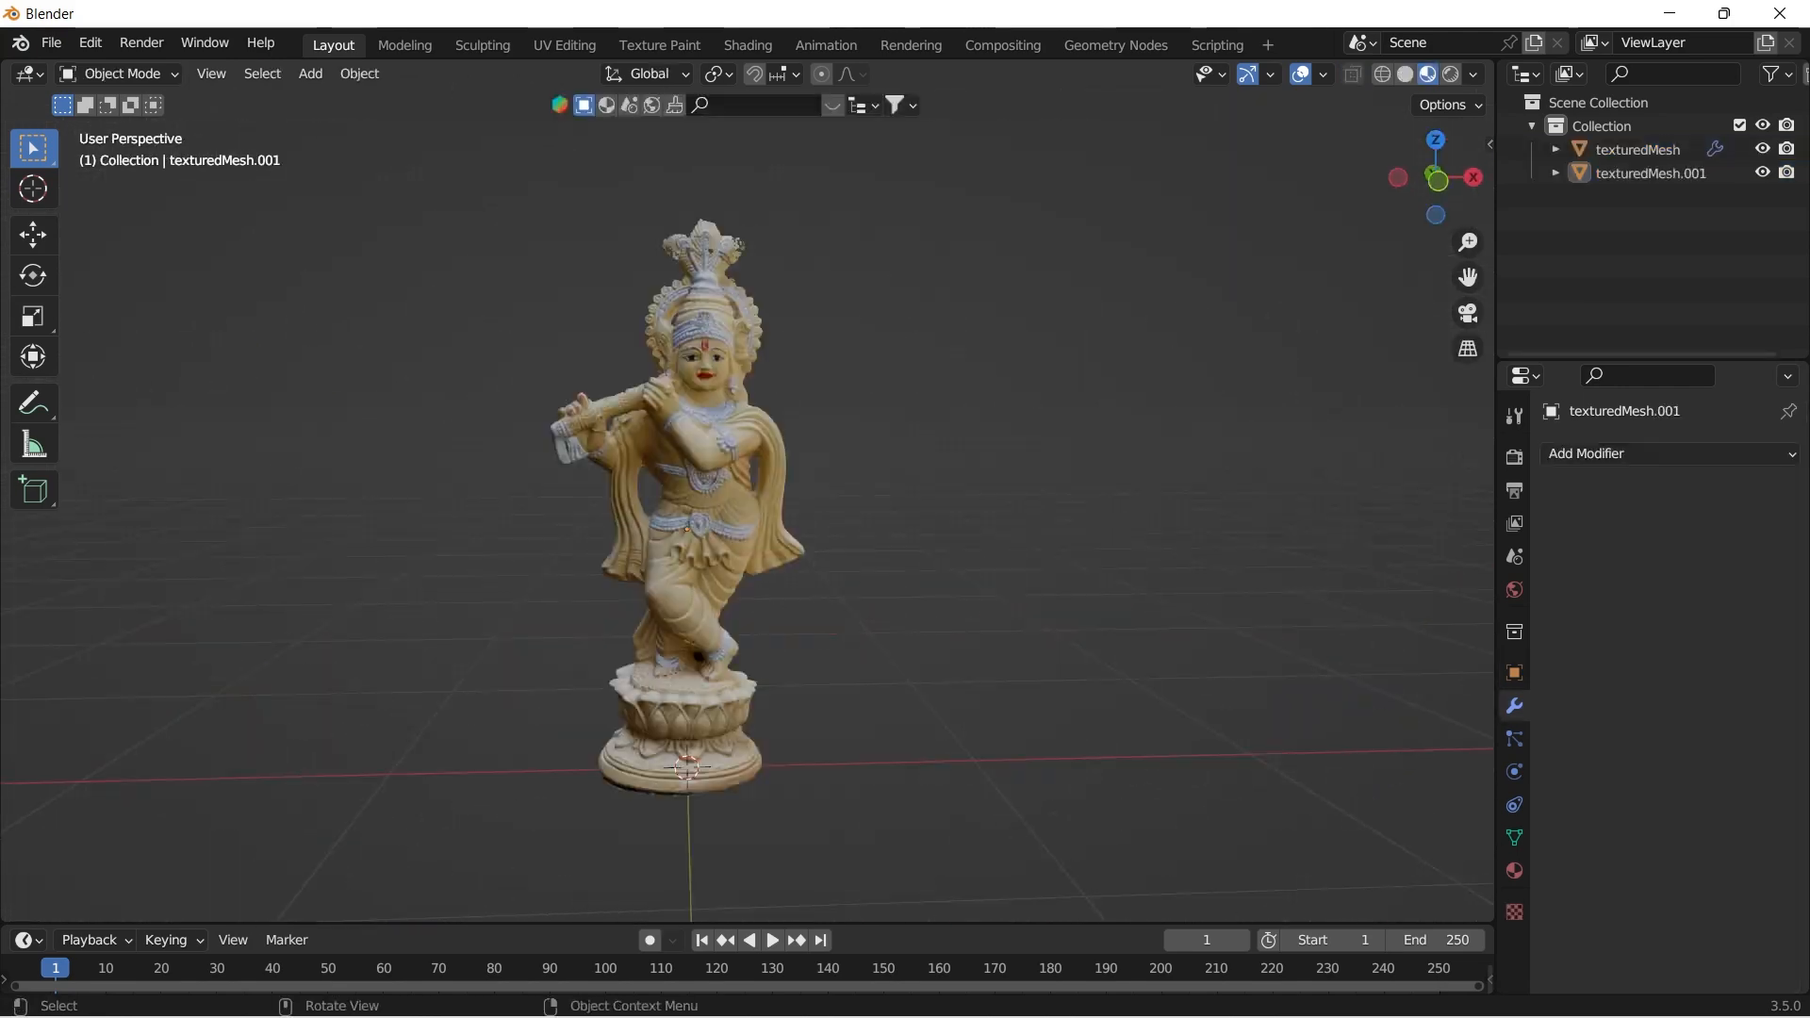
scroll(788, 489, down, 4)
mouse_move(788, 489)
middle_down()
mouse_move(698, 528)
mouse_move(773, 500)
middle_up()
scroll(721, 533, down, 3)
key(Delete)
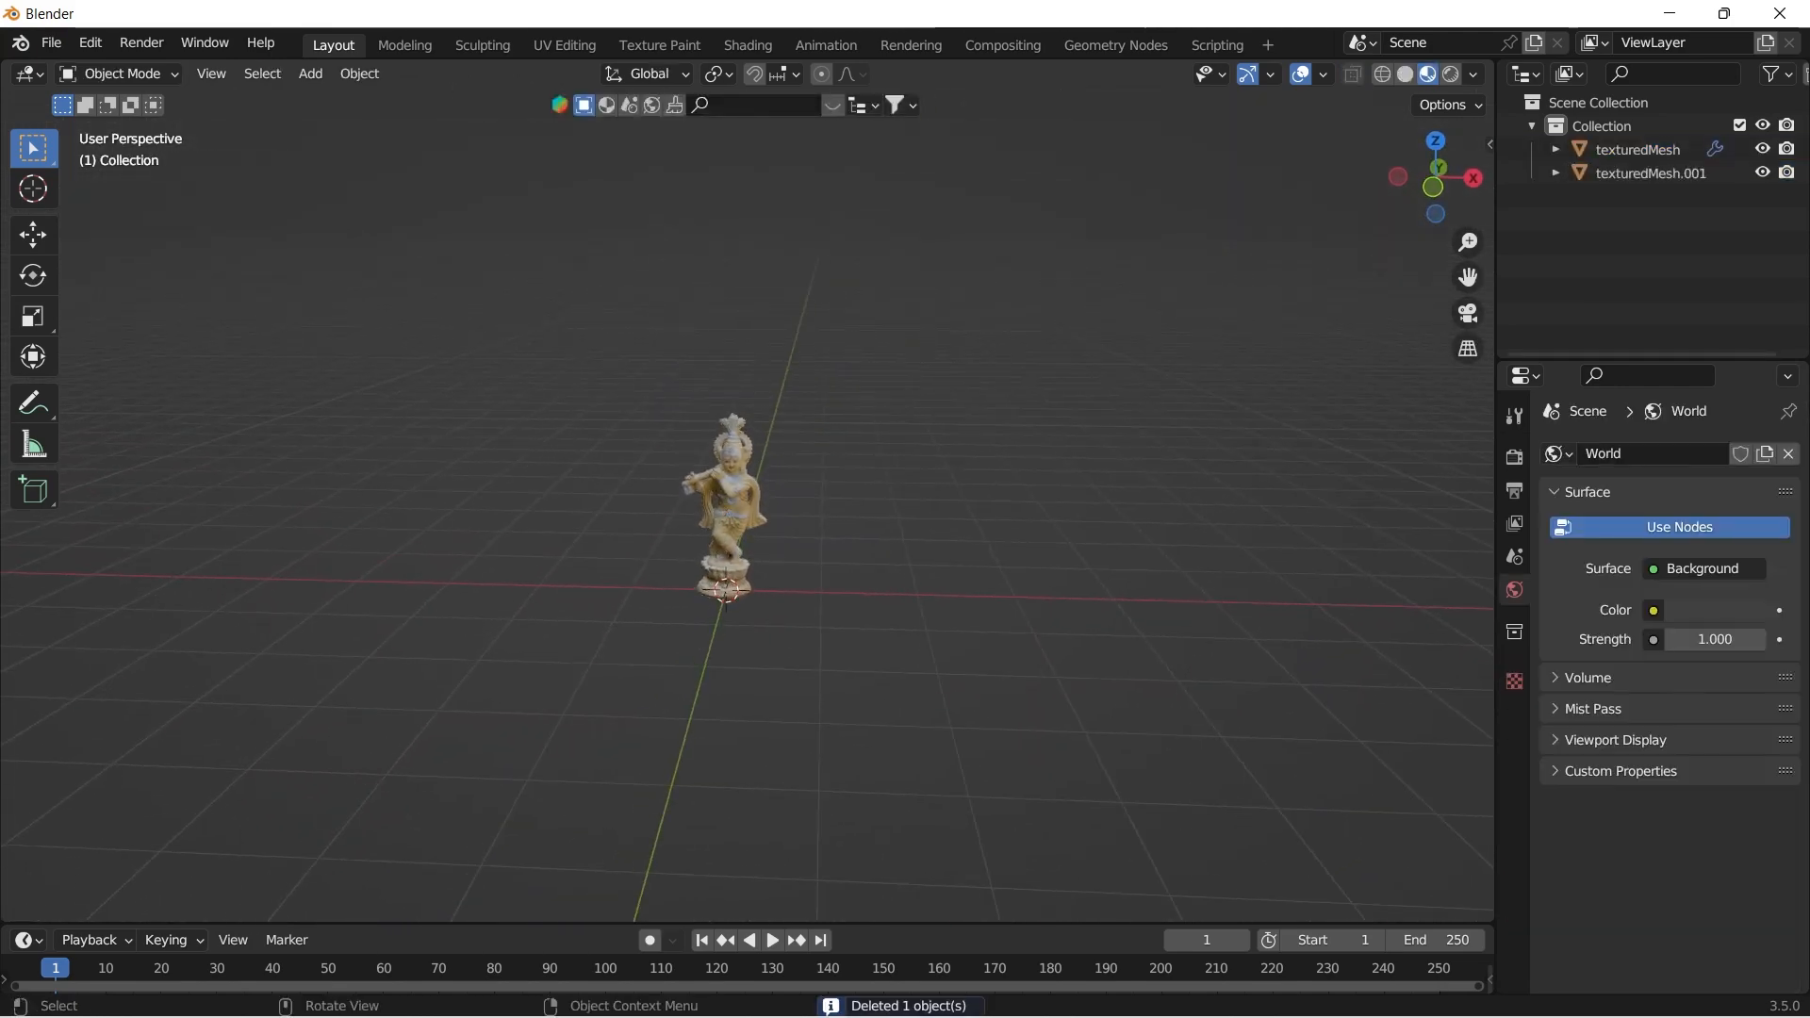
Add a camera to the scene with the statue.
middle_drag(773, 566, 743, 533)
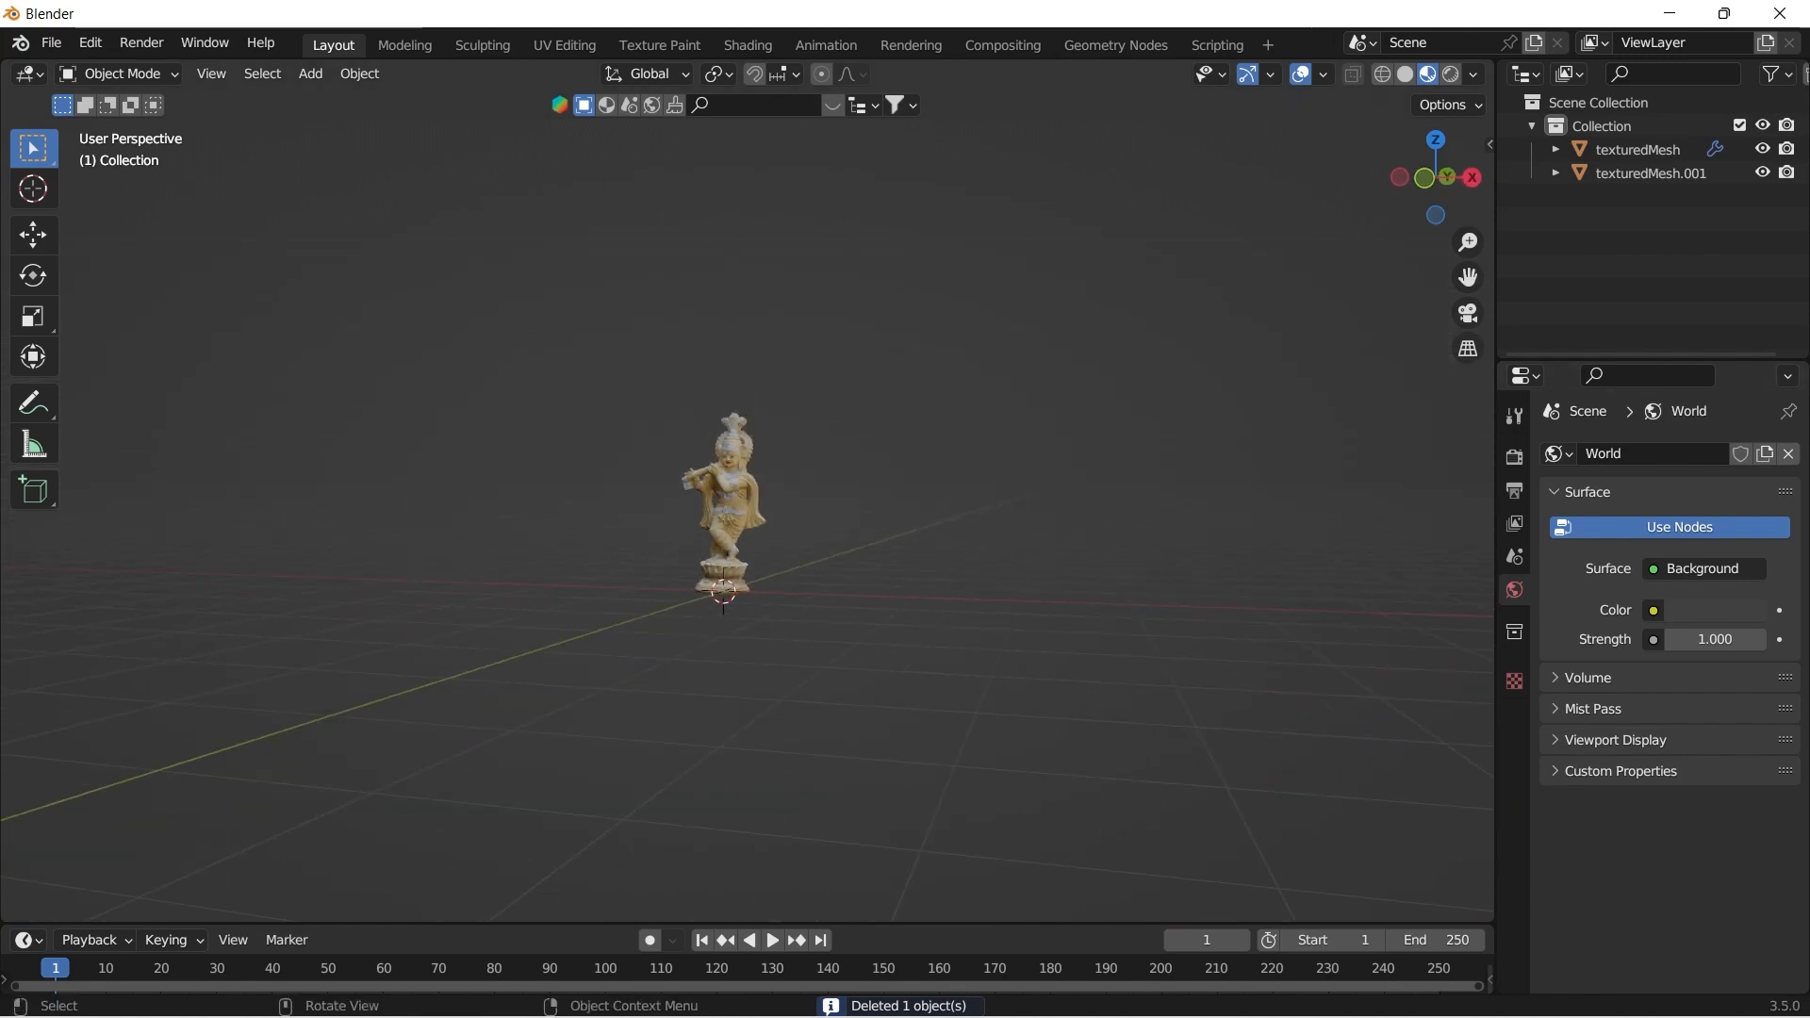
key(shift+a)
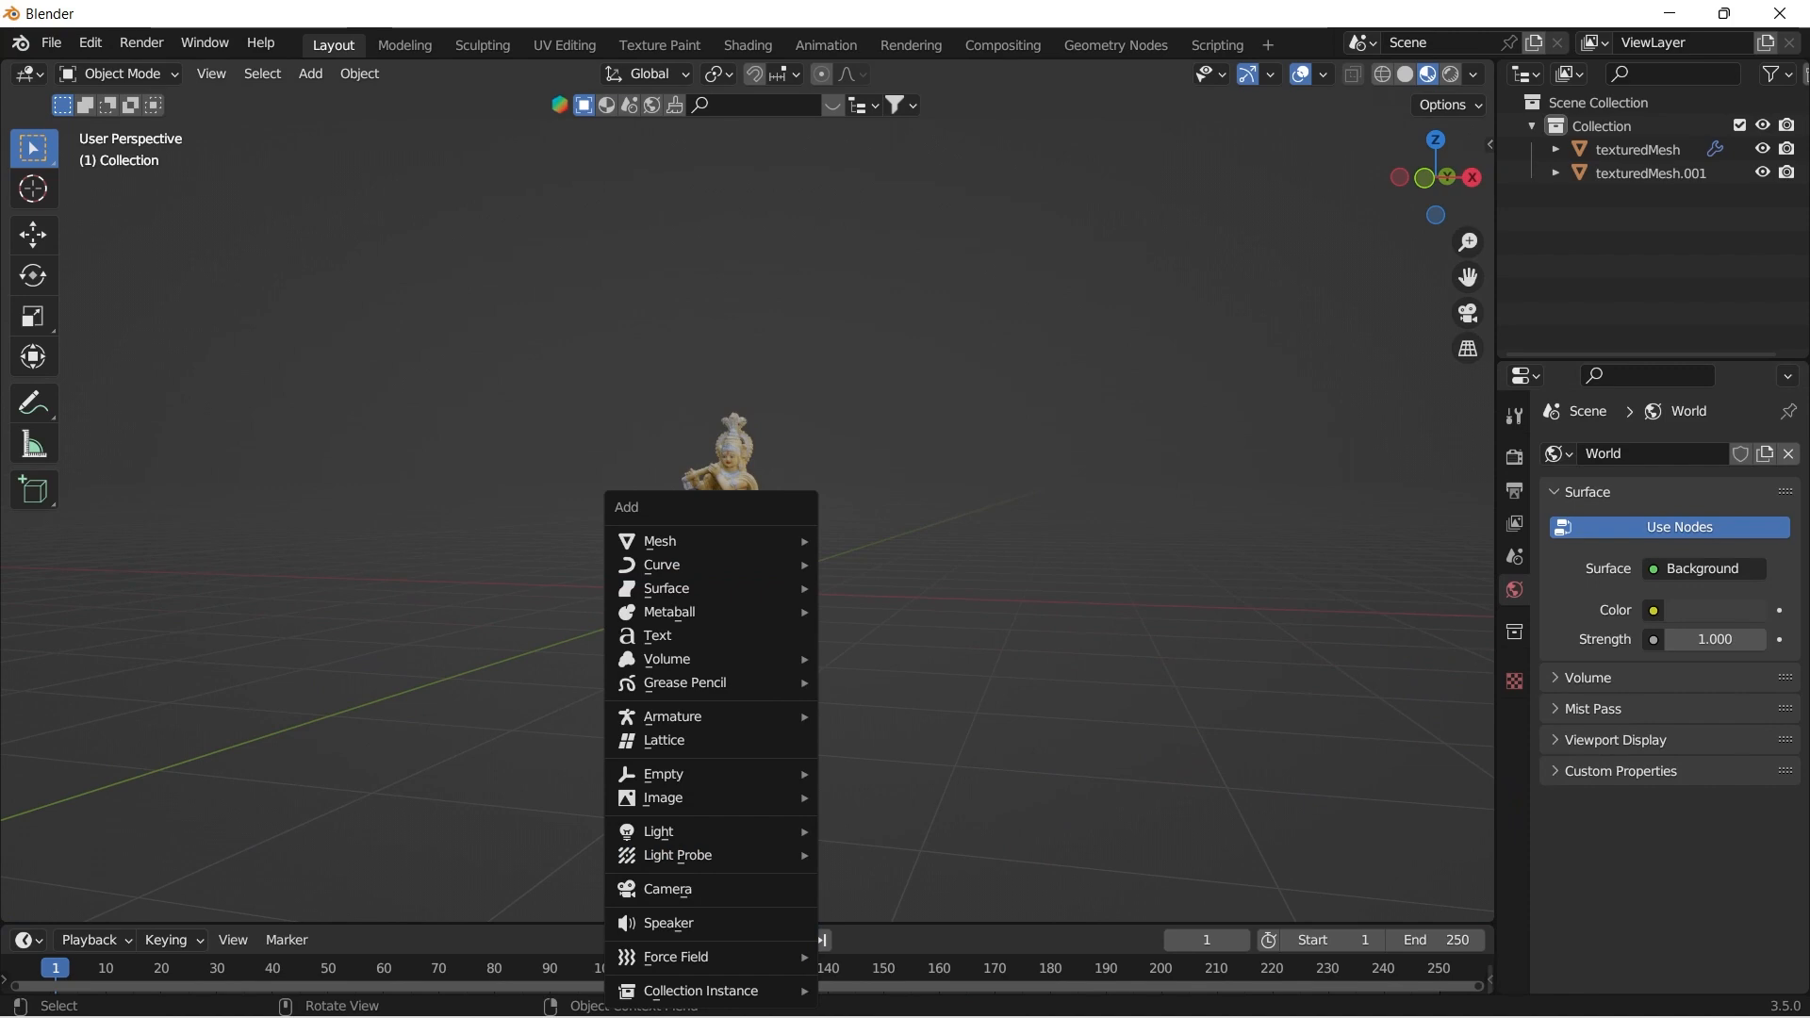
click(667, 889)
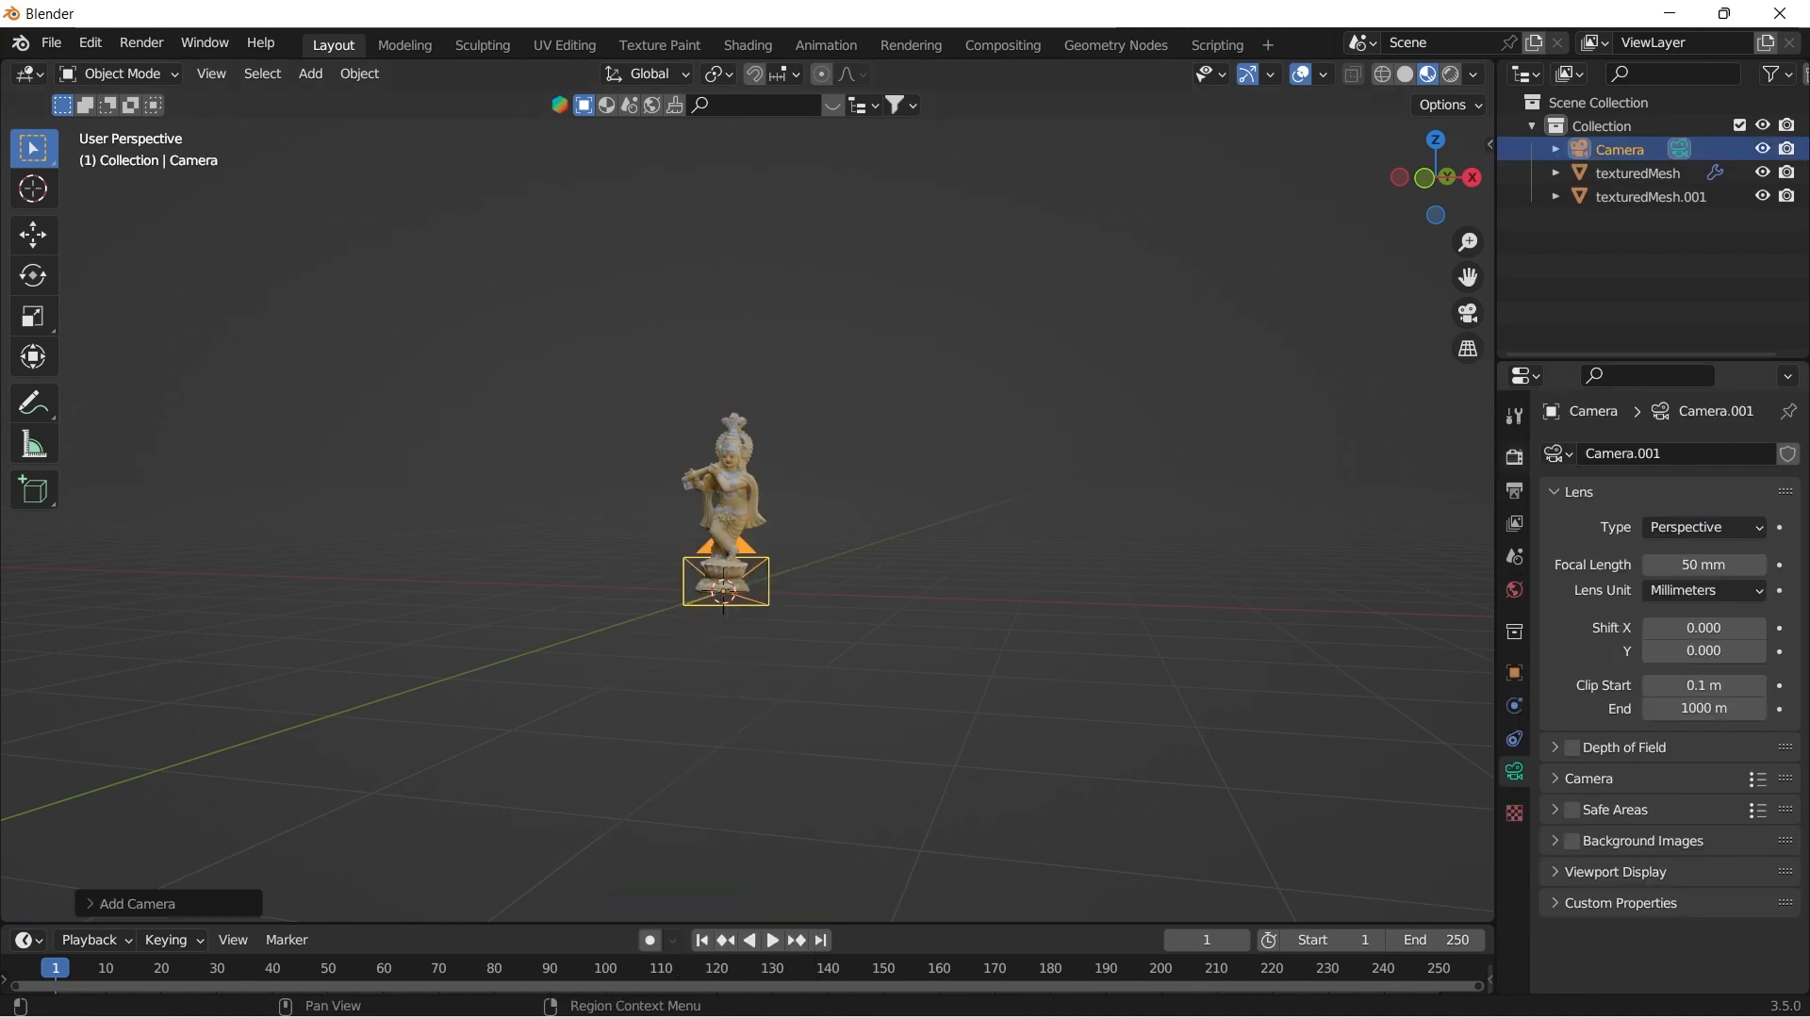
click(1514, 490)
click(1720, 484)
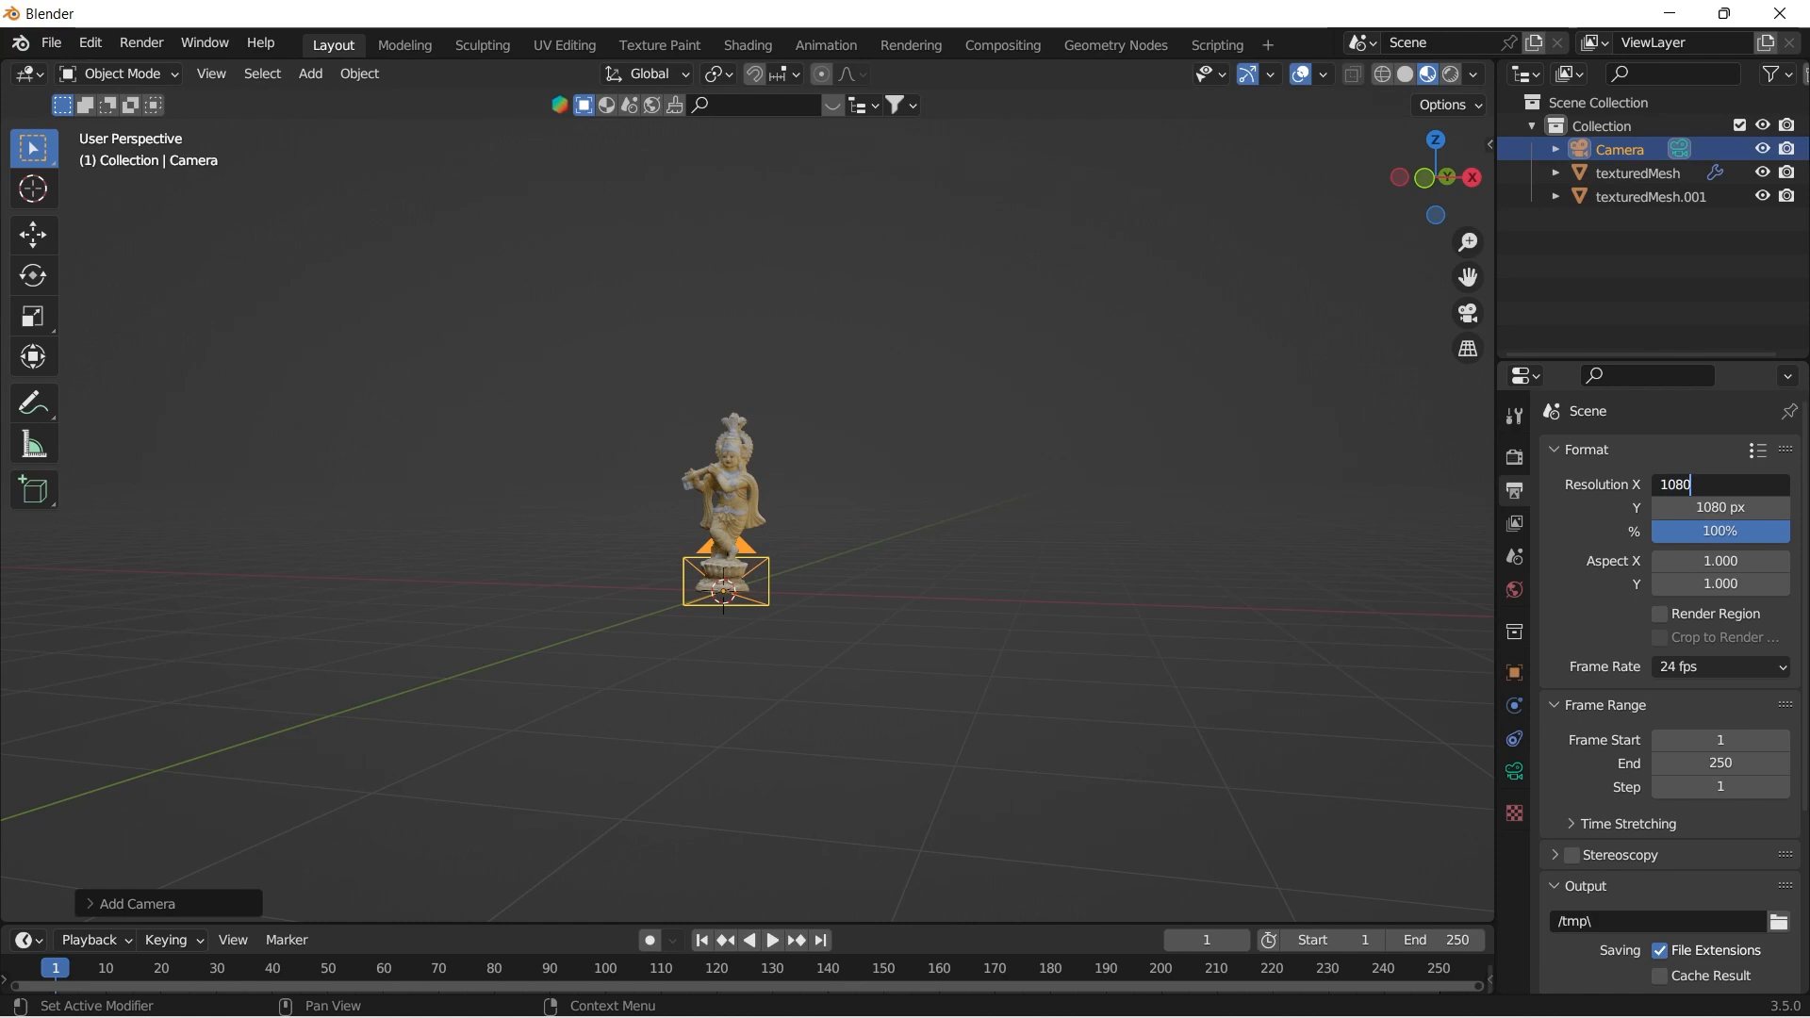
key(Escape)
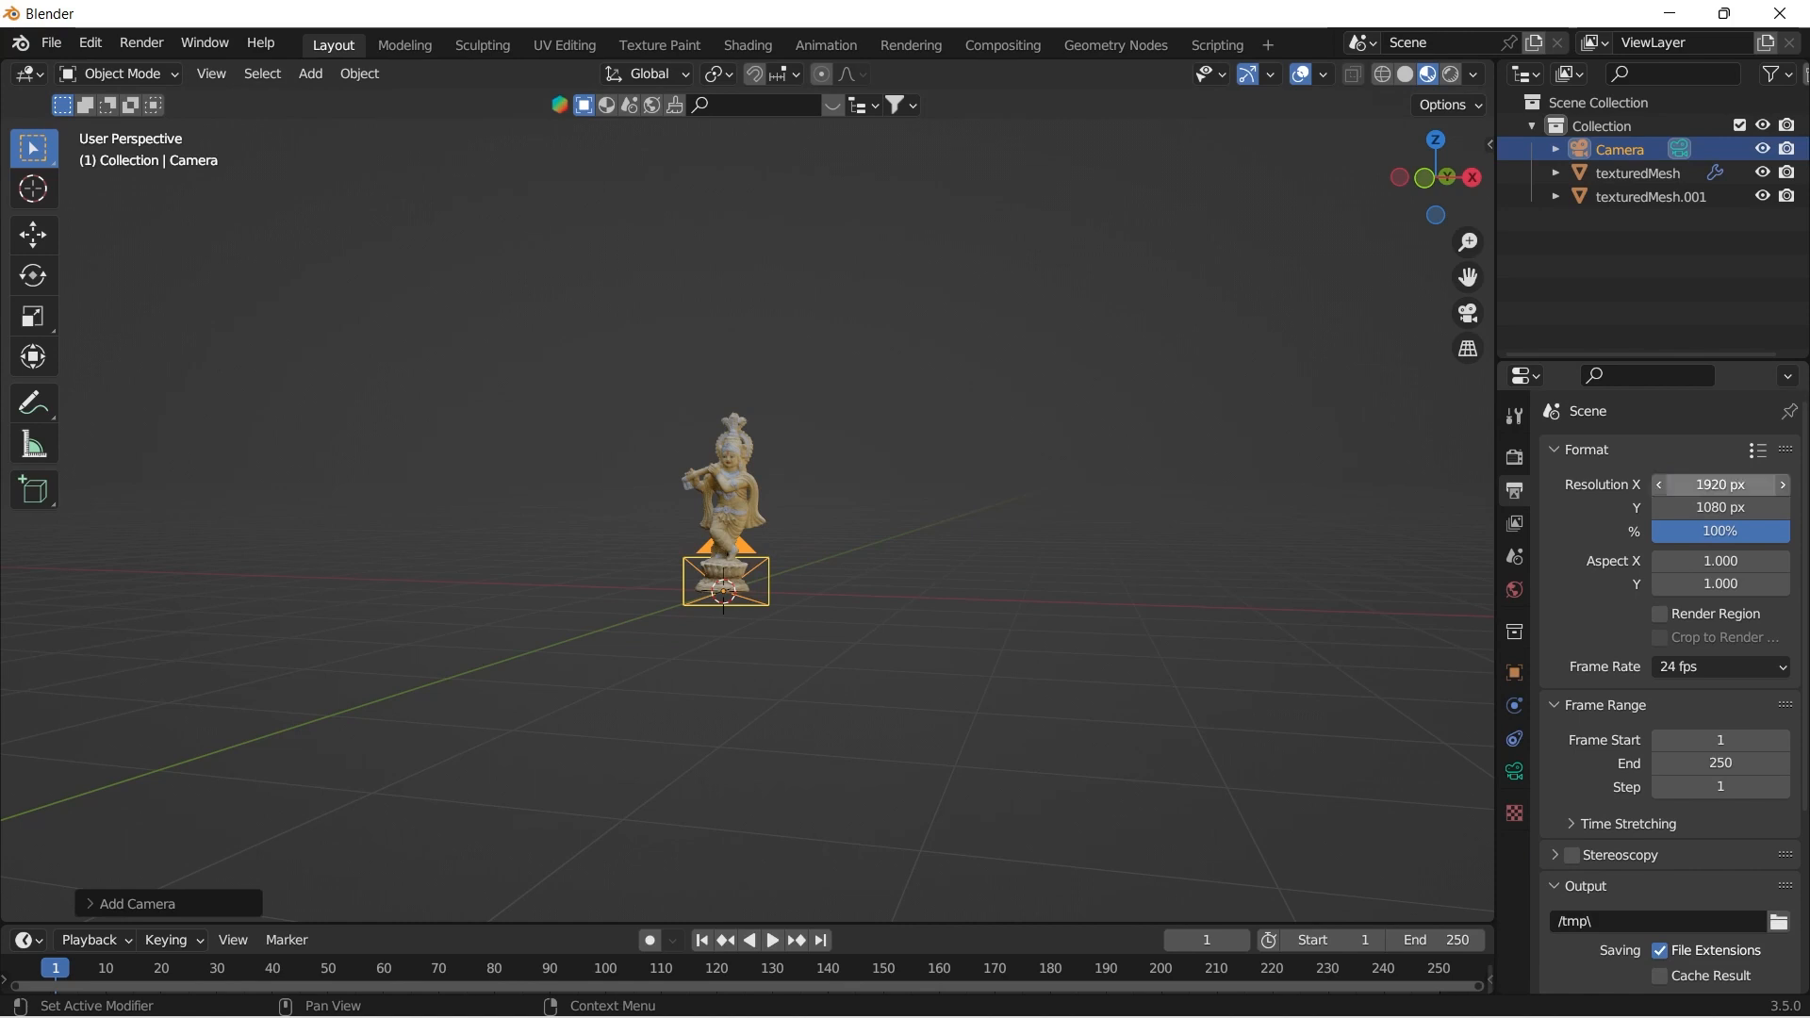
Frame the statue from slightly to one side and align the camera to this view.
scroll(736, 528, up, 2)
mouse_move(801, 585)
middle_down()
mouse_move(726, 586)
mouse_move(828, 593)
middle_up()
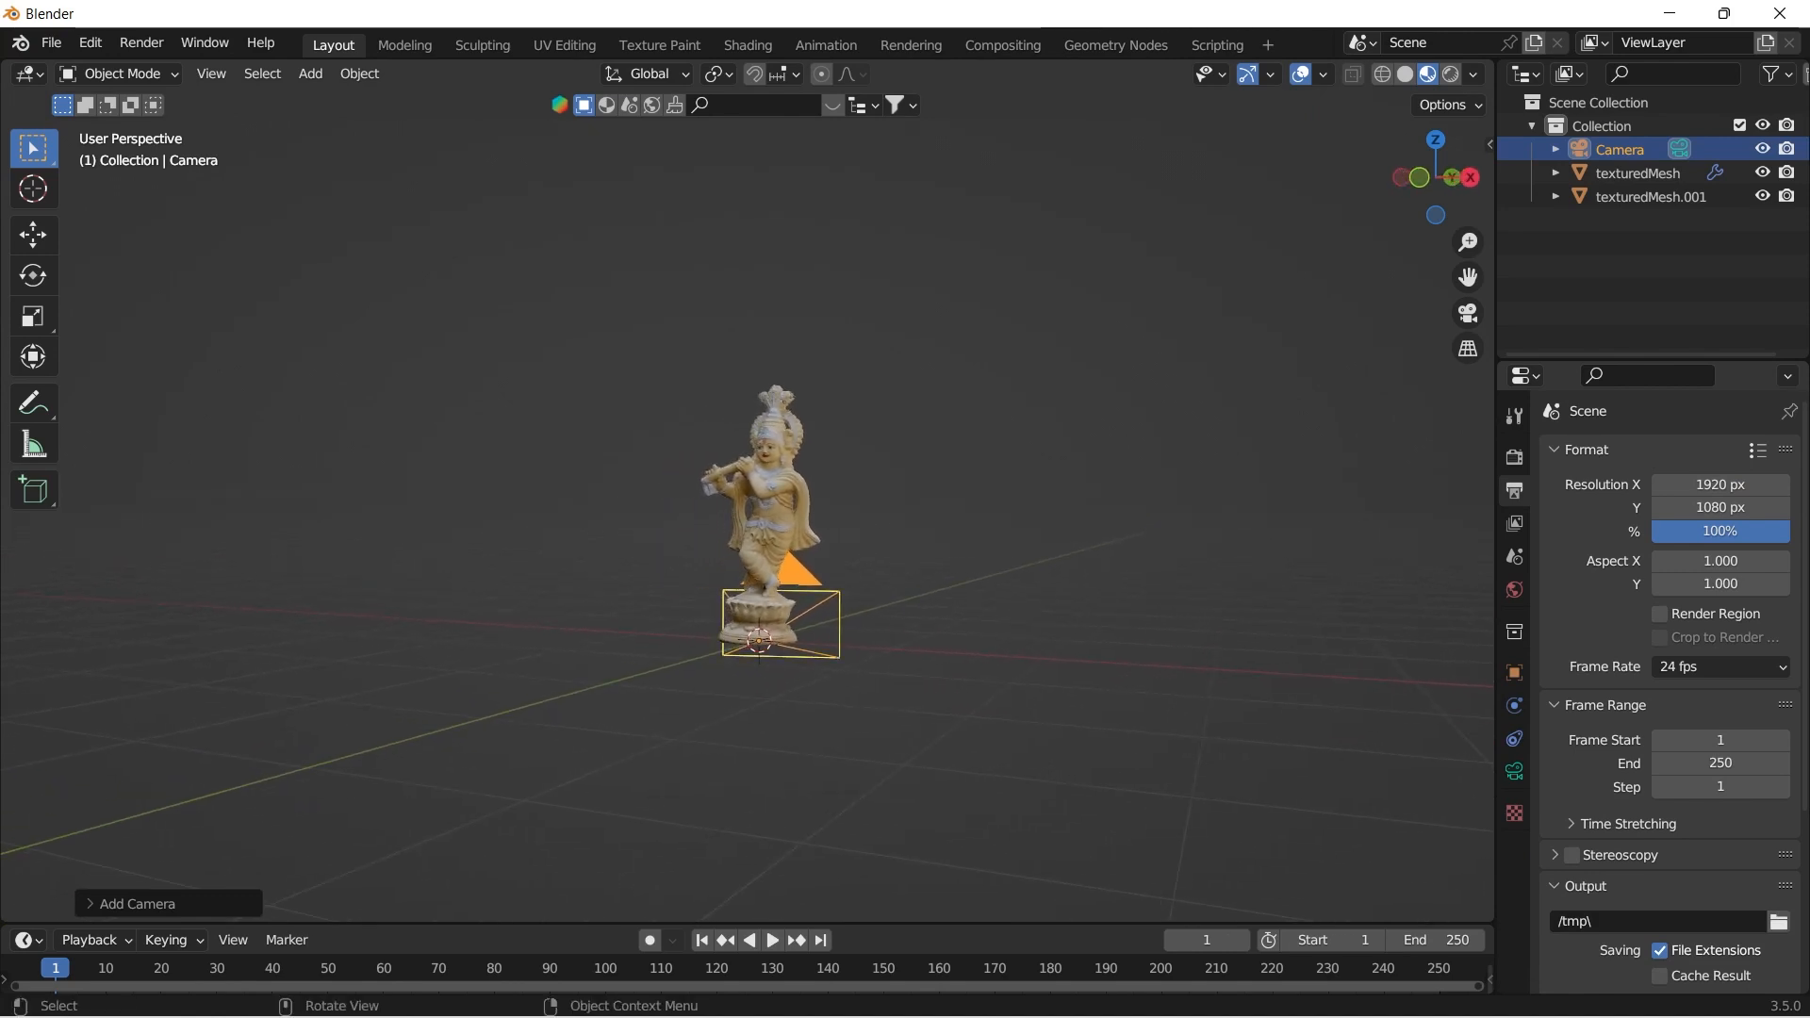
scroll(828, 593, up, 1)
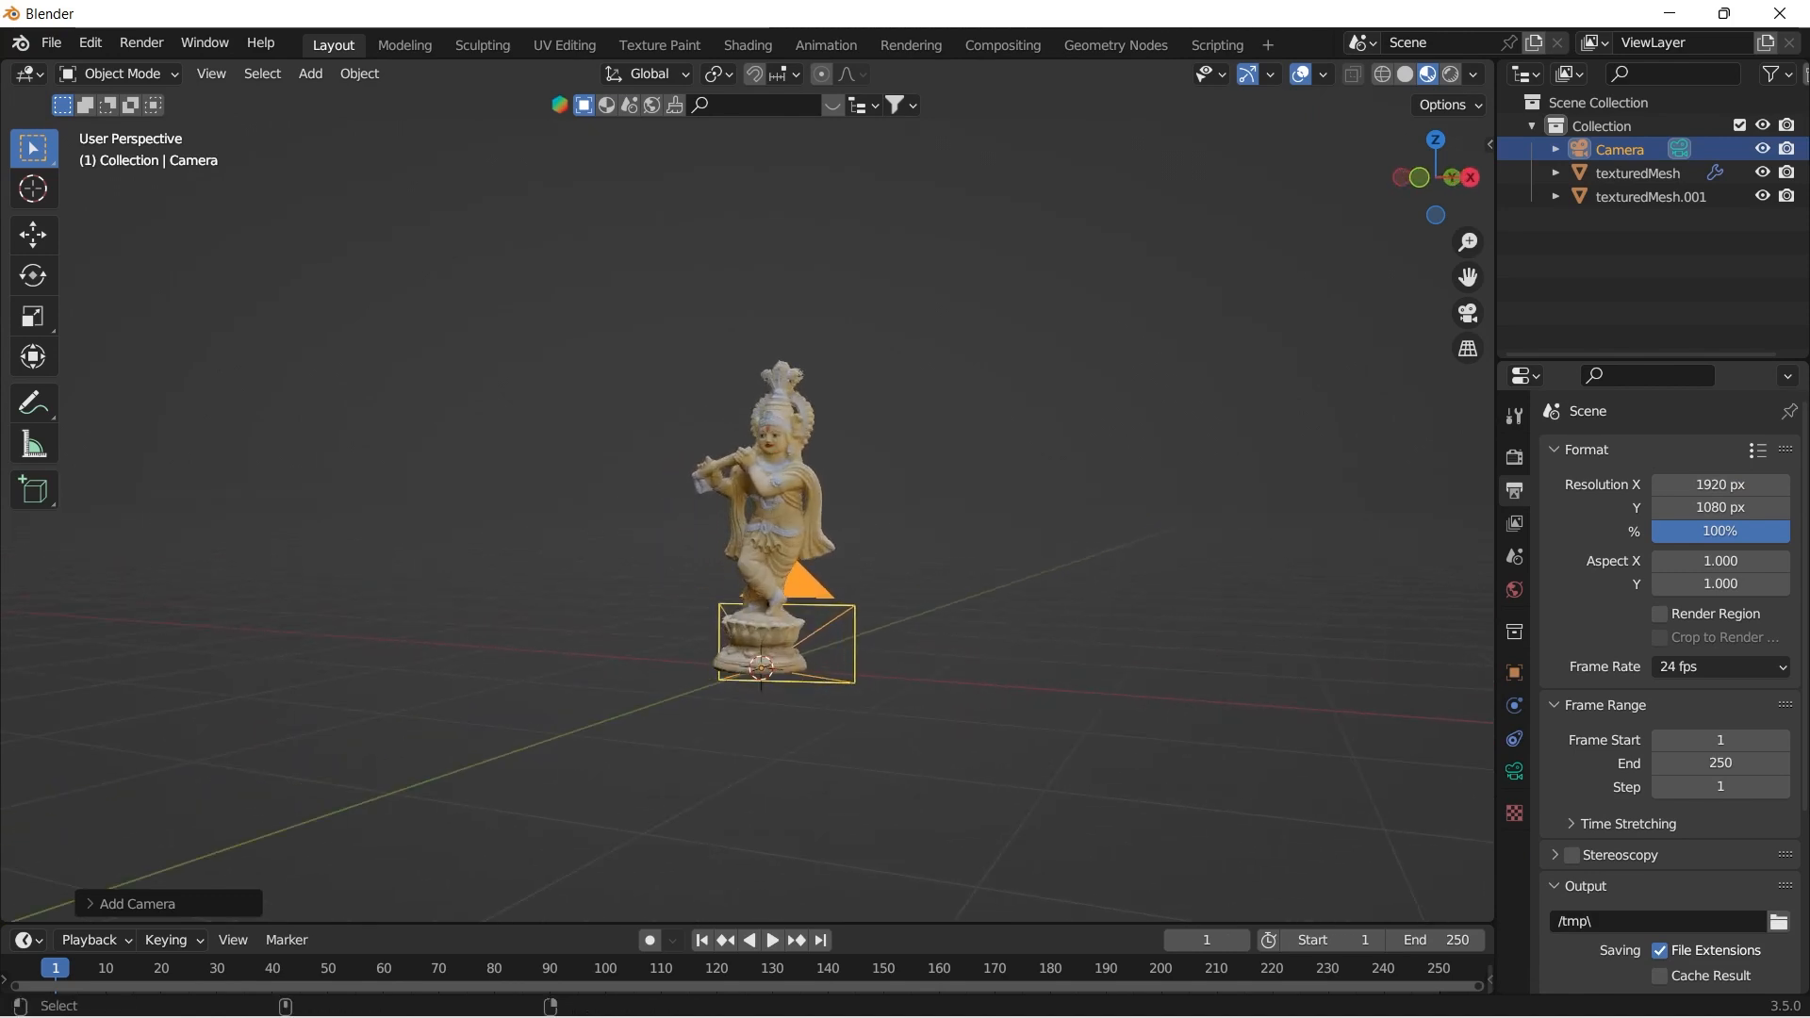
key(ctrl+alt+KP_0)
Centre the statue in the camera frame with Camera to View locked, and turn the lock off again.
key(n)
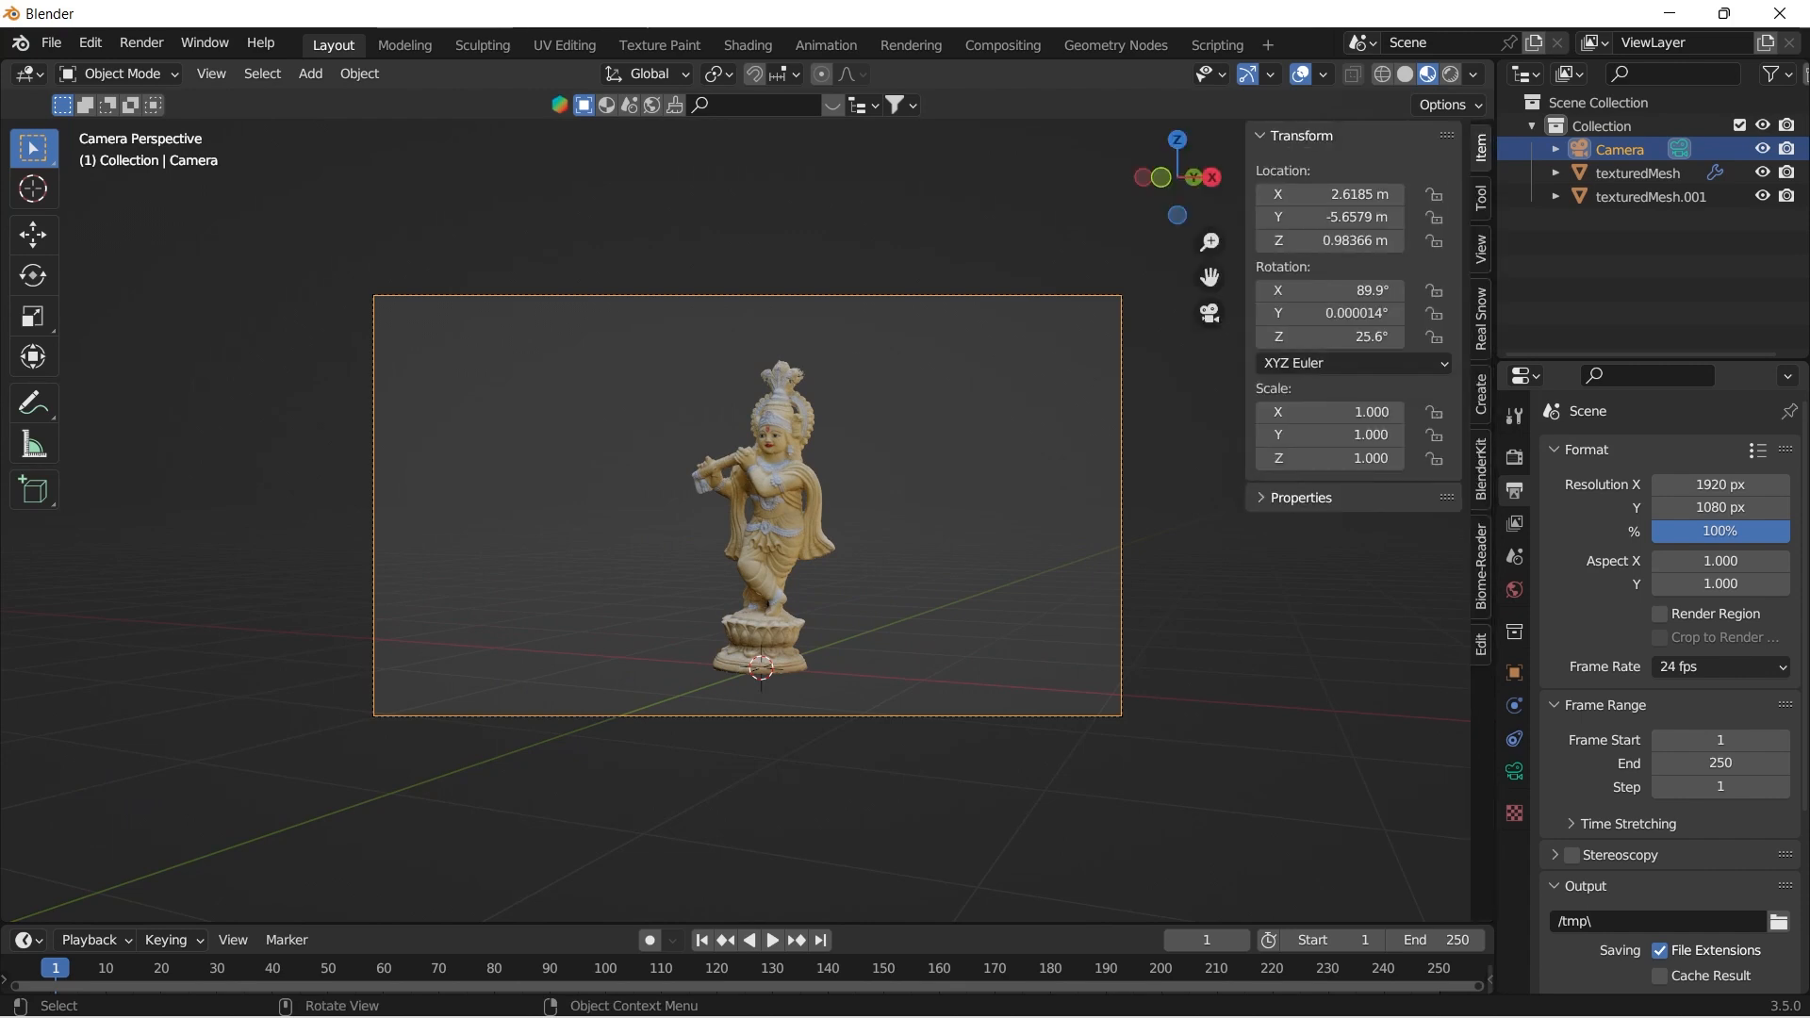
click(1481, 394)
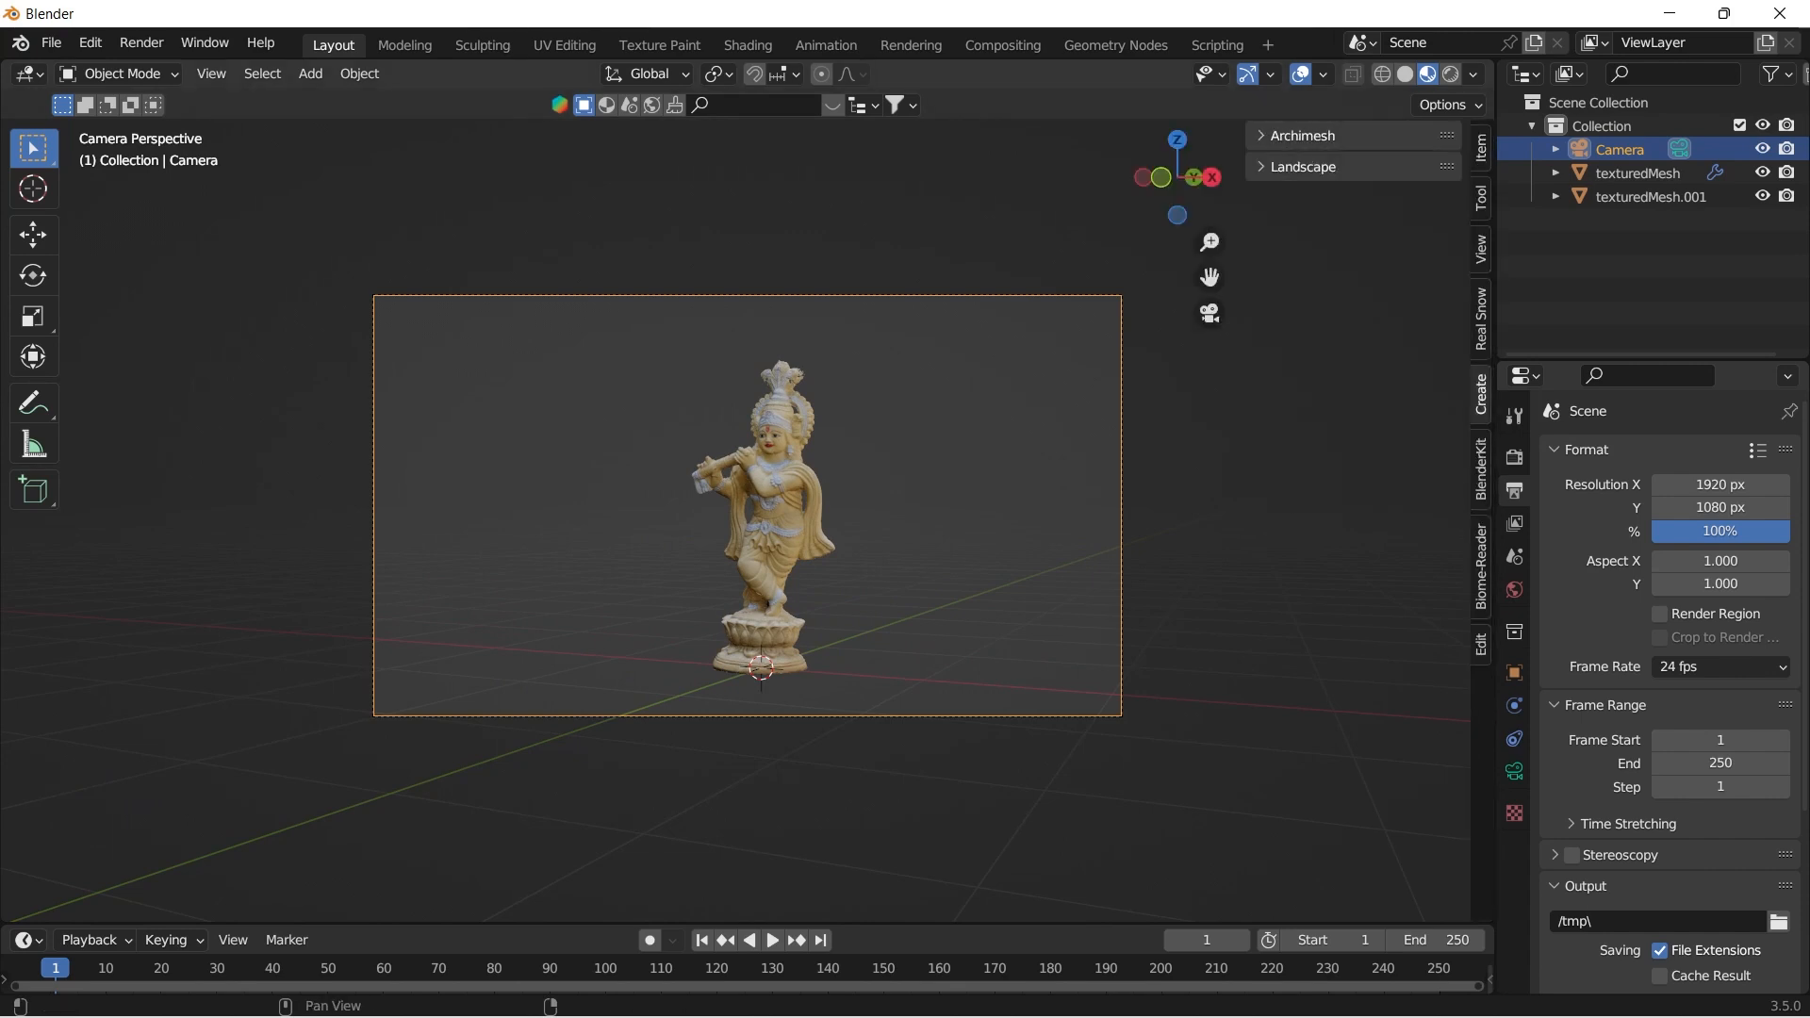
click(1481, 250)
click(1349, 427)
key(n)
shift+middle_drag(943, 509, 902, 539)
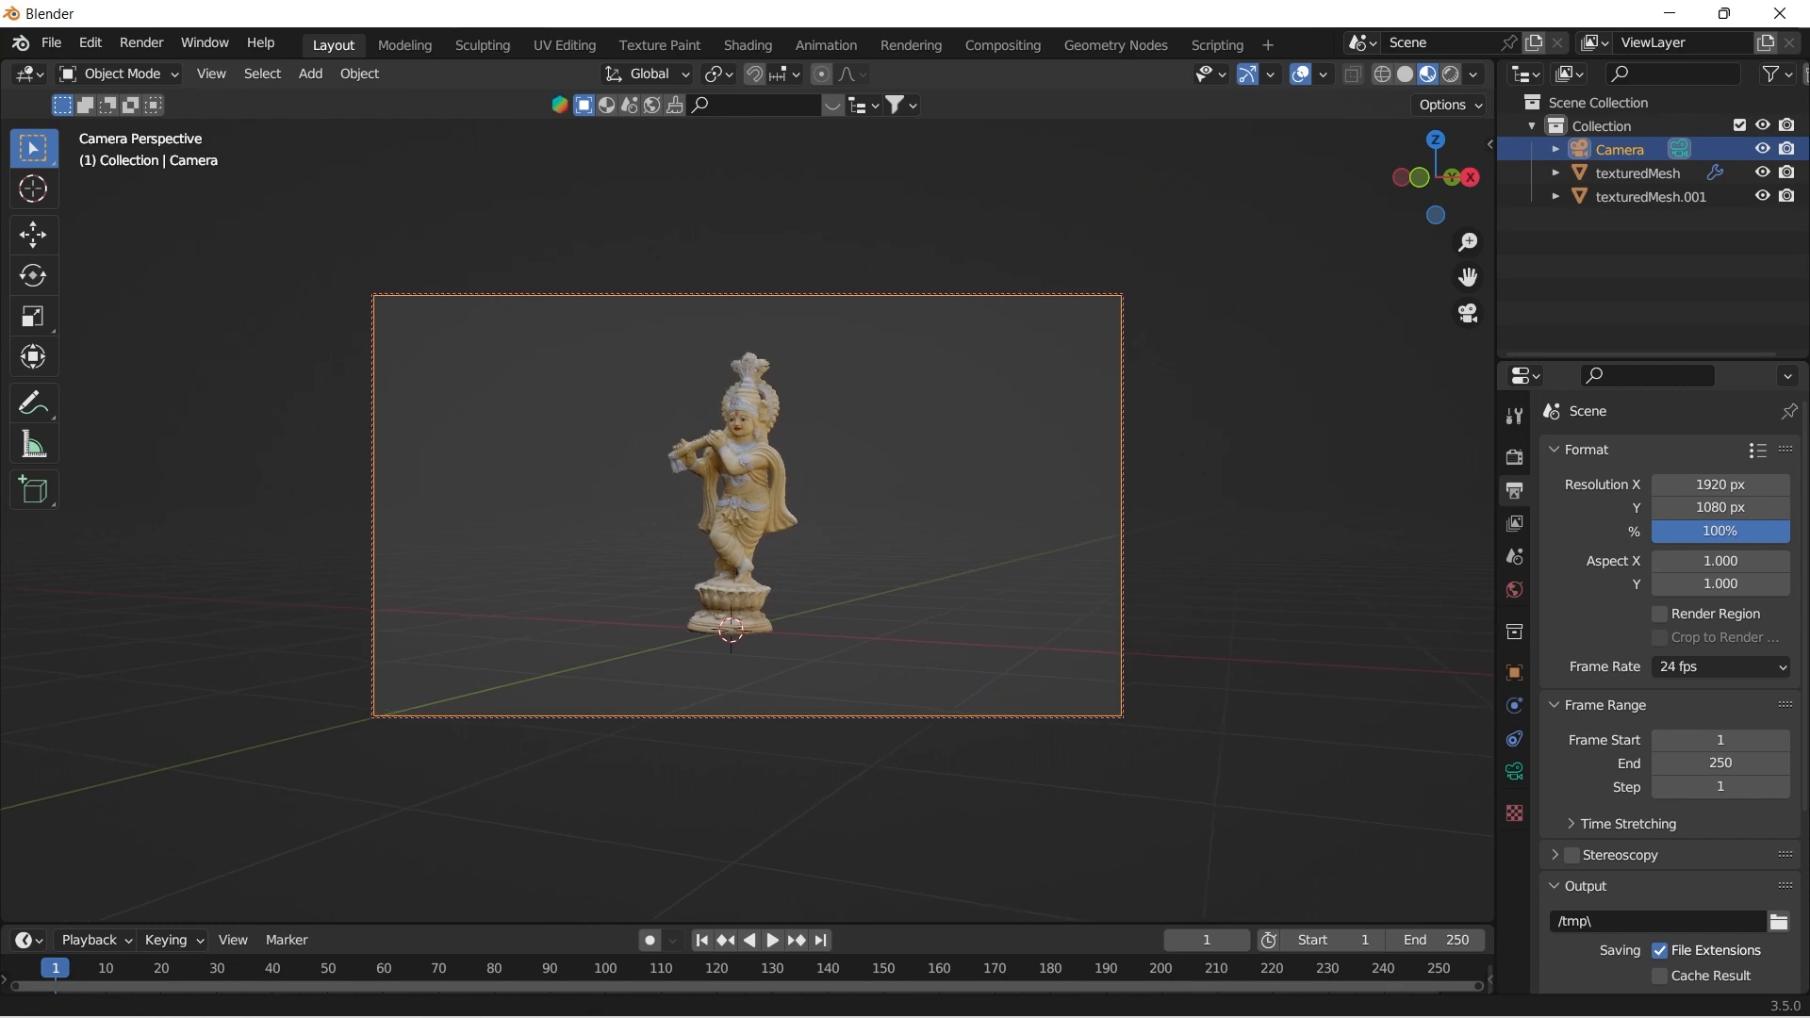
key(n)
click(1349, 428)
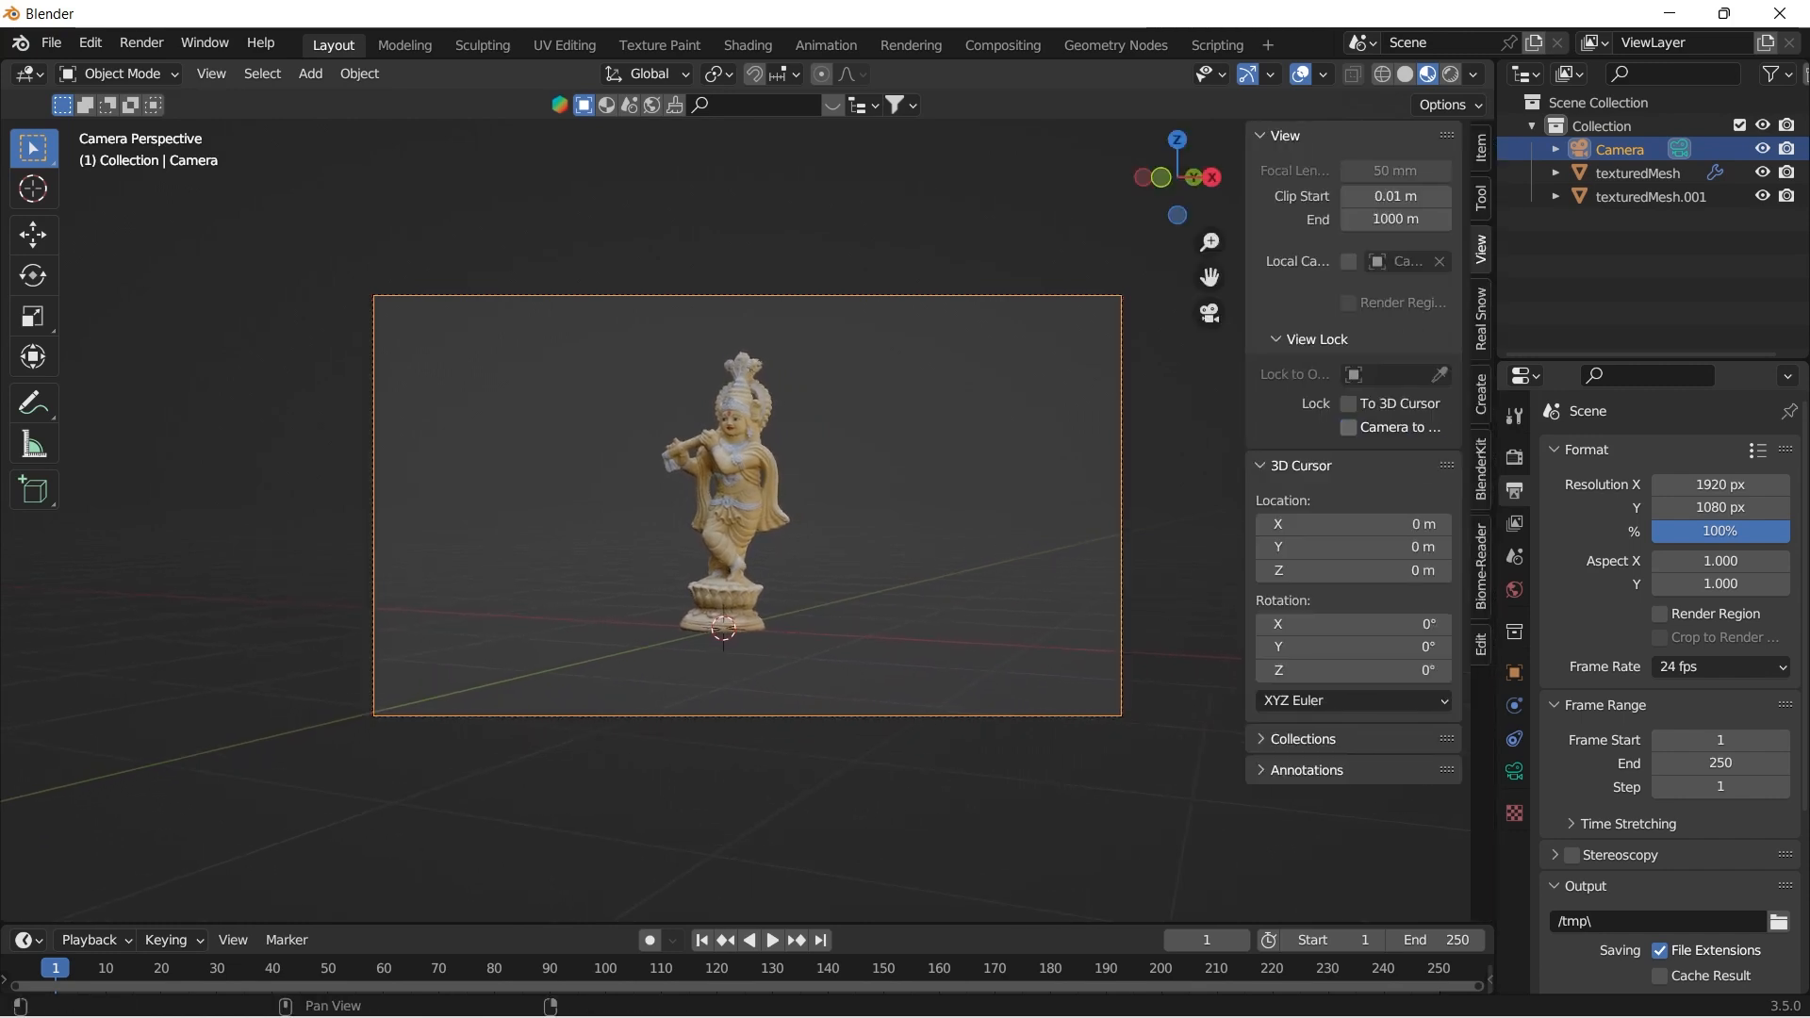
Set the world background color to black and deselect the camera.
click(1514, 590)
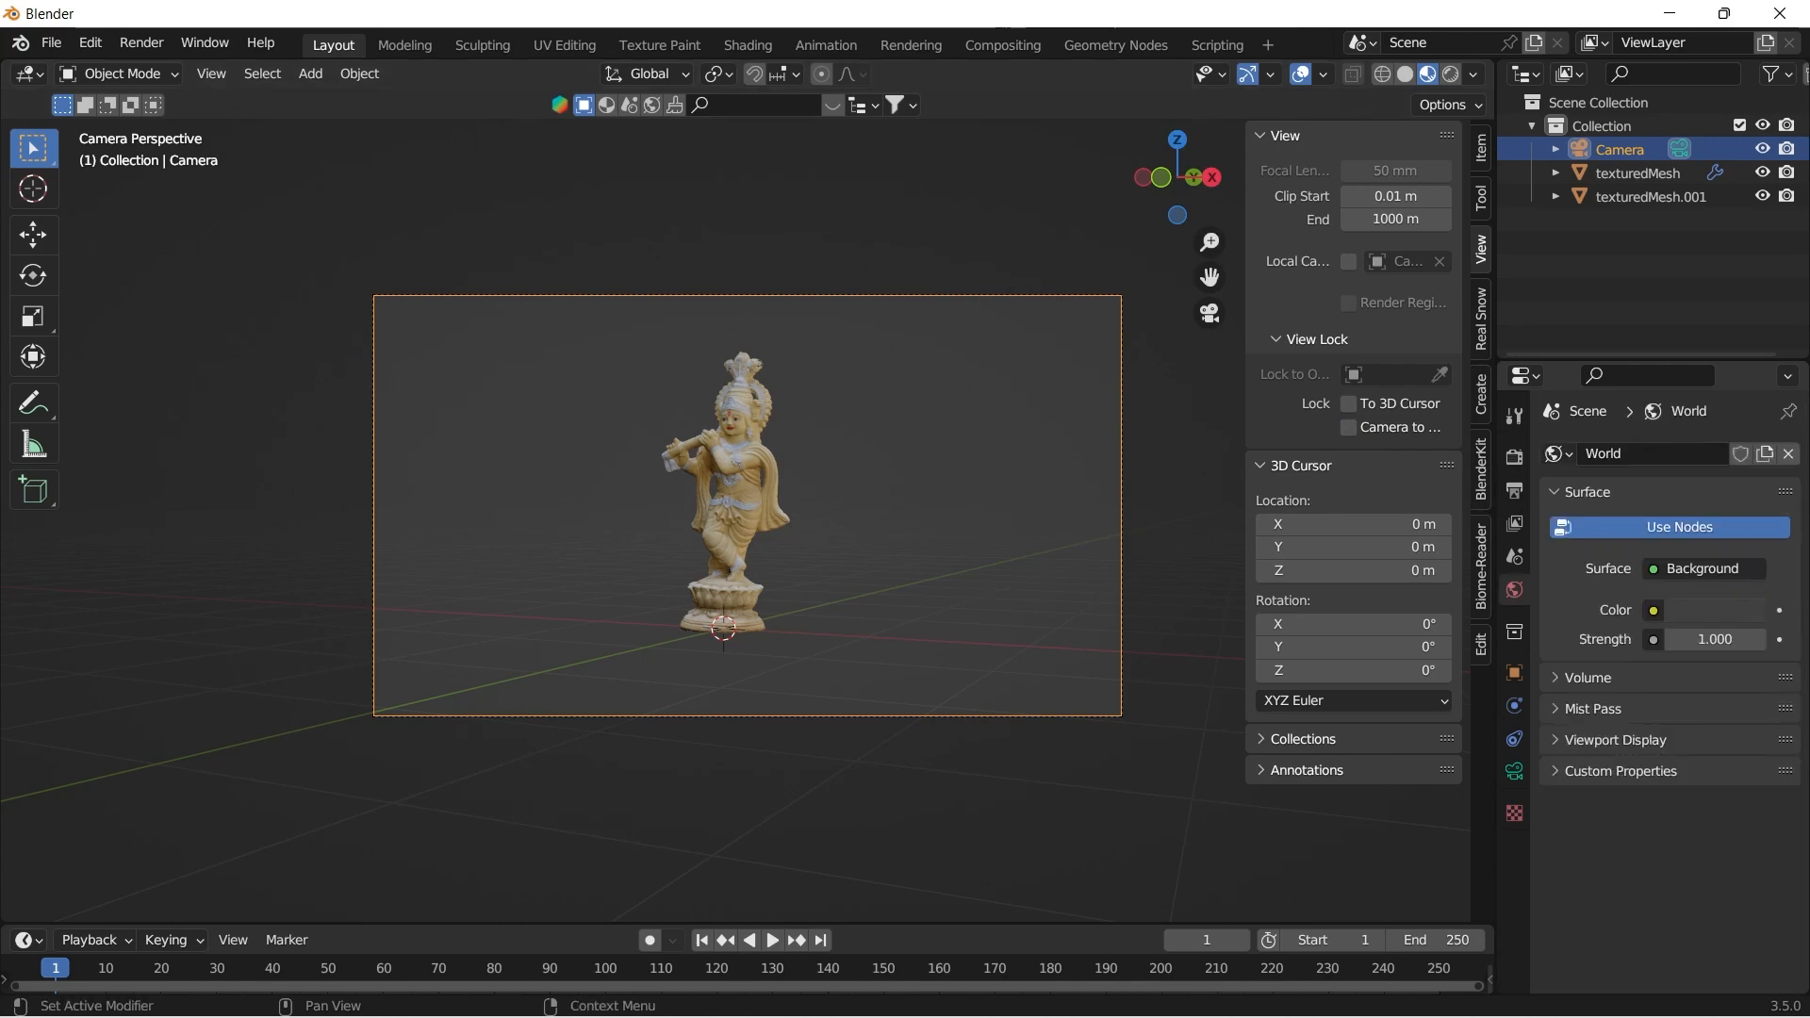
click(1715, 610)
drag(1749, 406, 1749, 451)
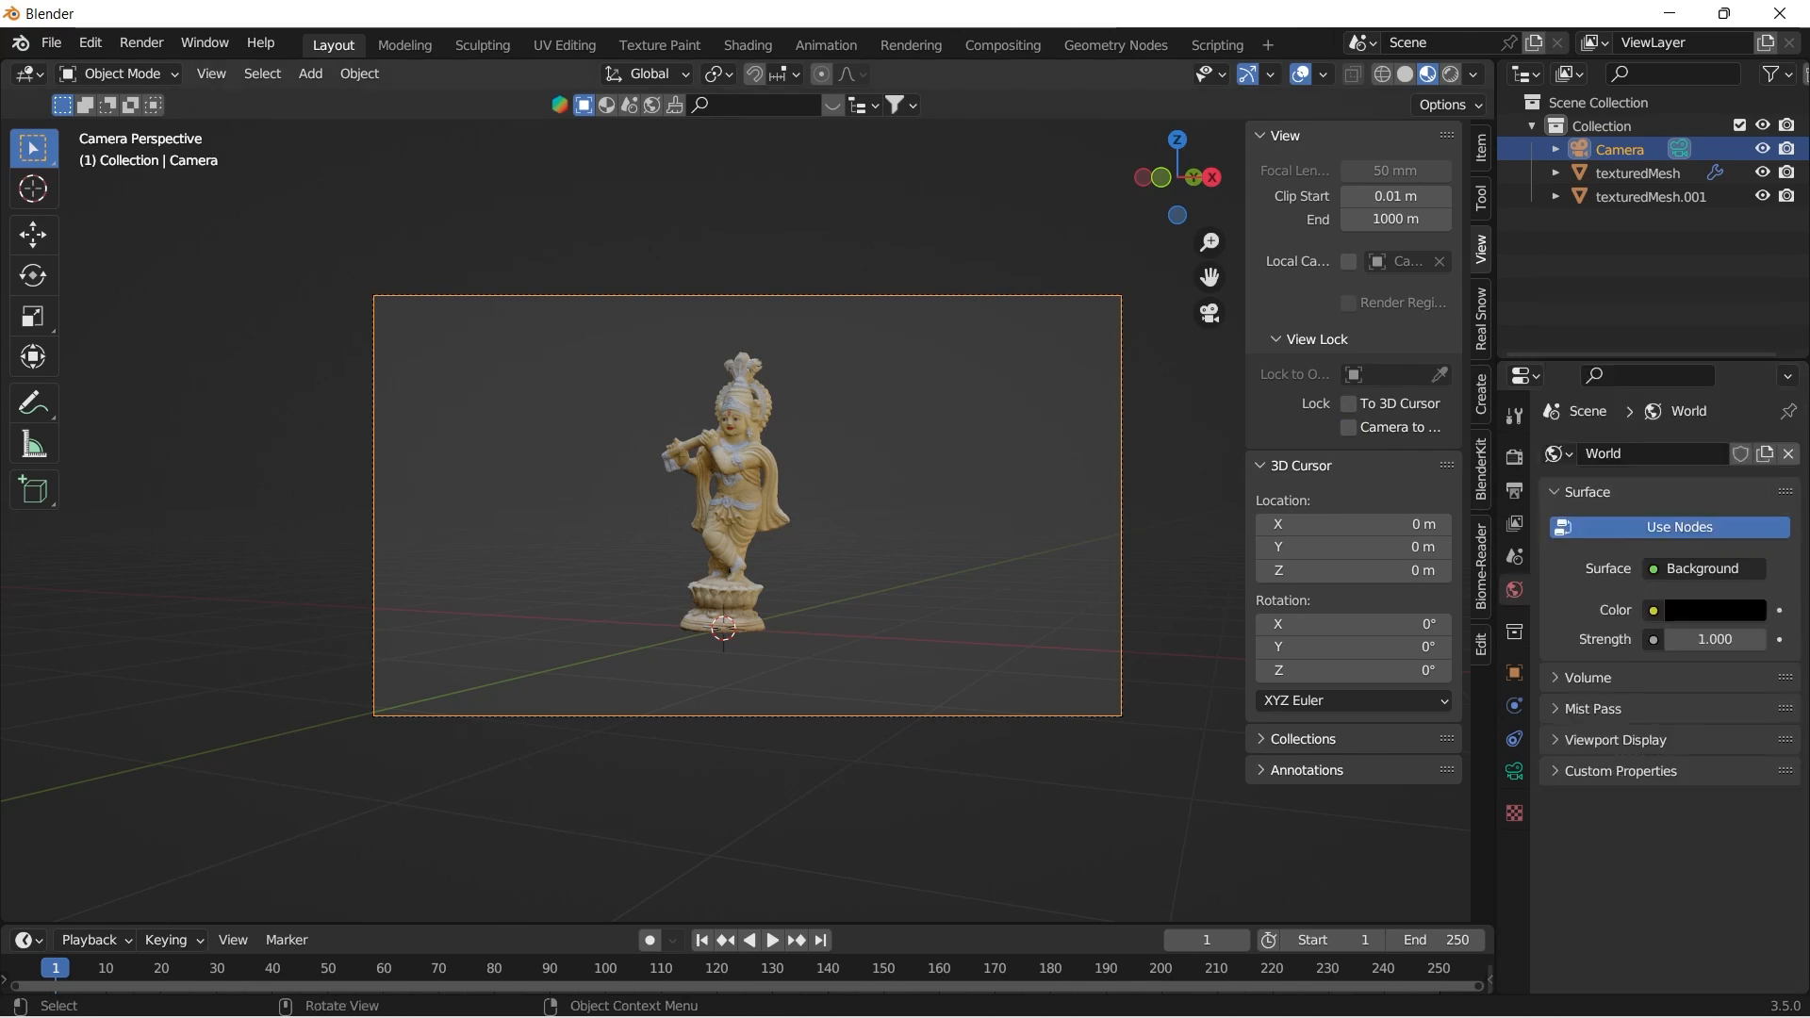
key(alt+a)
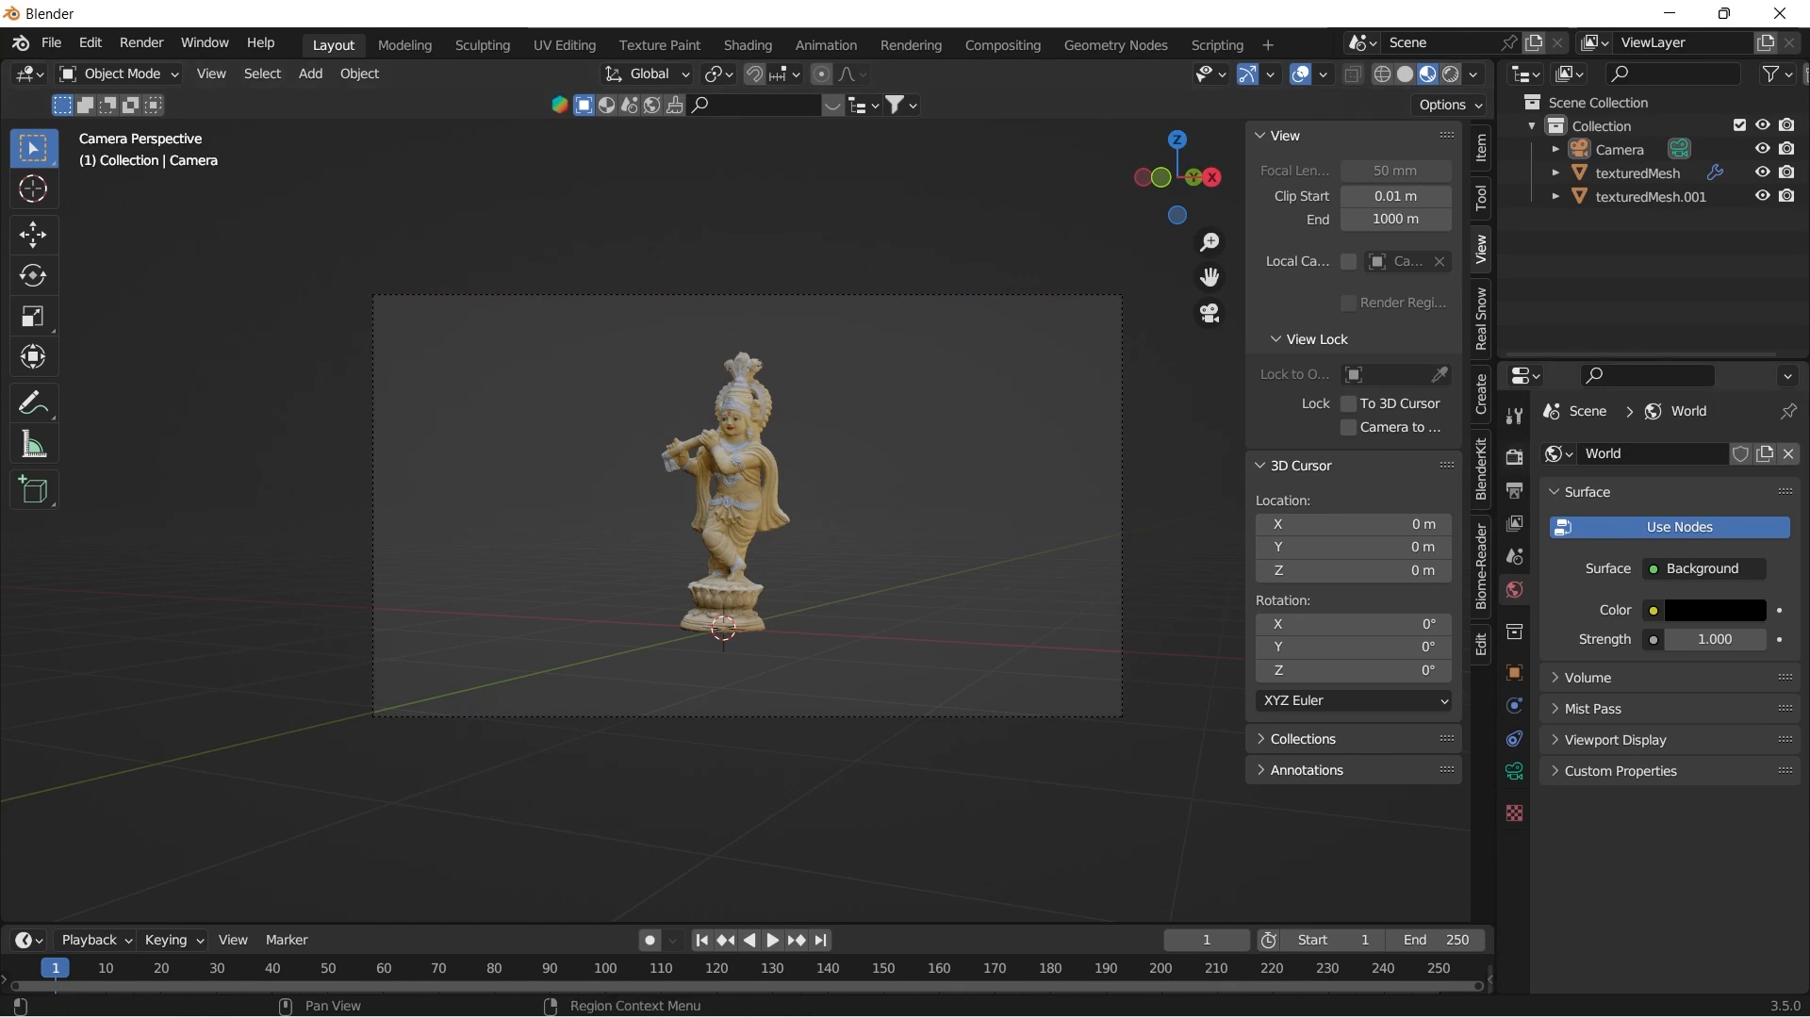
Switch the render engine to Cycles.
click(1514, 457)
click(1721, 454)
click(1687, 530)
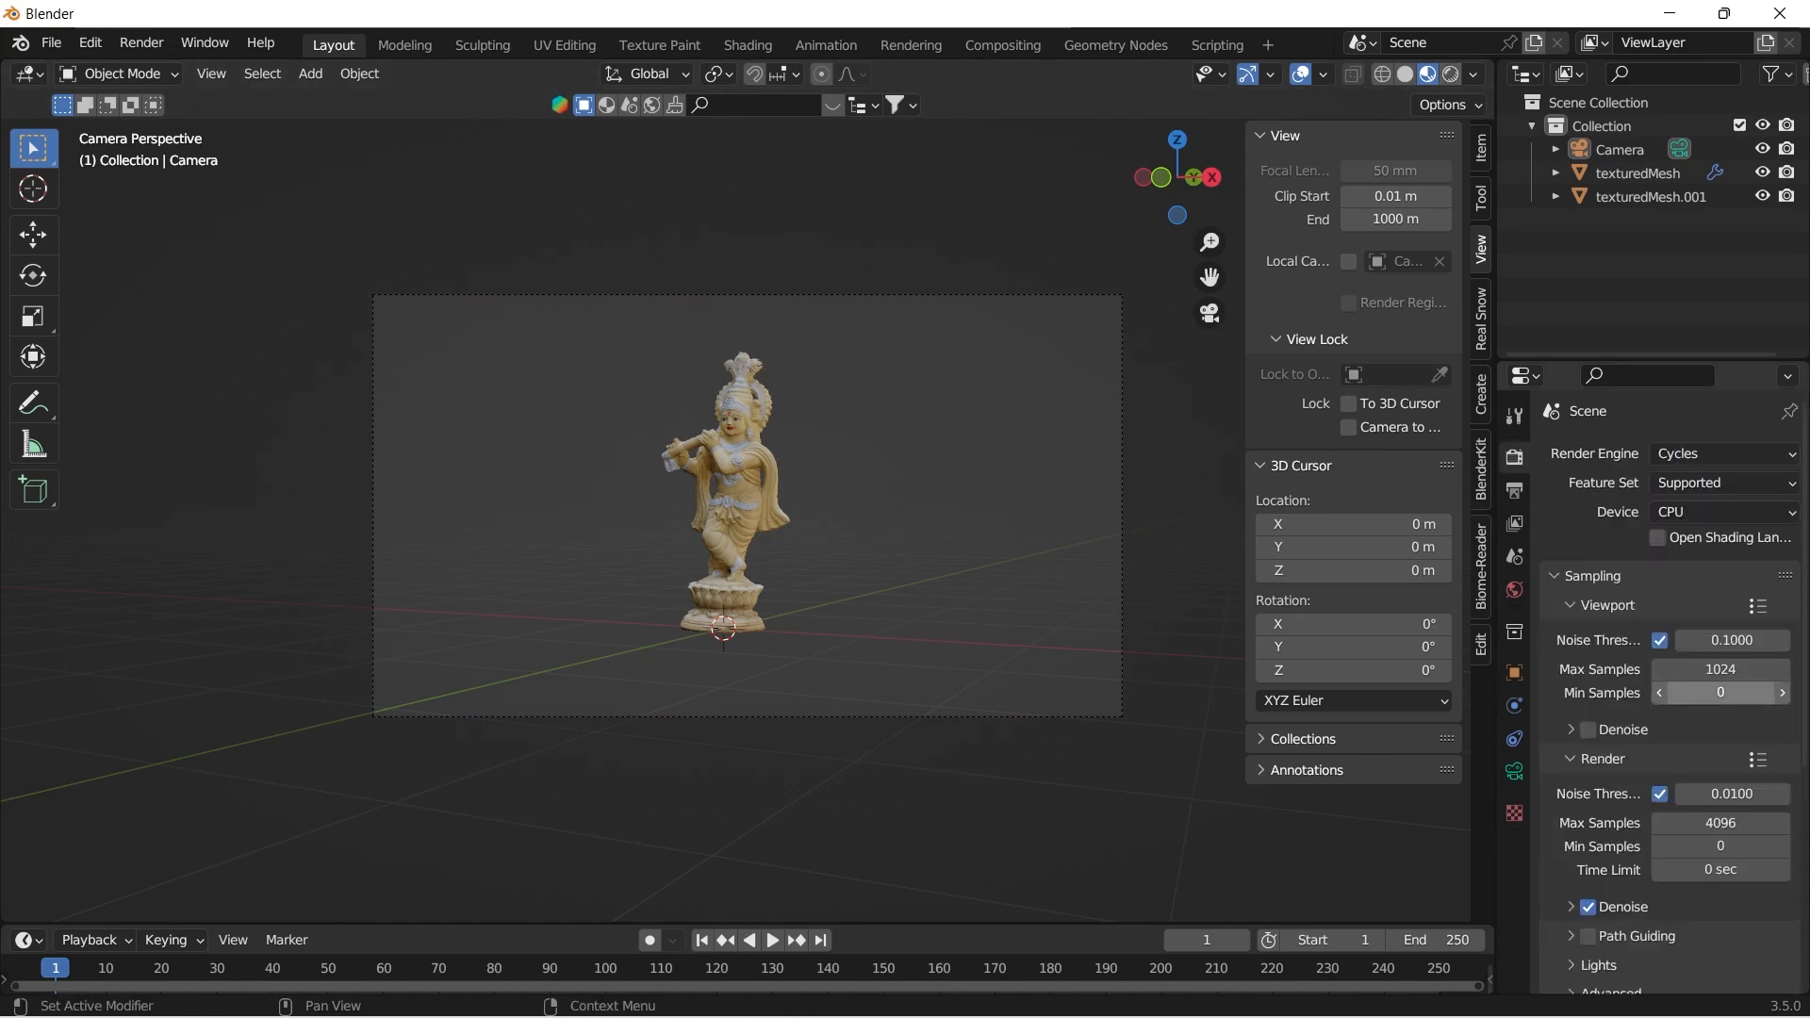
Set the maximum samples to 10 for the viewport and 64 for the render.
key(Return)
double_click(1721, 823)
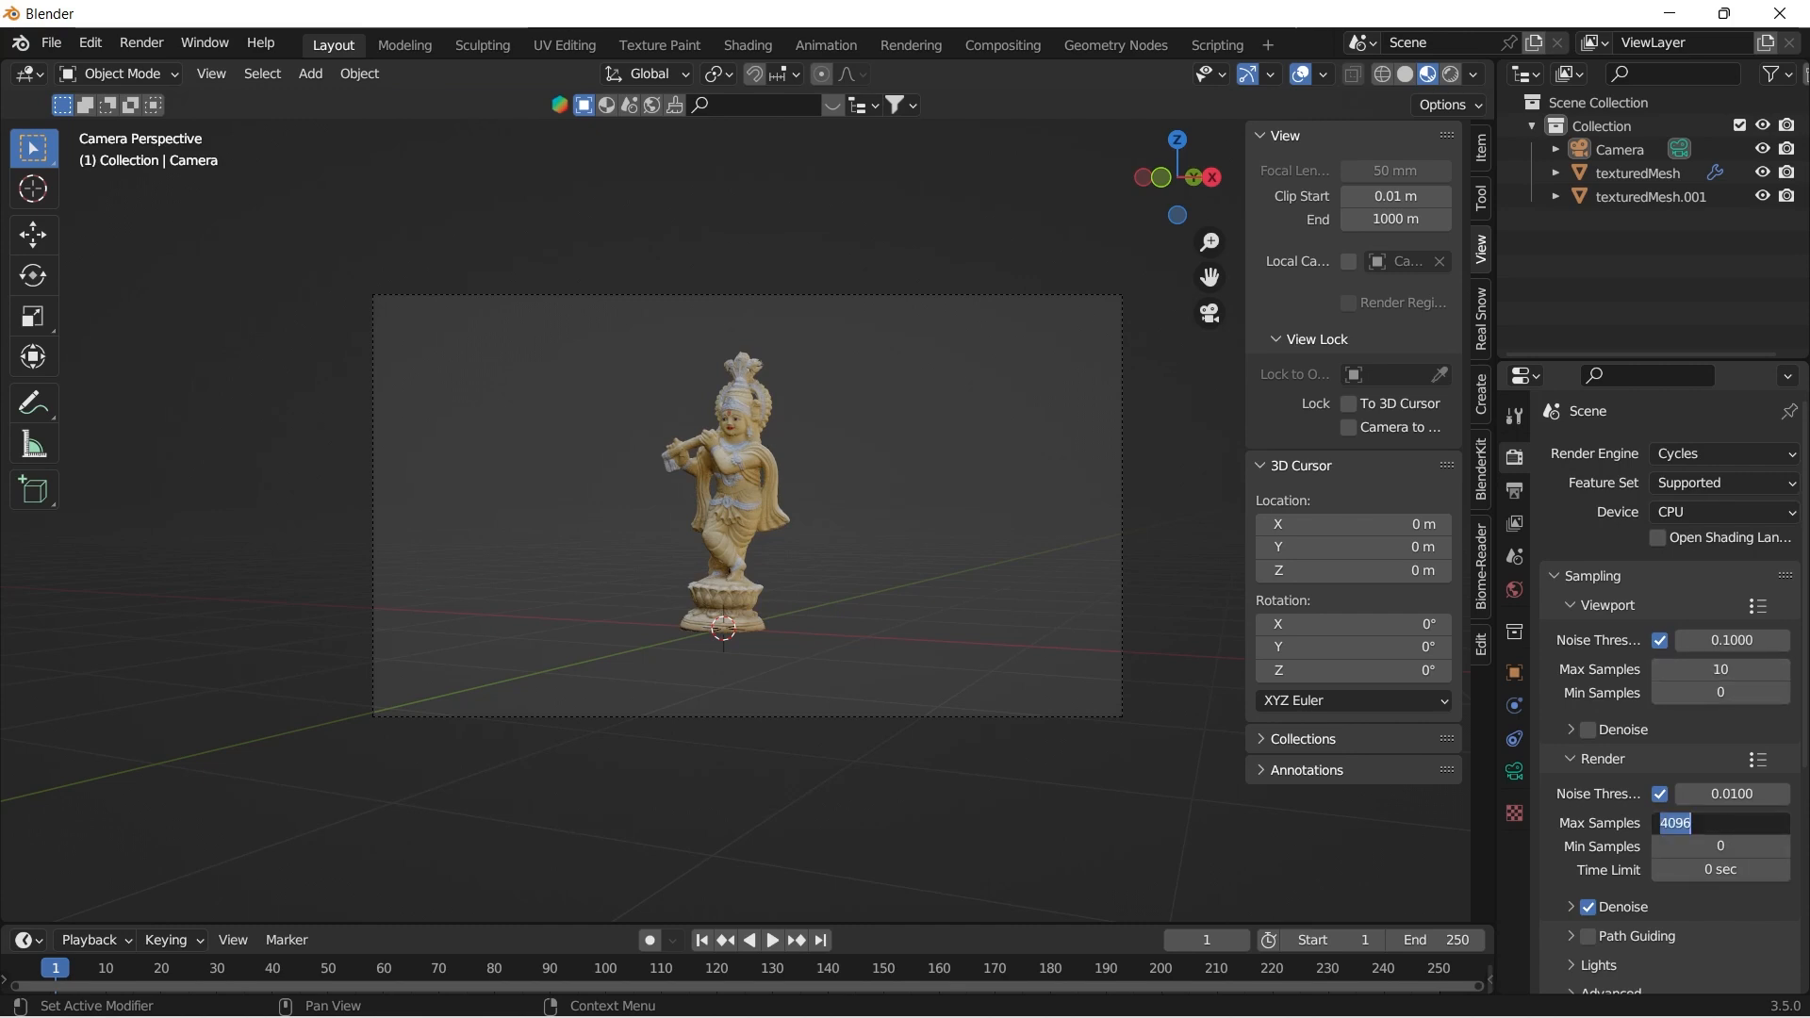
key(Return)
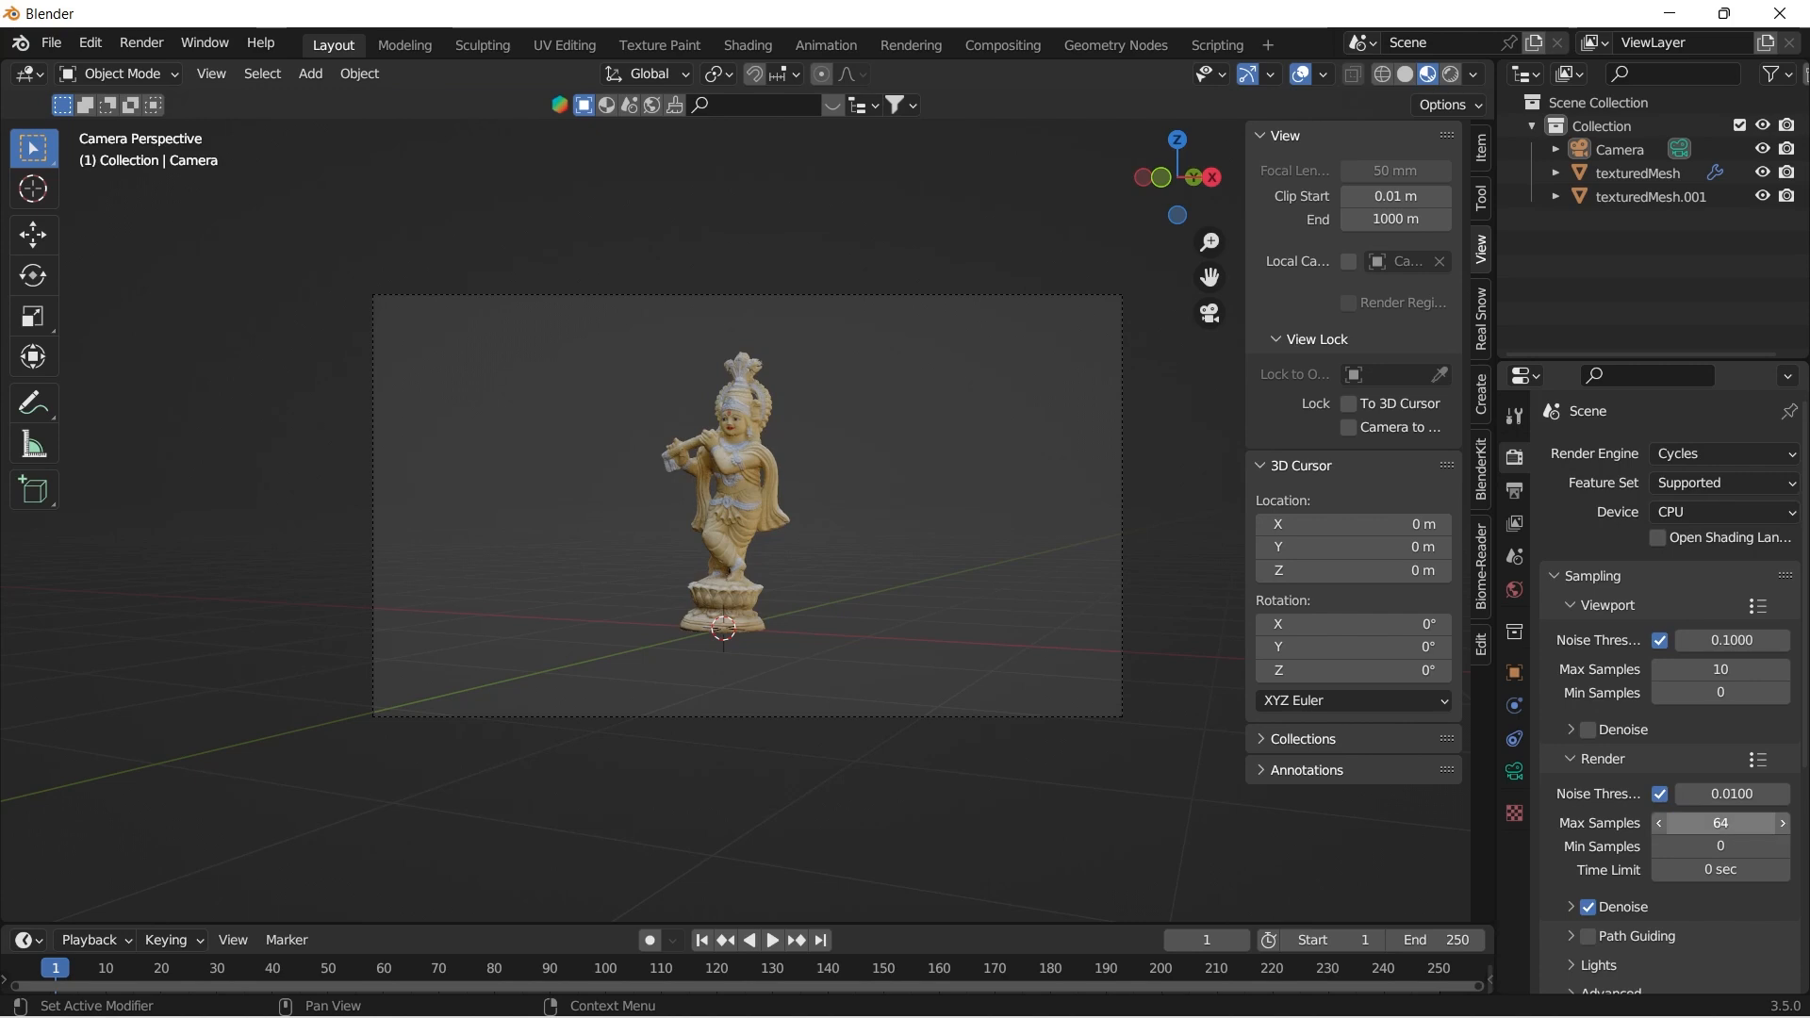
scroll(1669, 660, down, 7)
scroll(1669, 660, up, 7)
Hide the sidebar, show the viewport in rendered shading, and add a point light at the statue's base.
key(n)
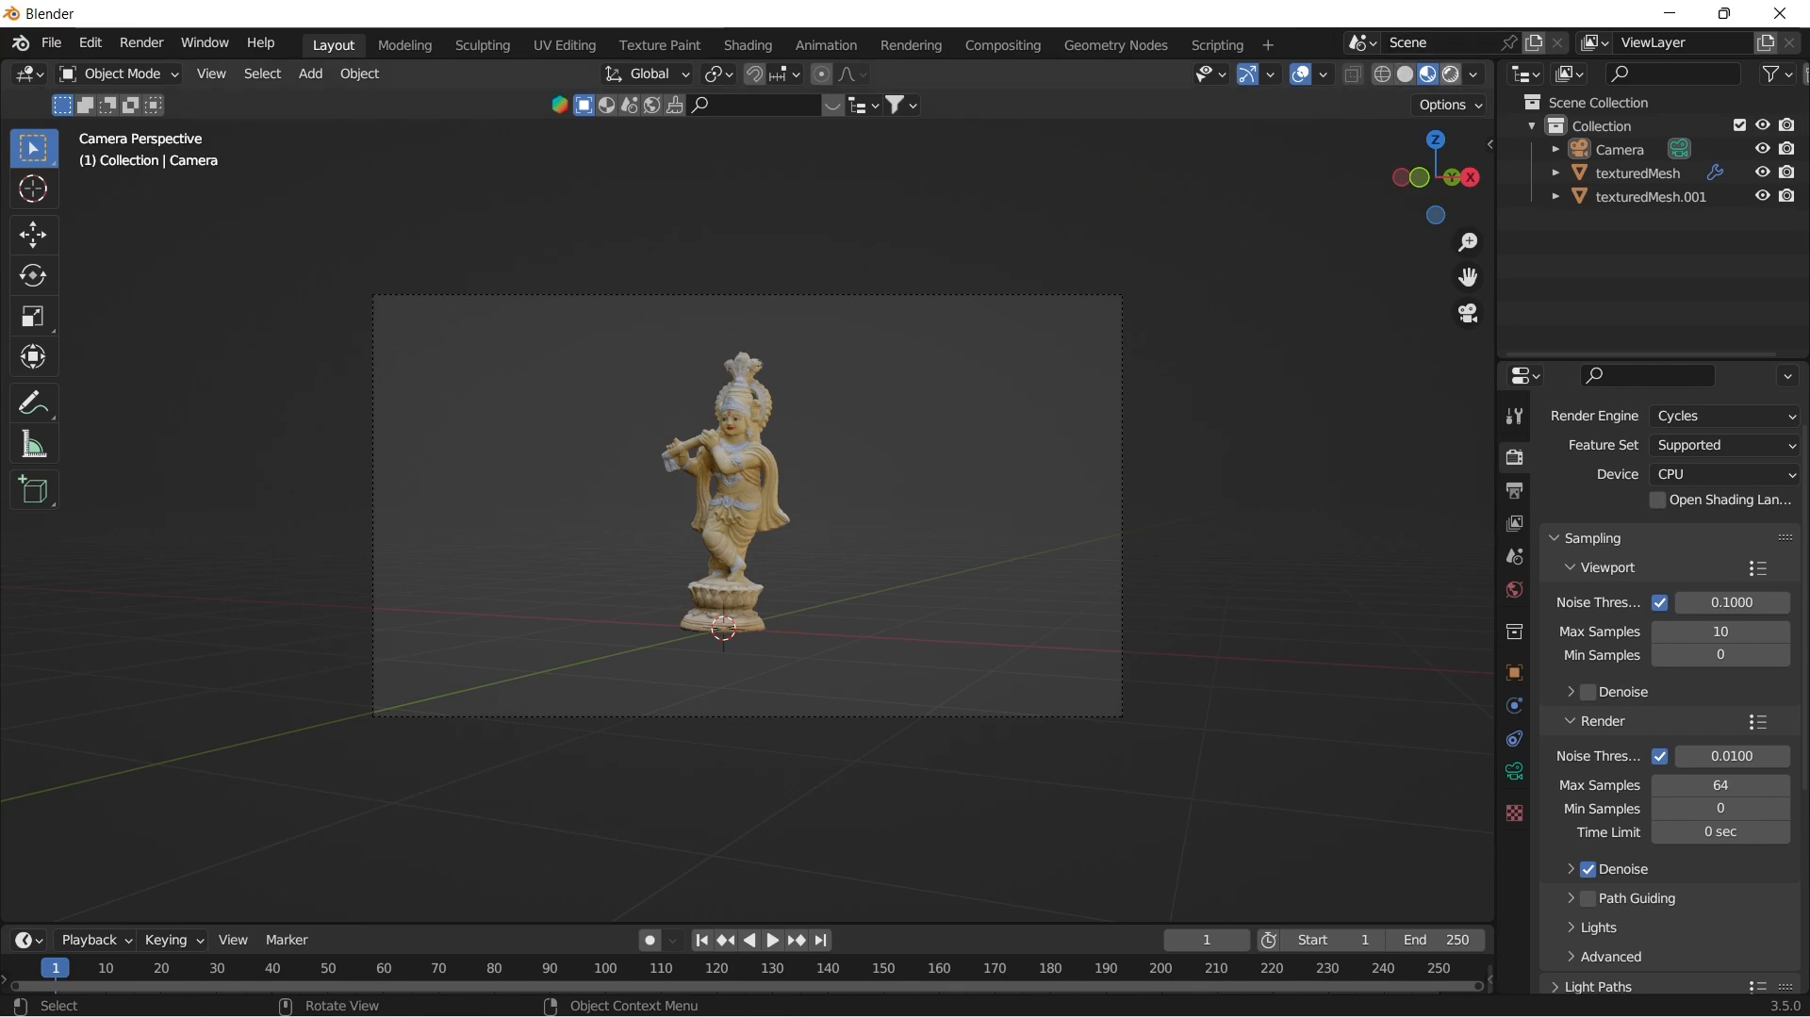
click(1450, 74)
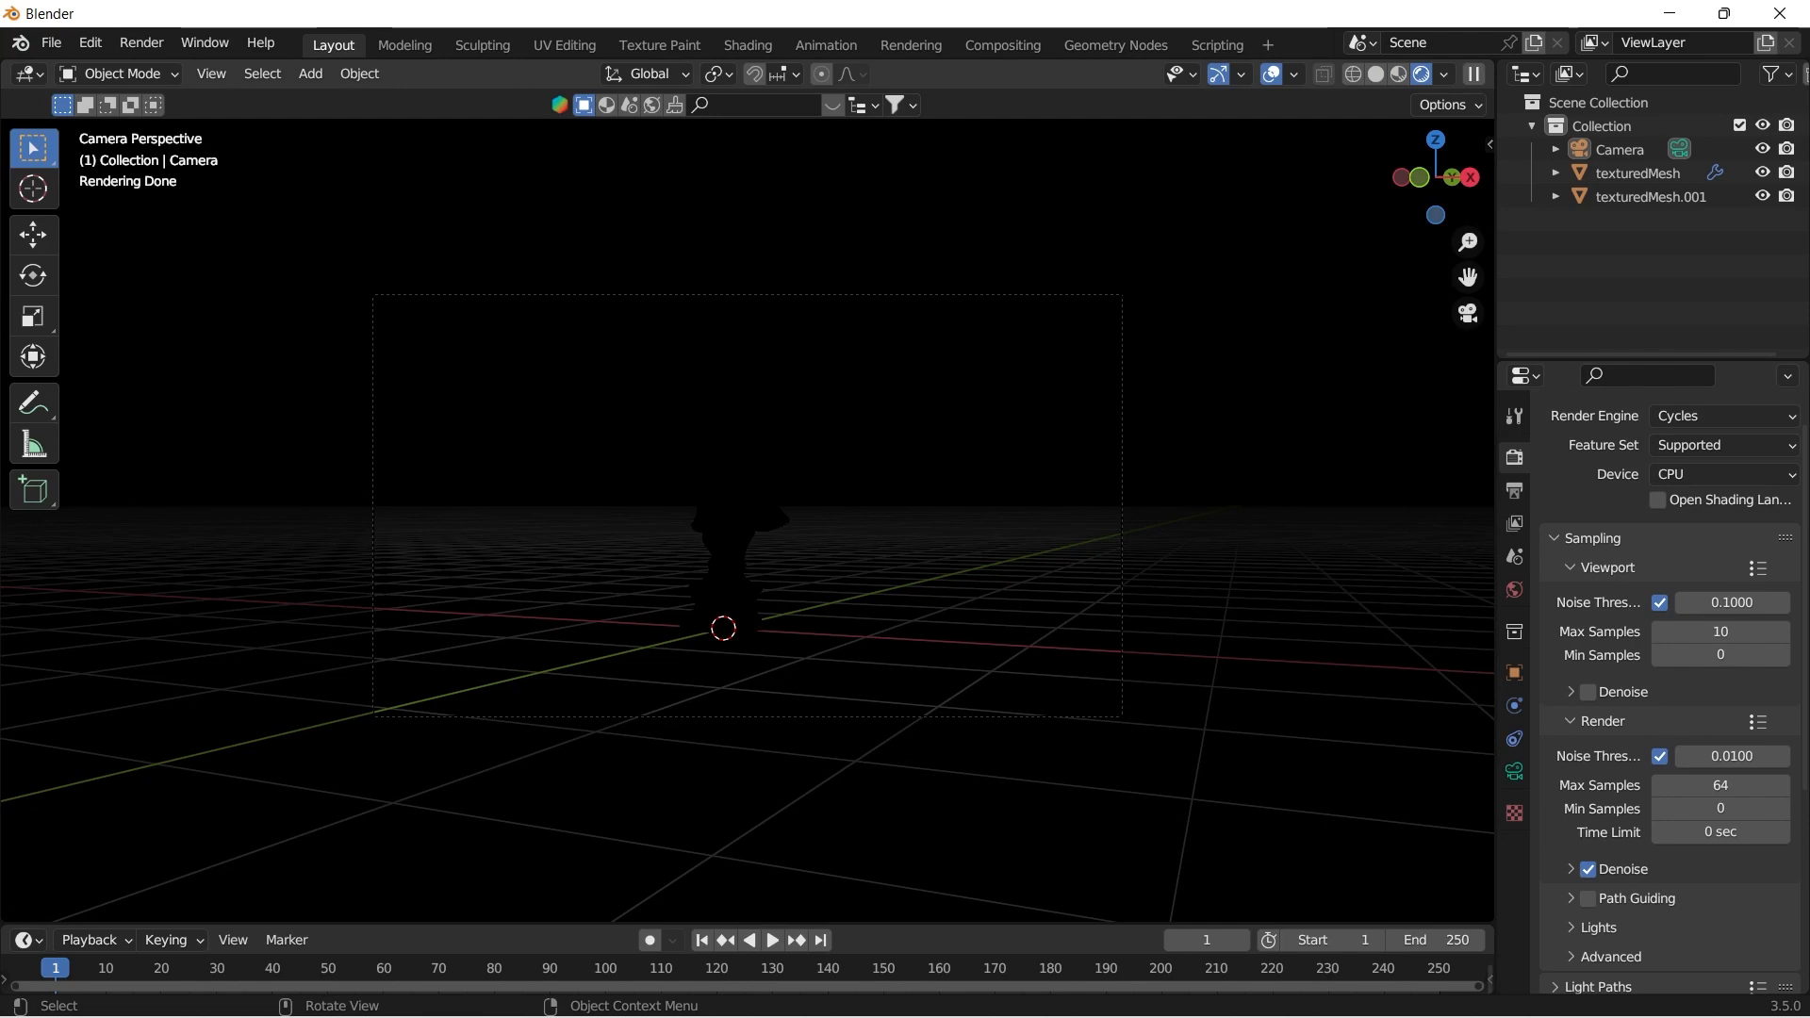
key(shift+a)
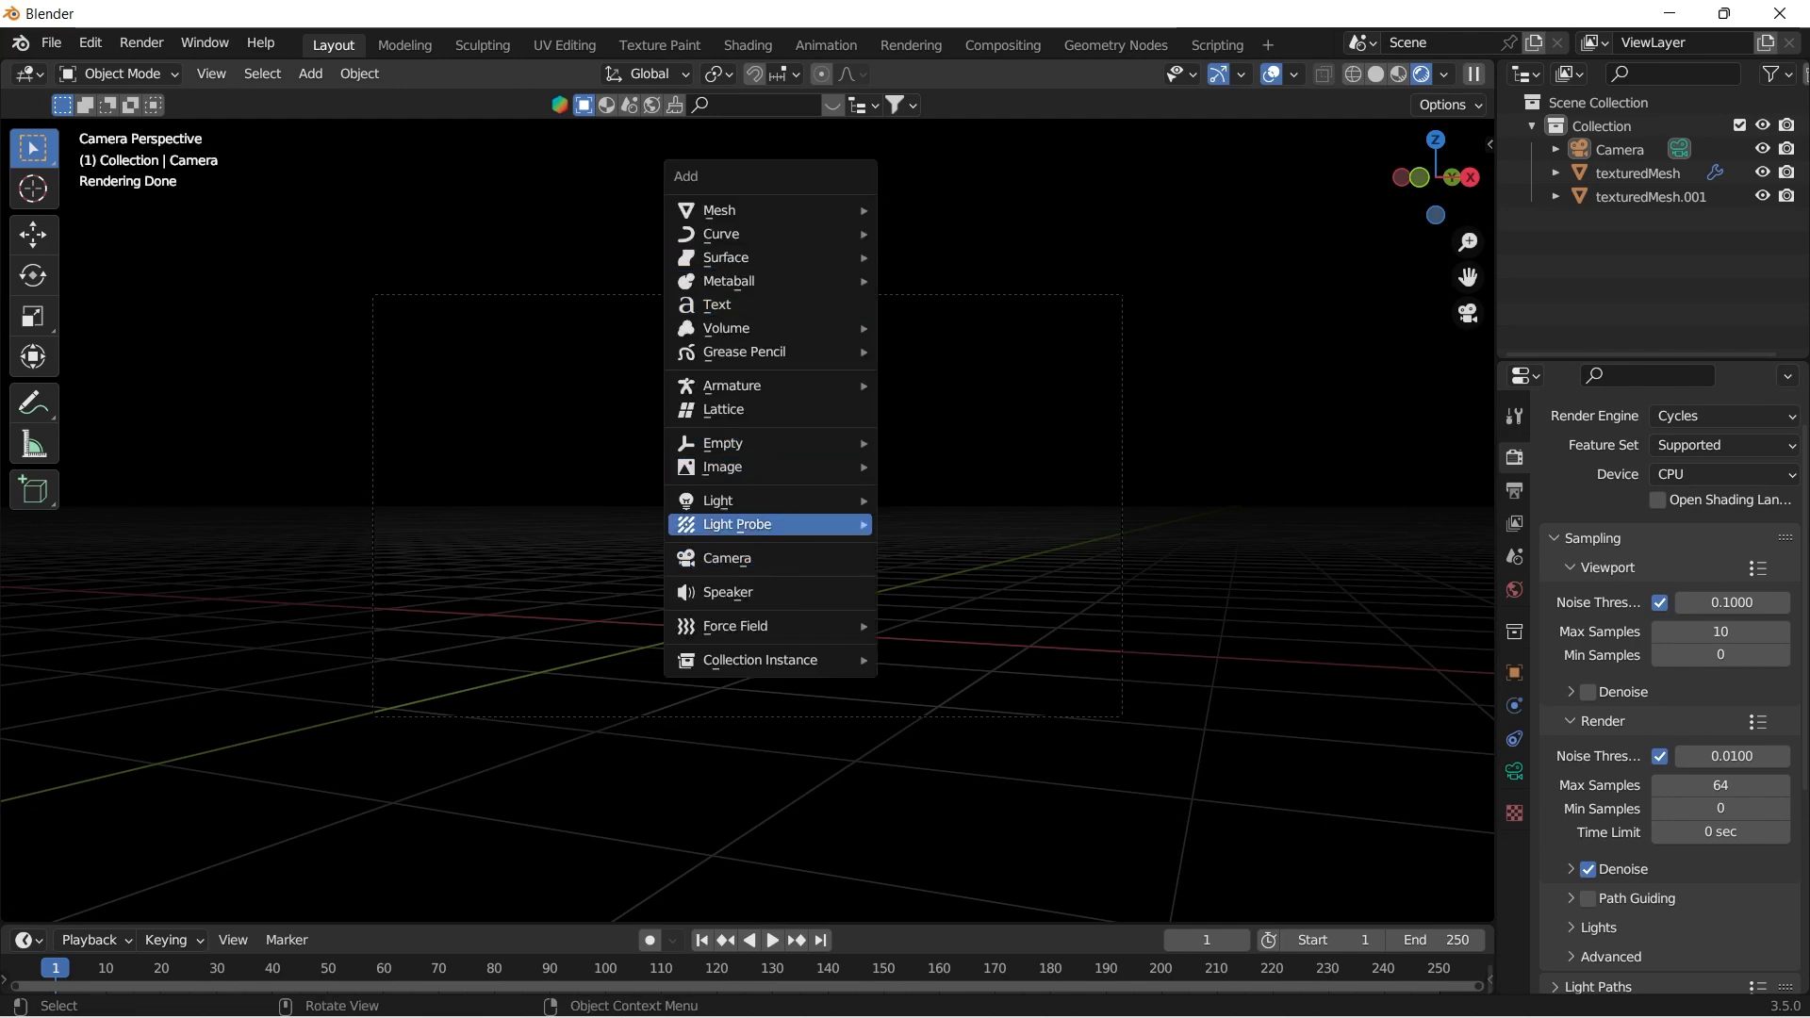
mouse_move(772, 501)
click(934, 501)
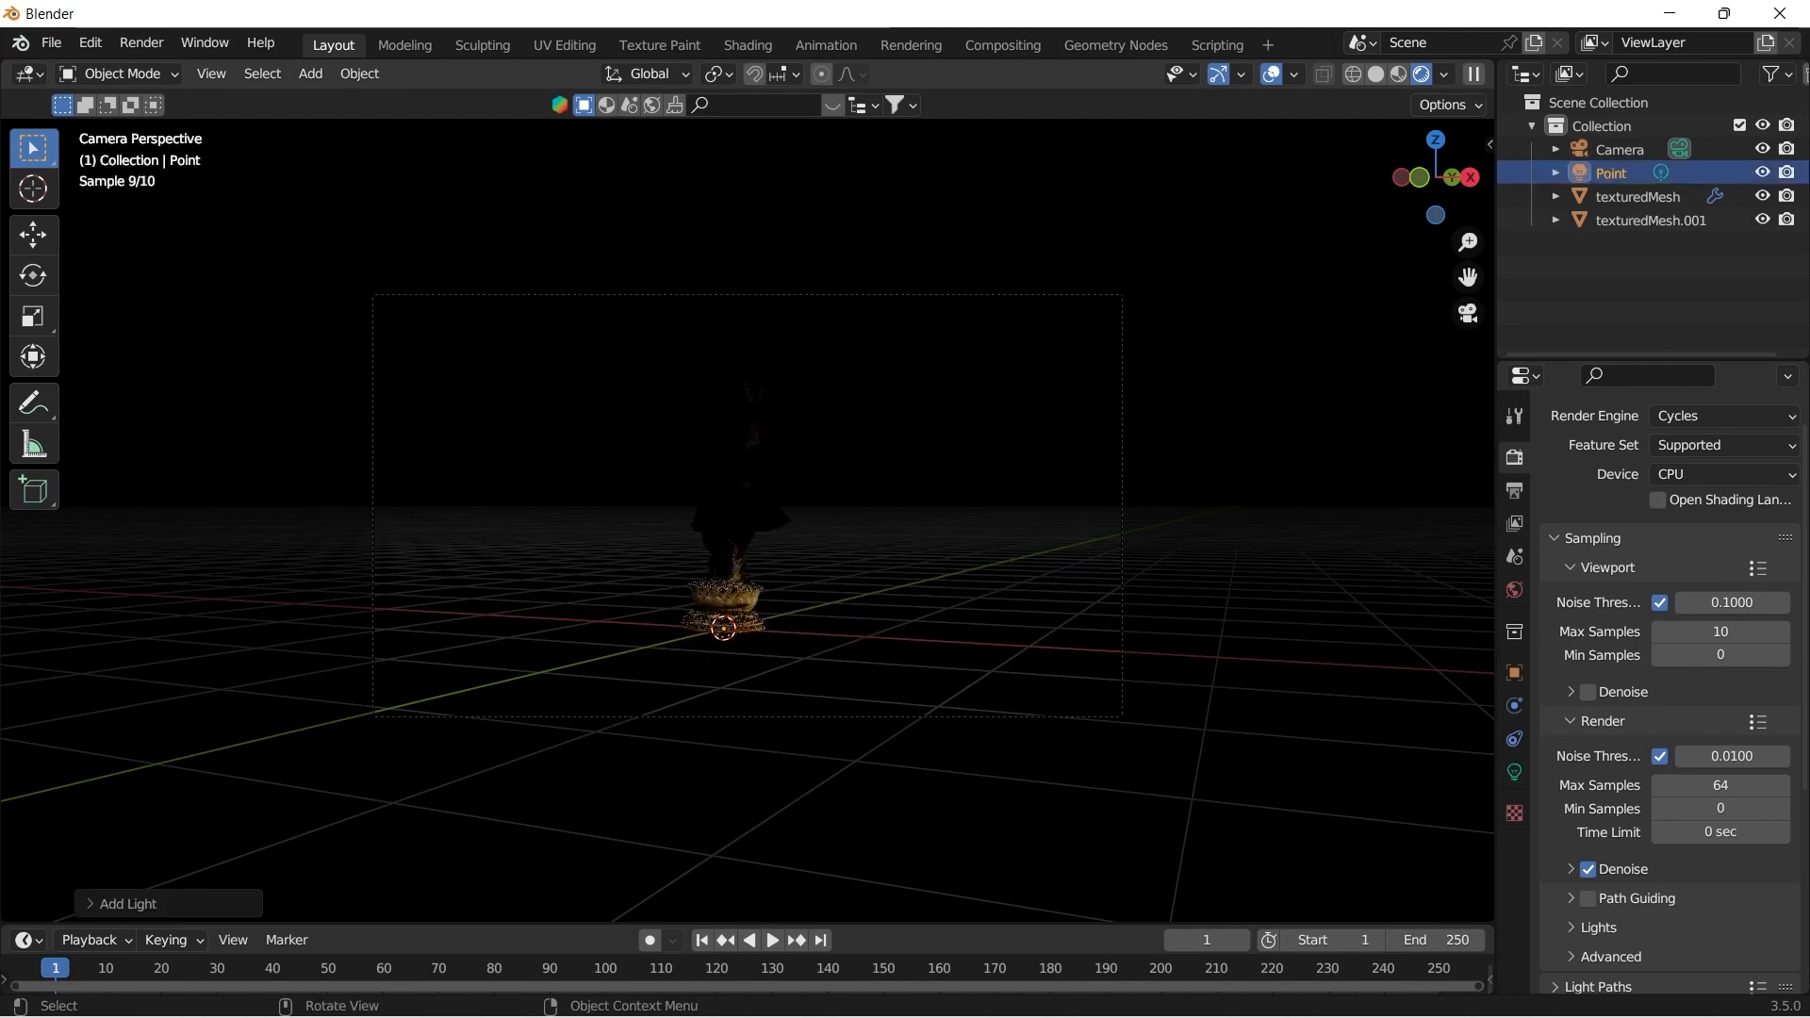
Raise the point light above the statue, and shift it to the front and toward the flute side.
key(g)
key(z)
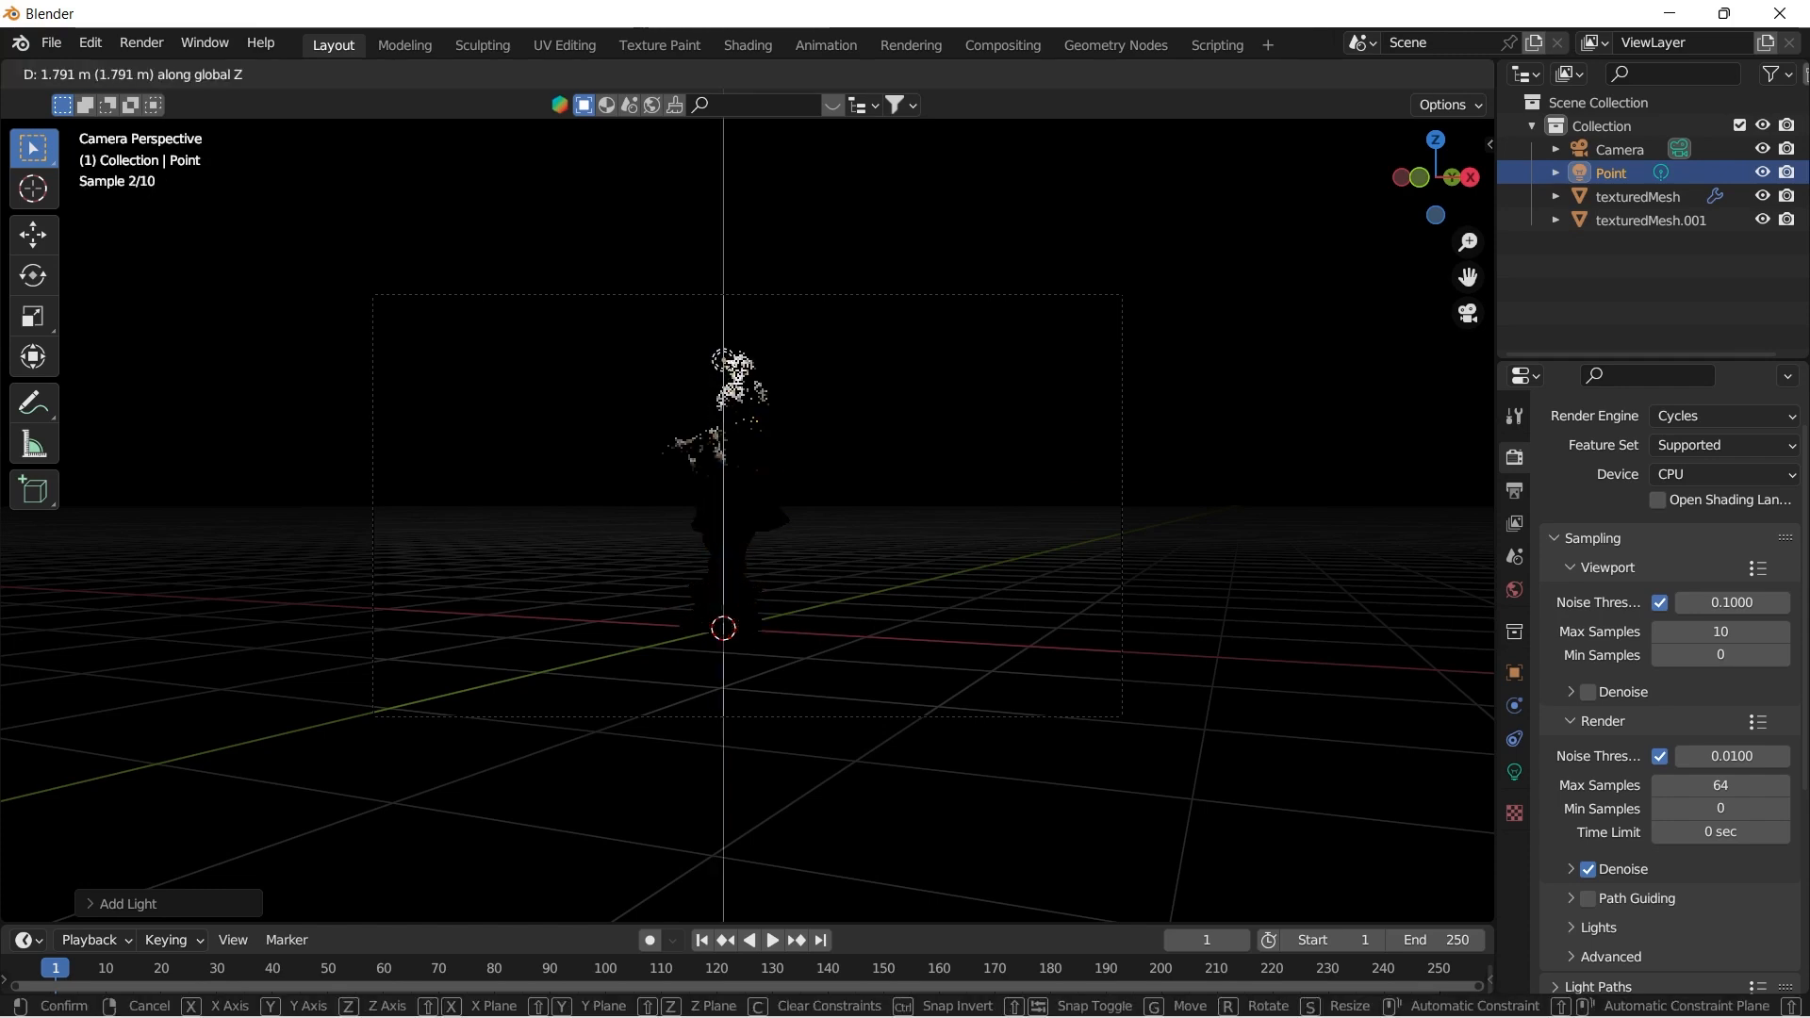
key(Return)
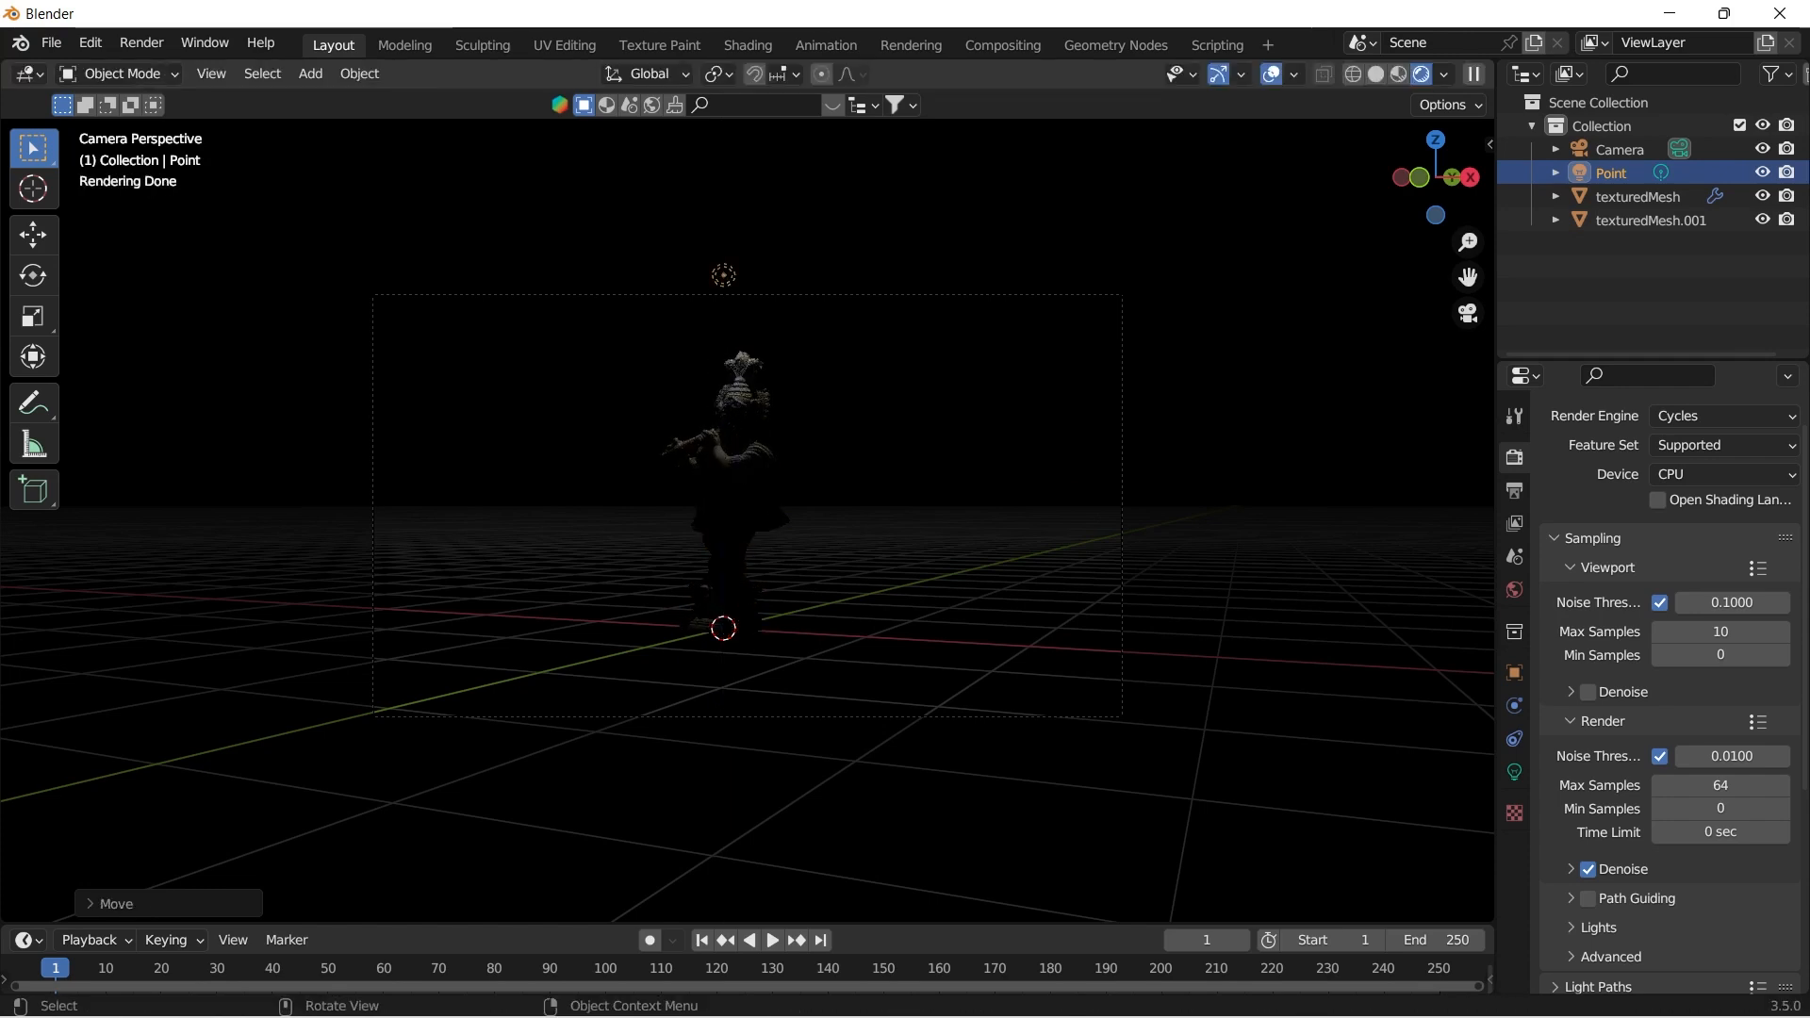
key(g)
key(y)
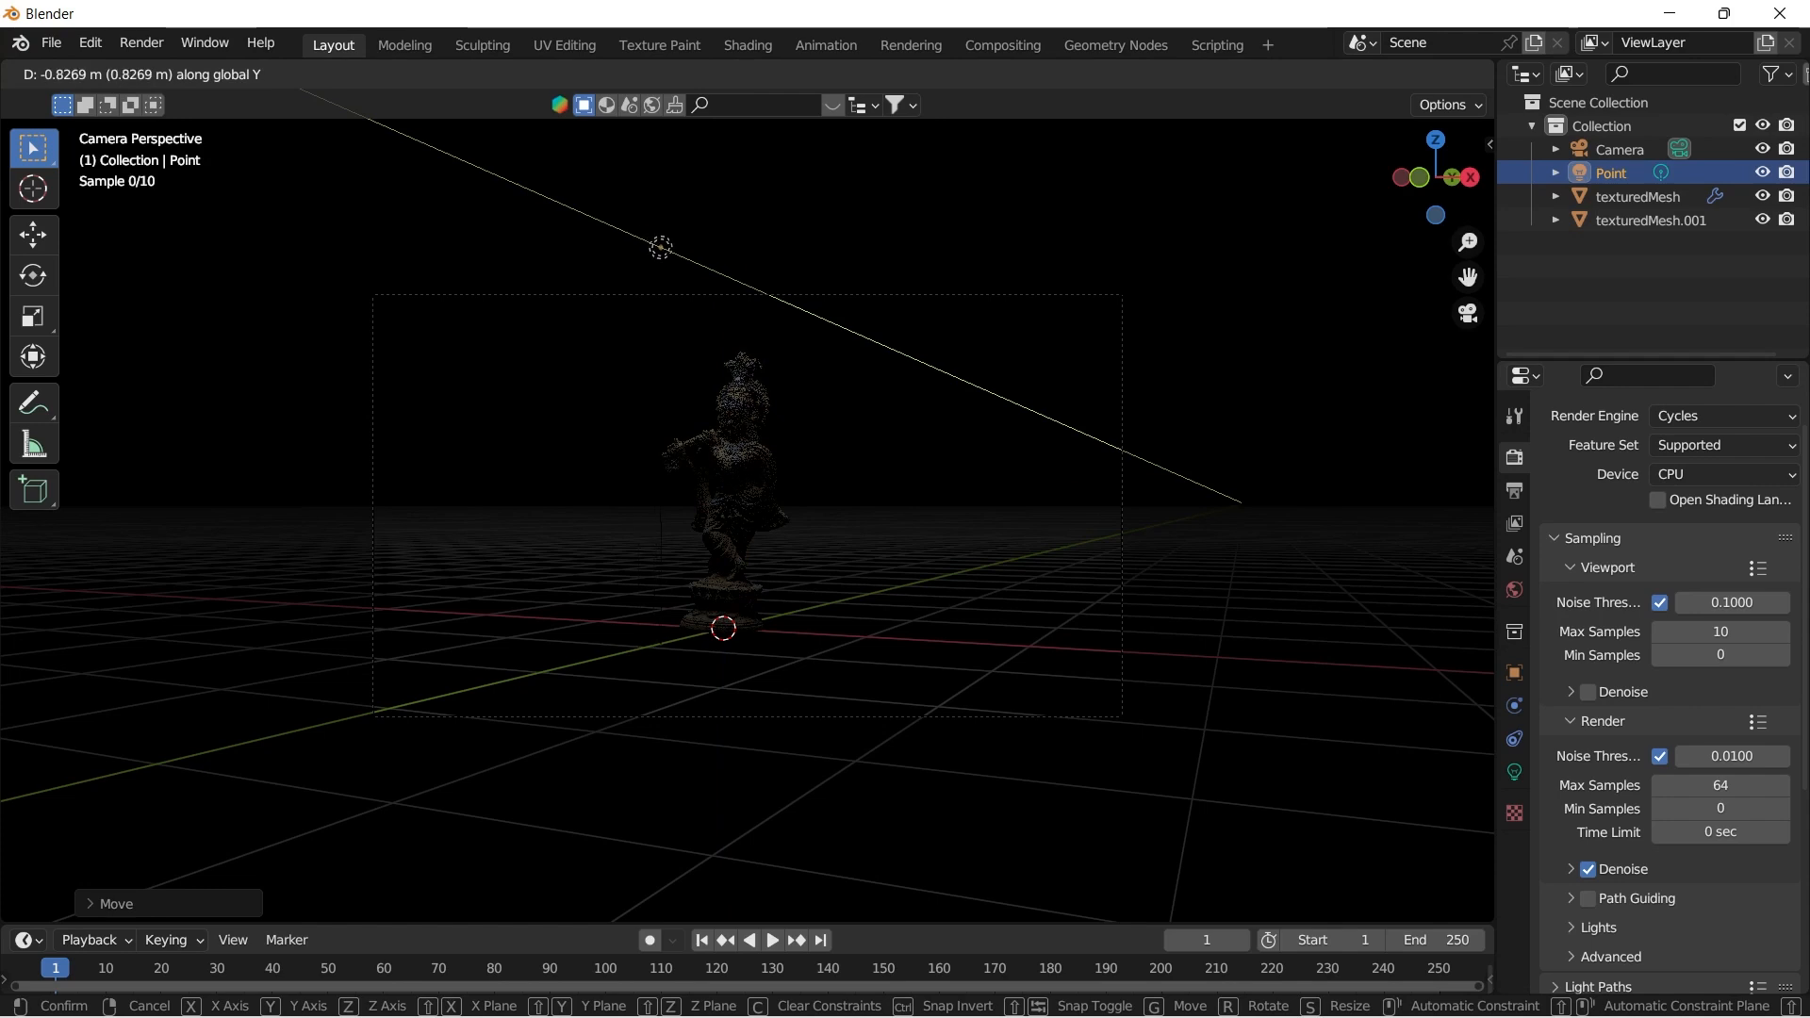
key(Return)
key(g)
key(y)
key(Return)
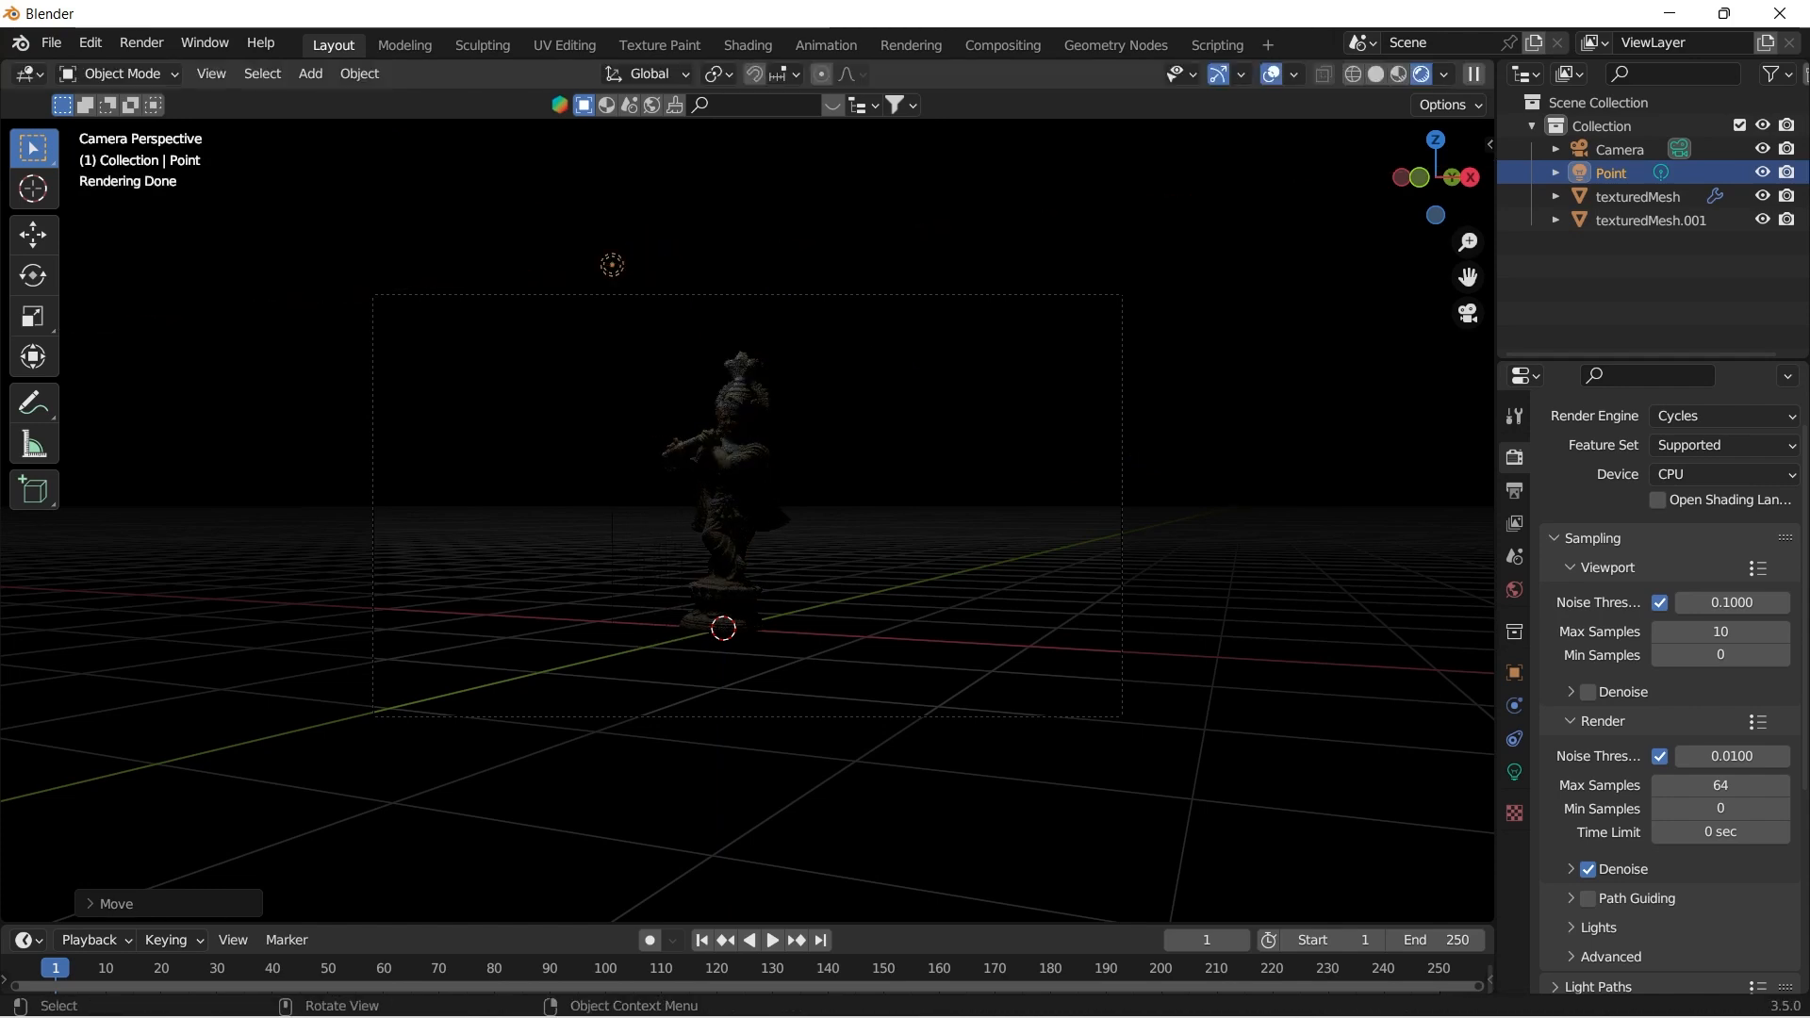
Set the point light's power to 300 W.
click(1515, 771)
click(1704, 613)
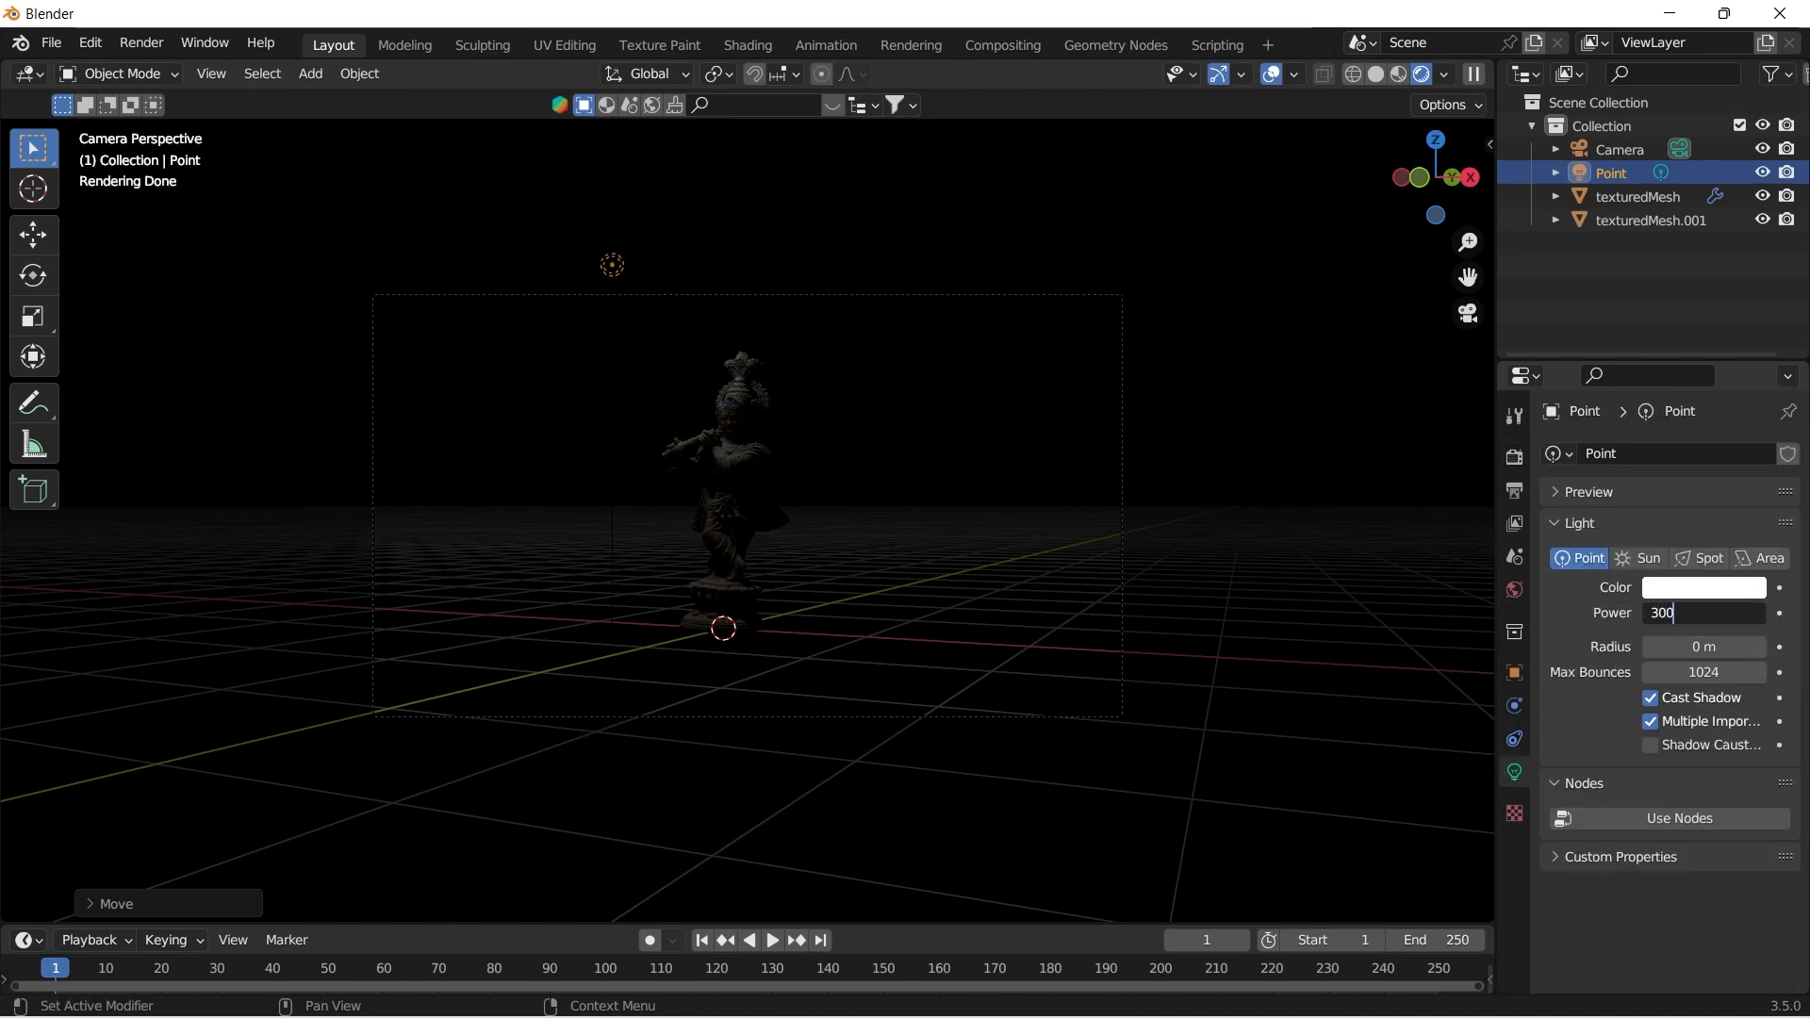
text(300)
key(Return)
scroll(747, 519, up, 1)
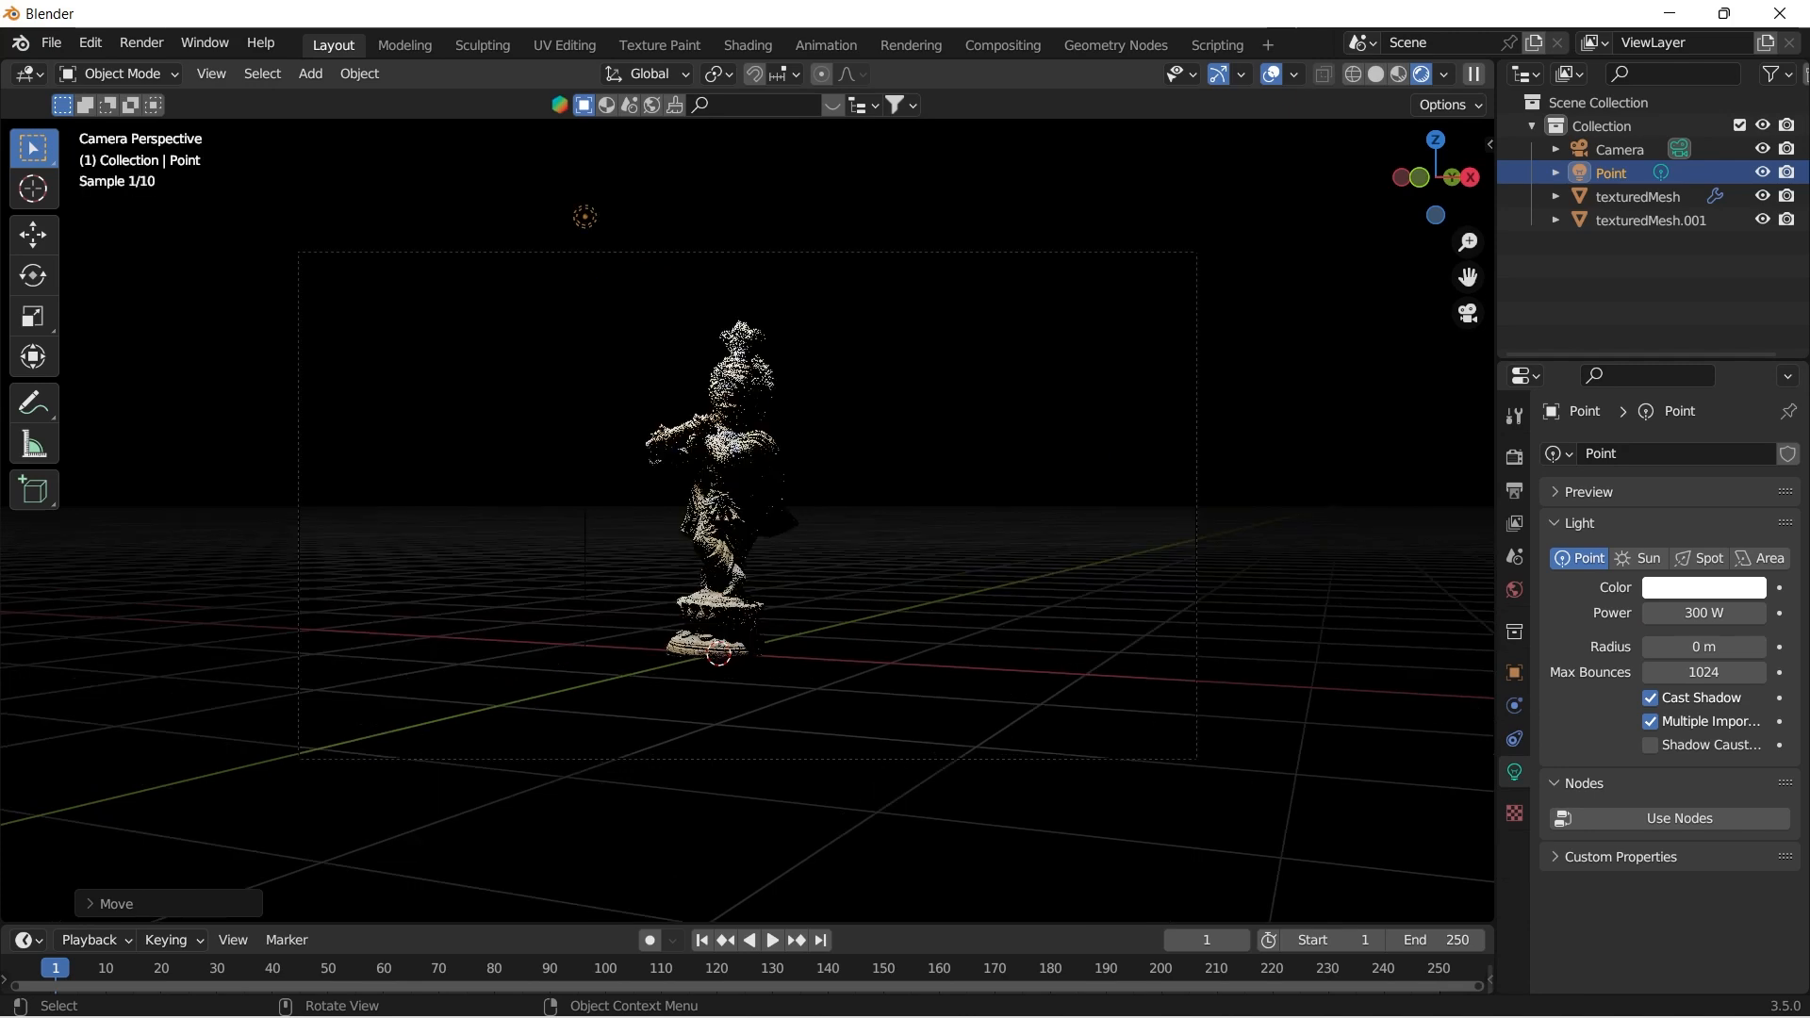
scroll(747, 518, up, 1)
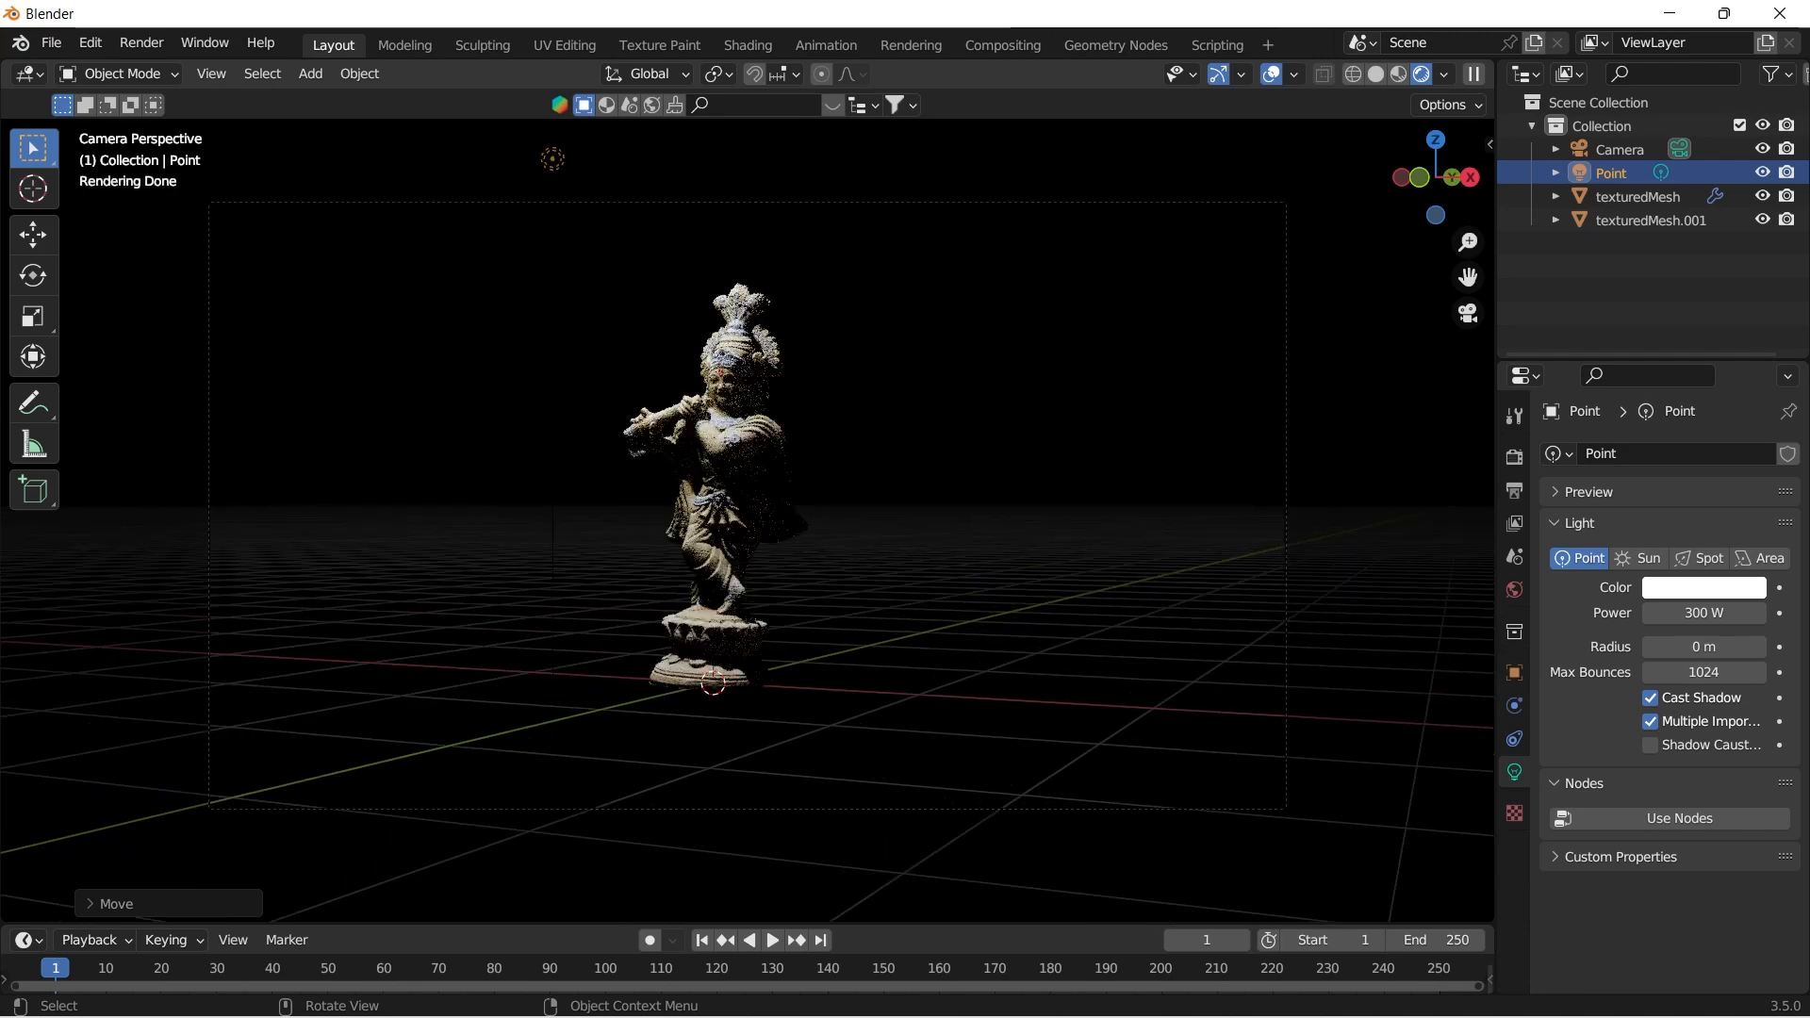
Lower the point light slightly along the Z axis.
key(g)
key(z)
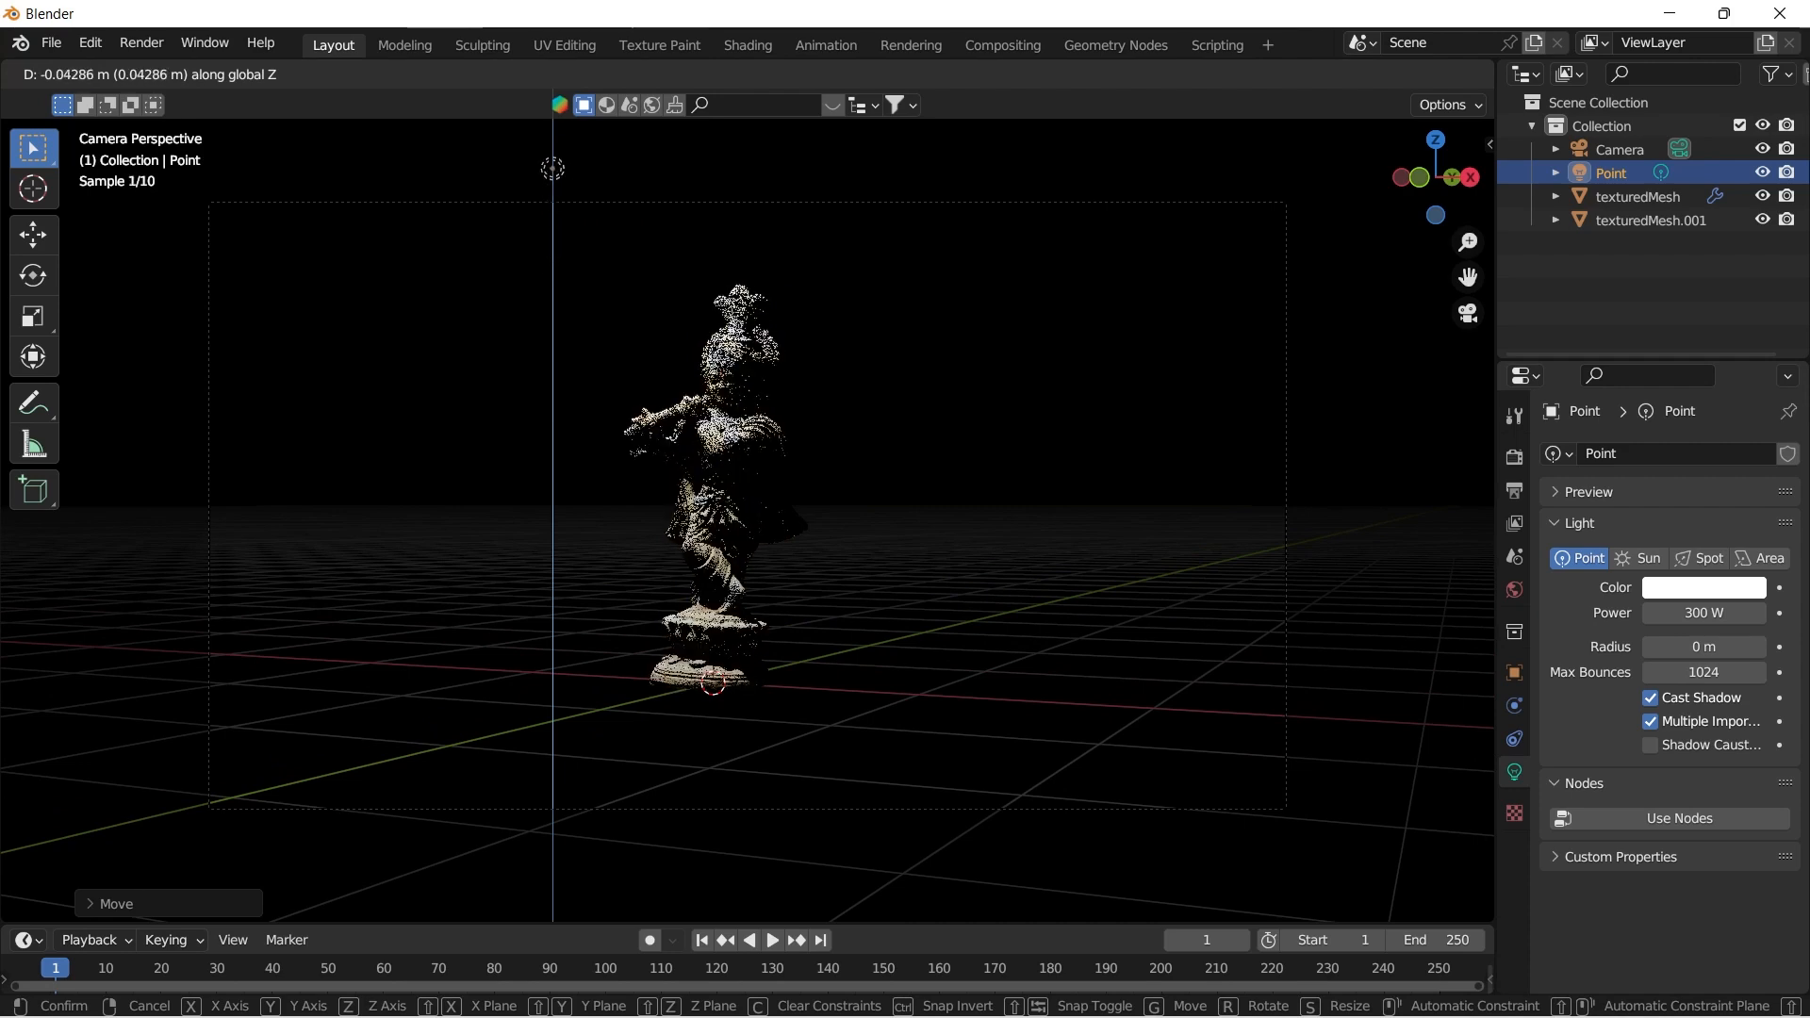
key(Return)
From the top view, move the point light about -0.75 m along Y and about -0.52 m along X, and return to the camera view.
key(KP_7)
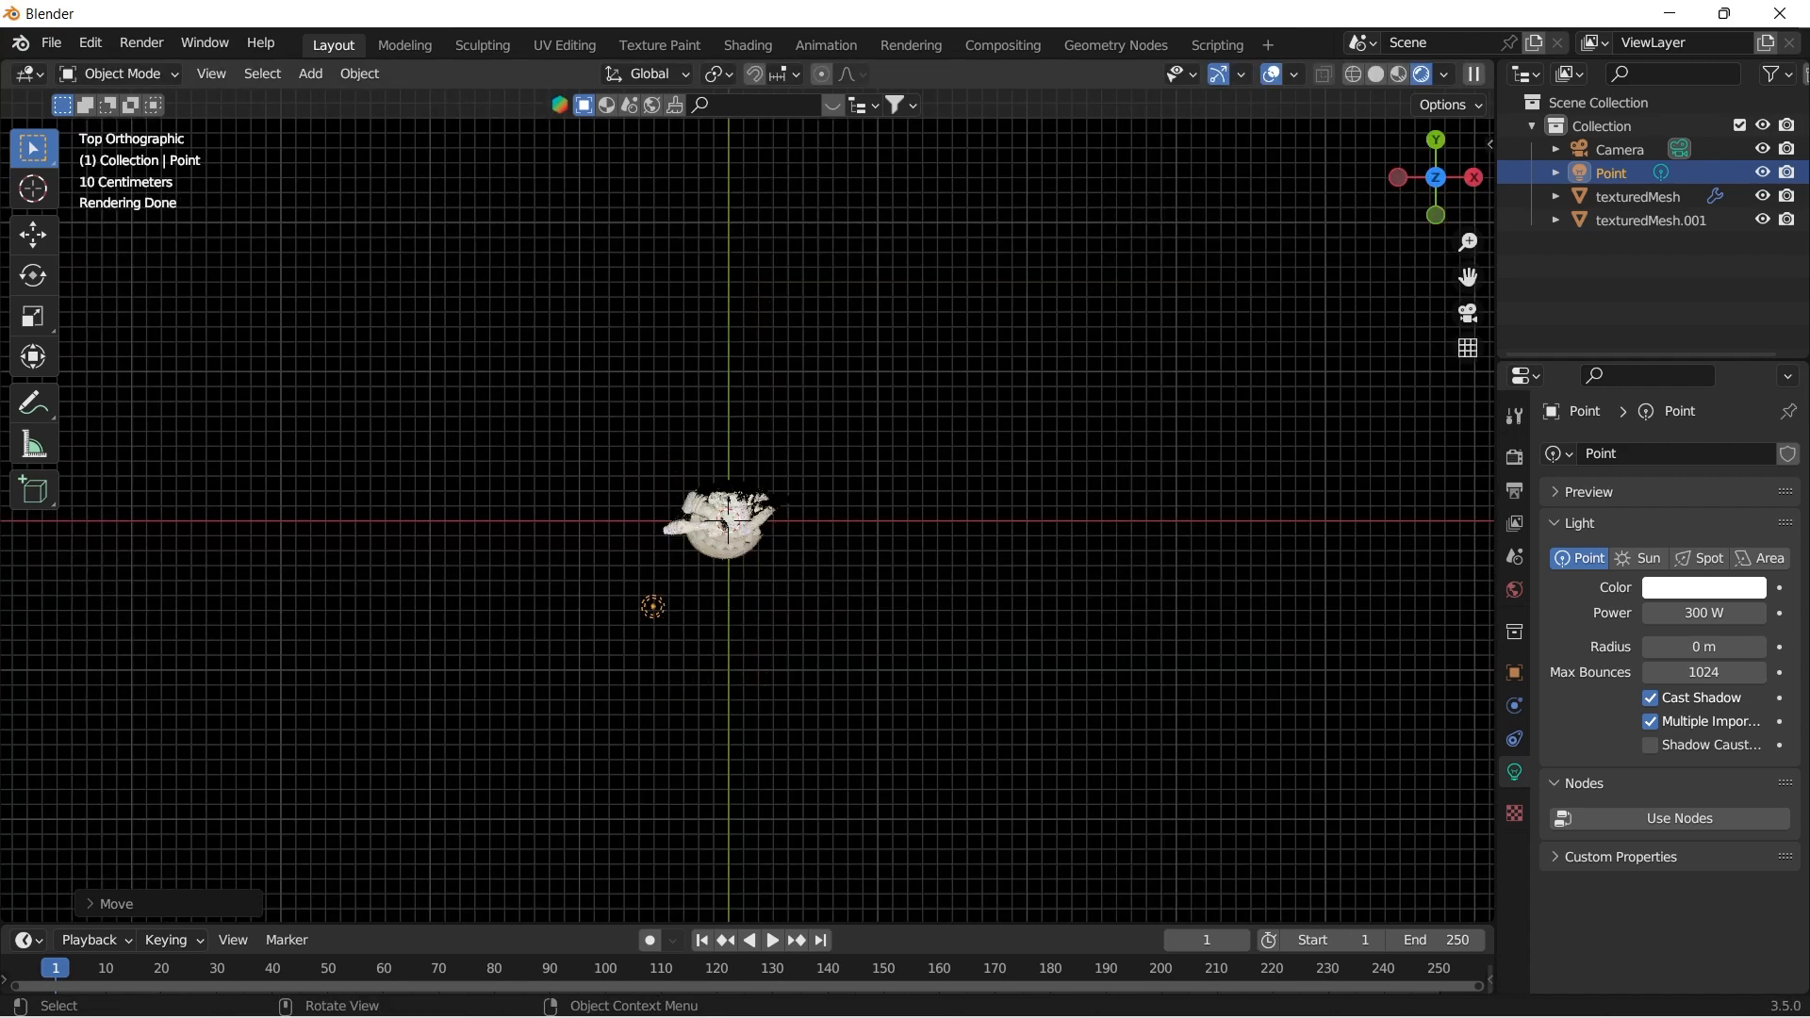
key(g)
key(y)
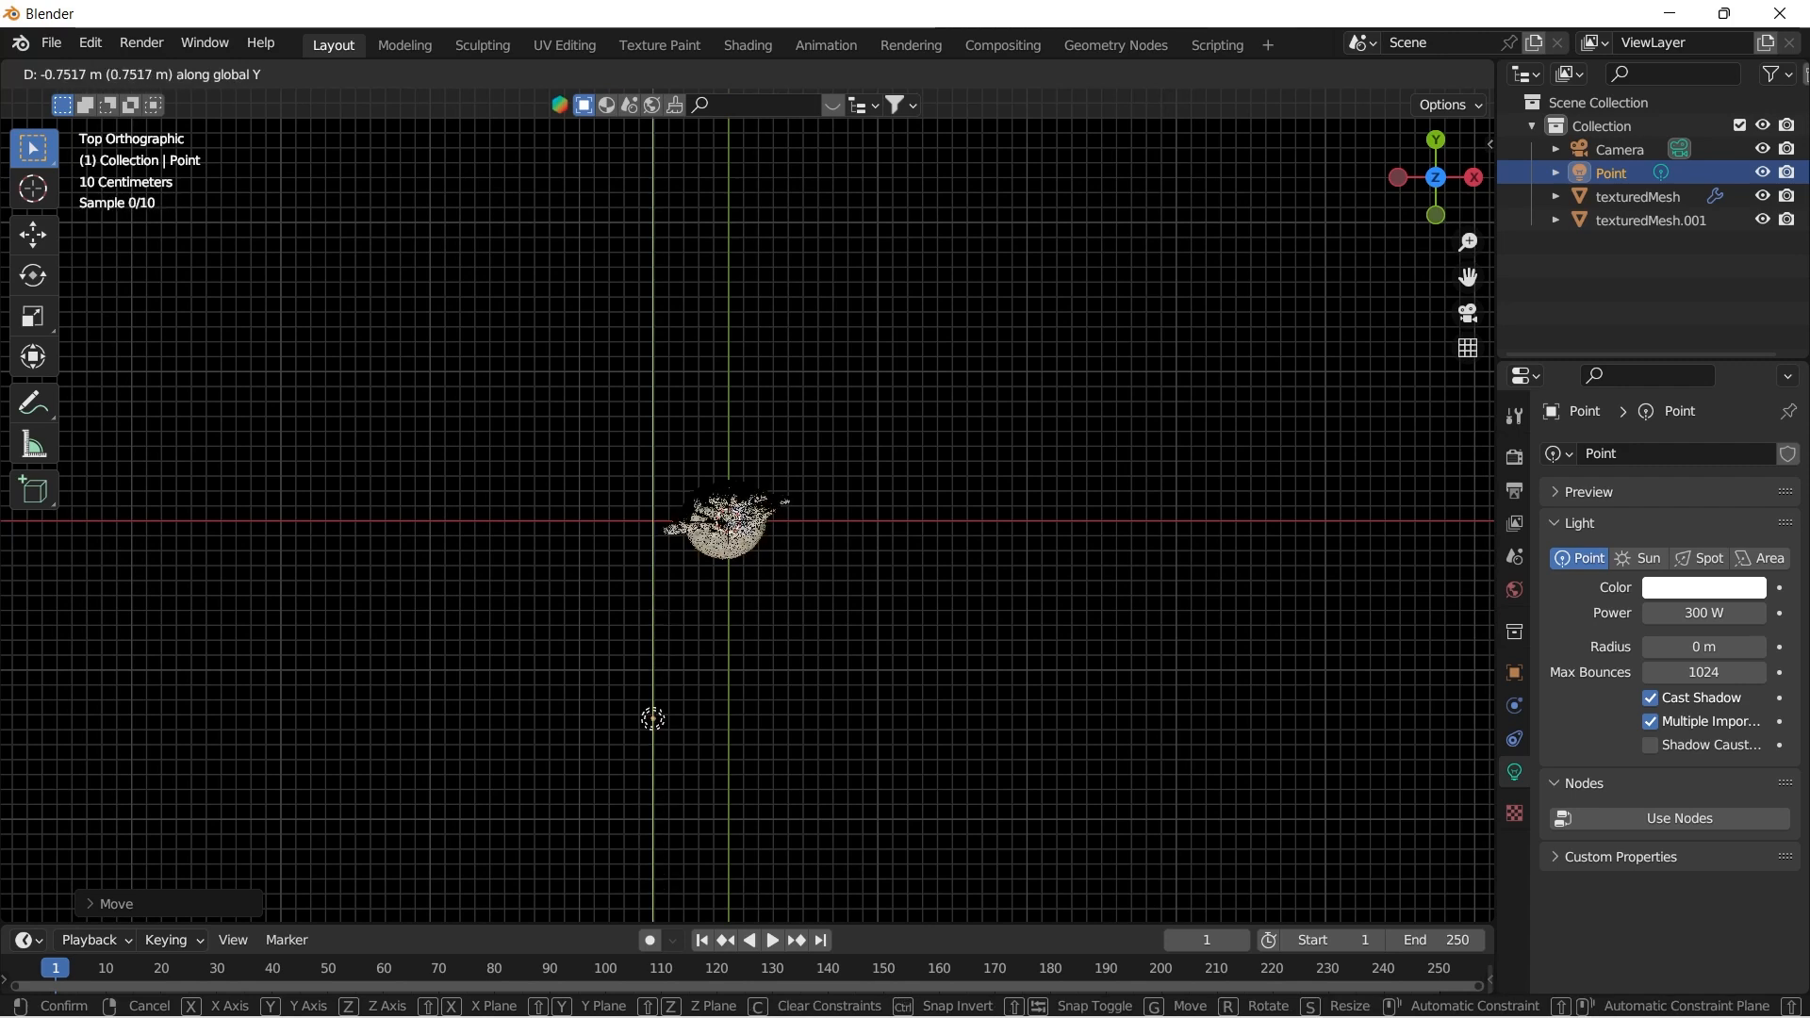
key(y)
key(x)
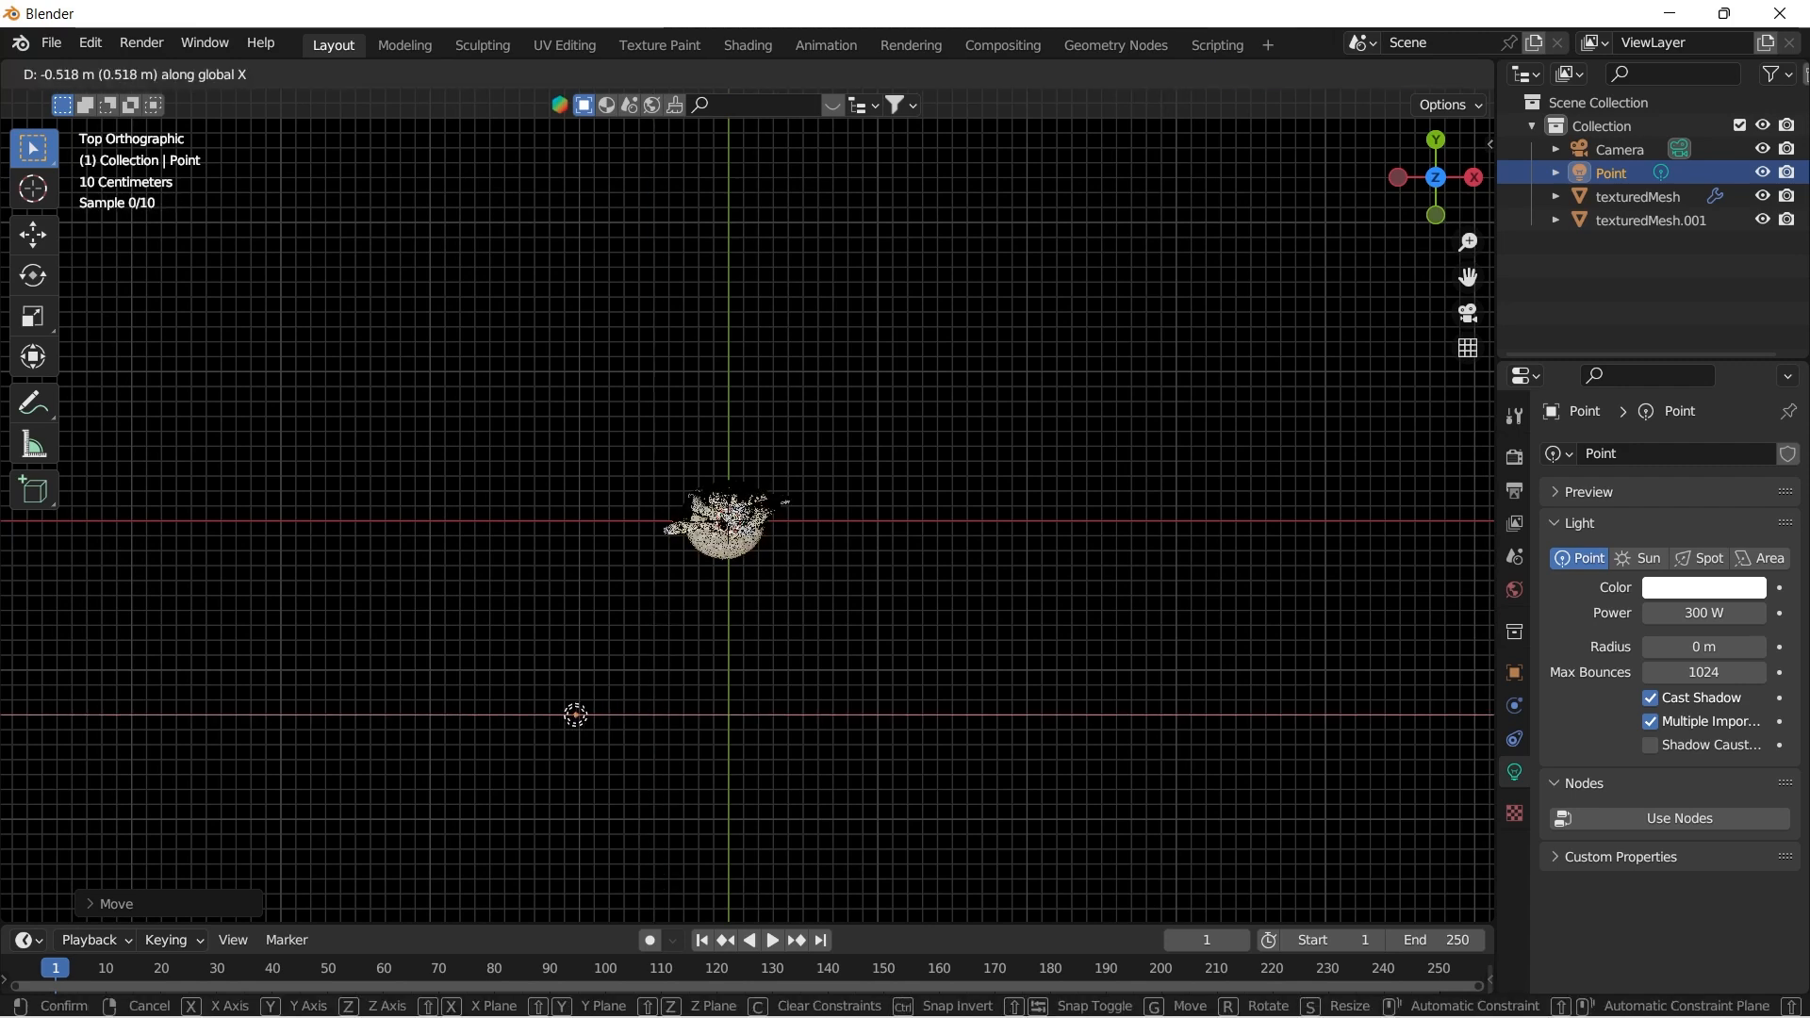
key(Return)
key(KP_0)
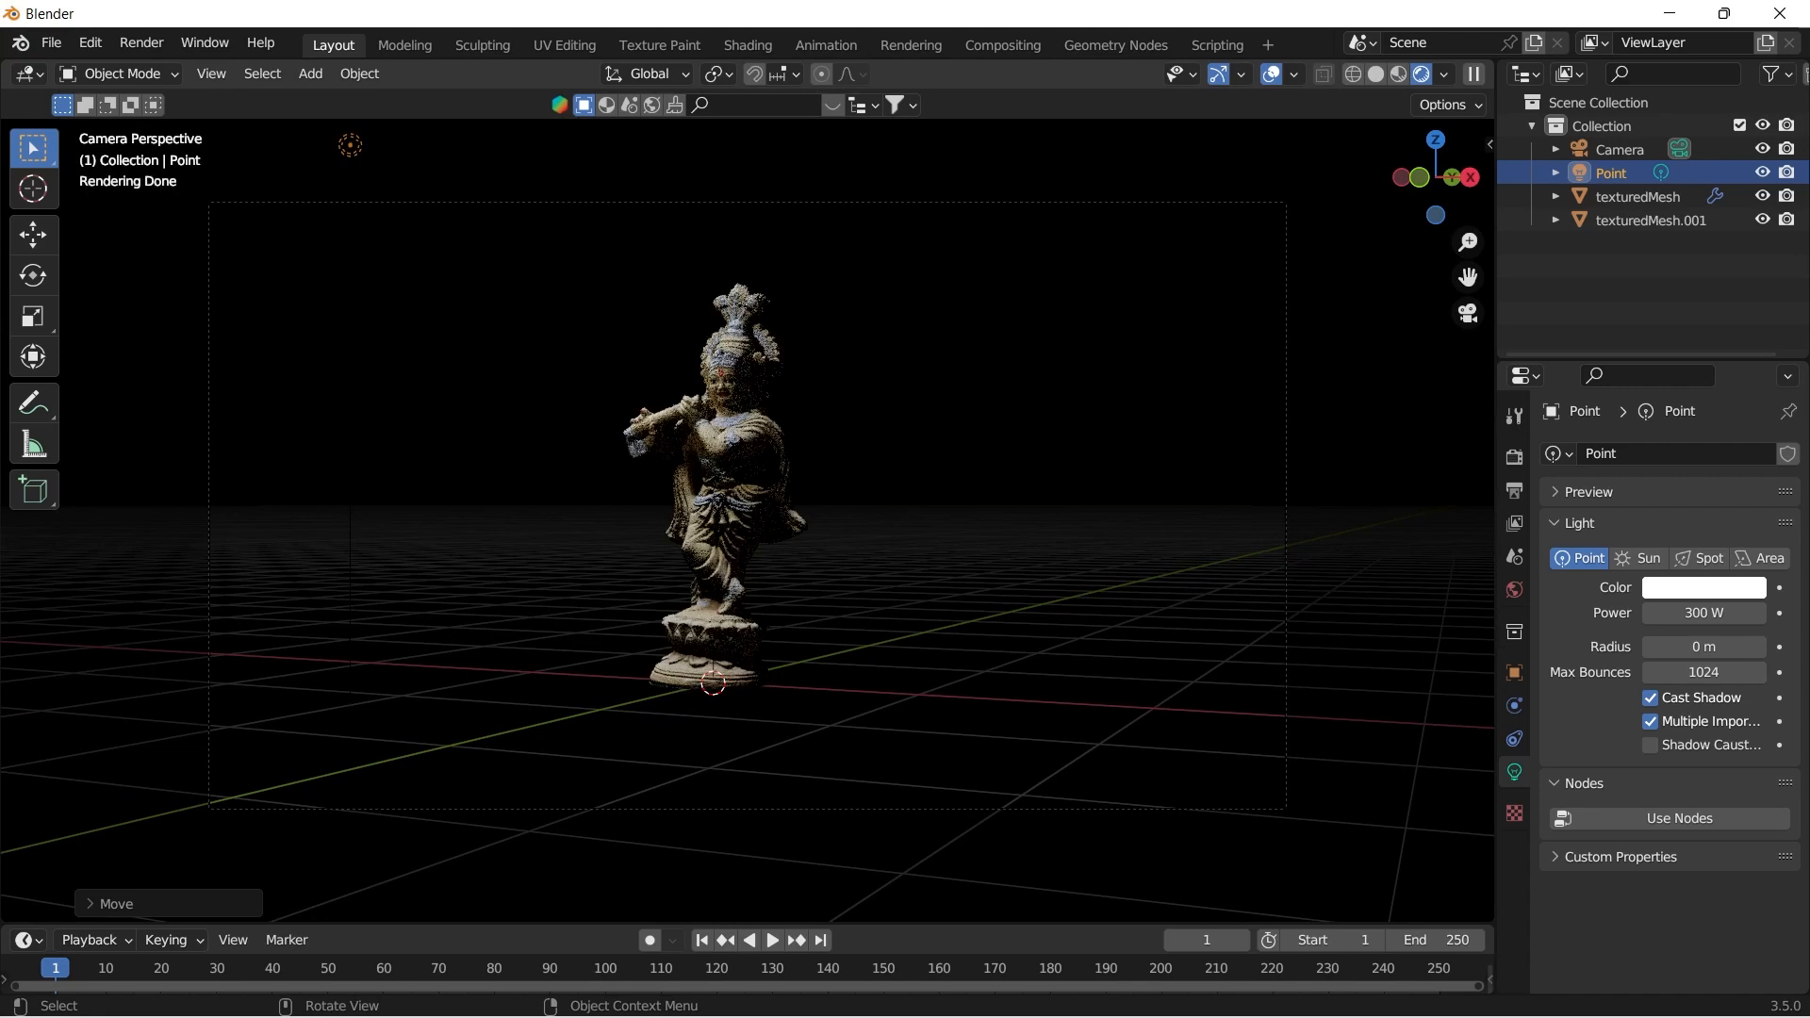
scroll(747, 509, down, 1)
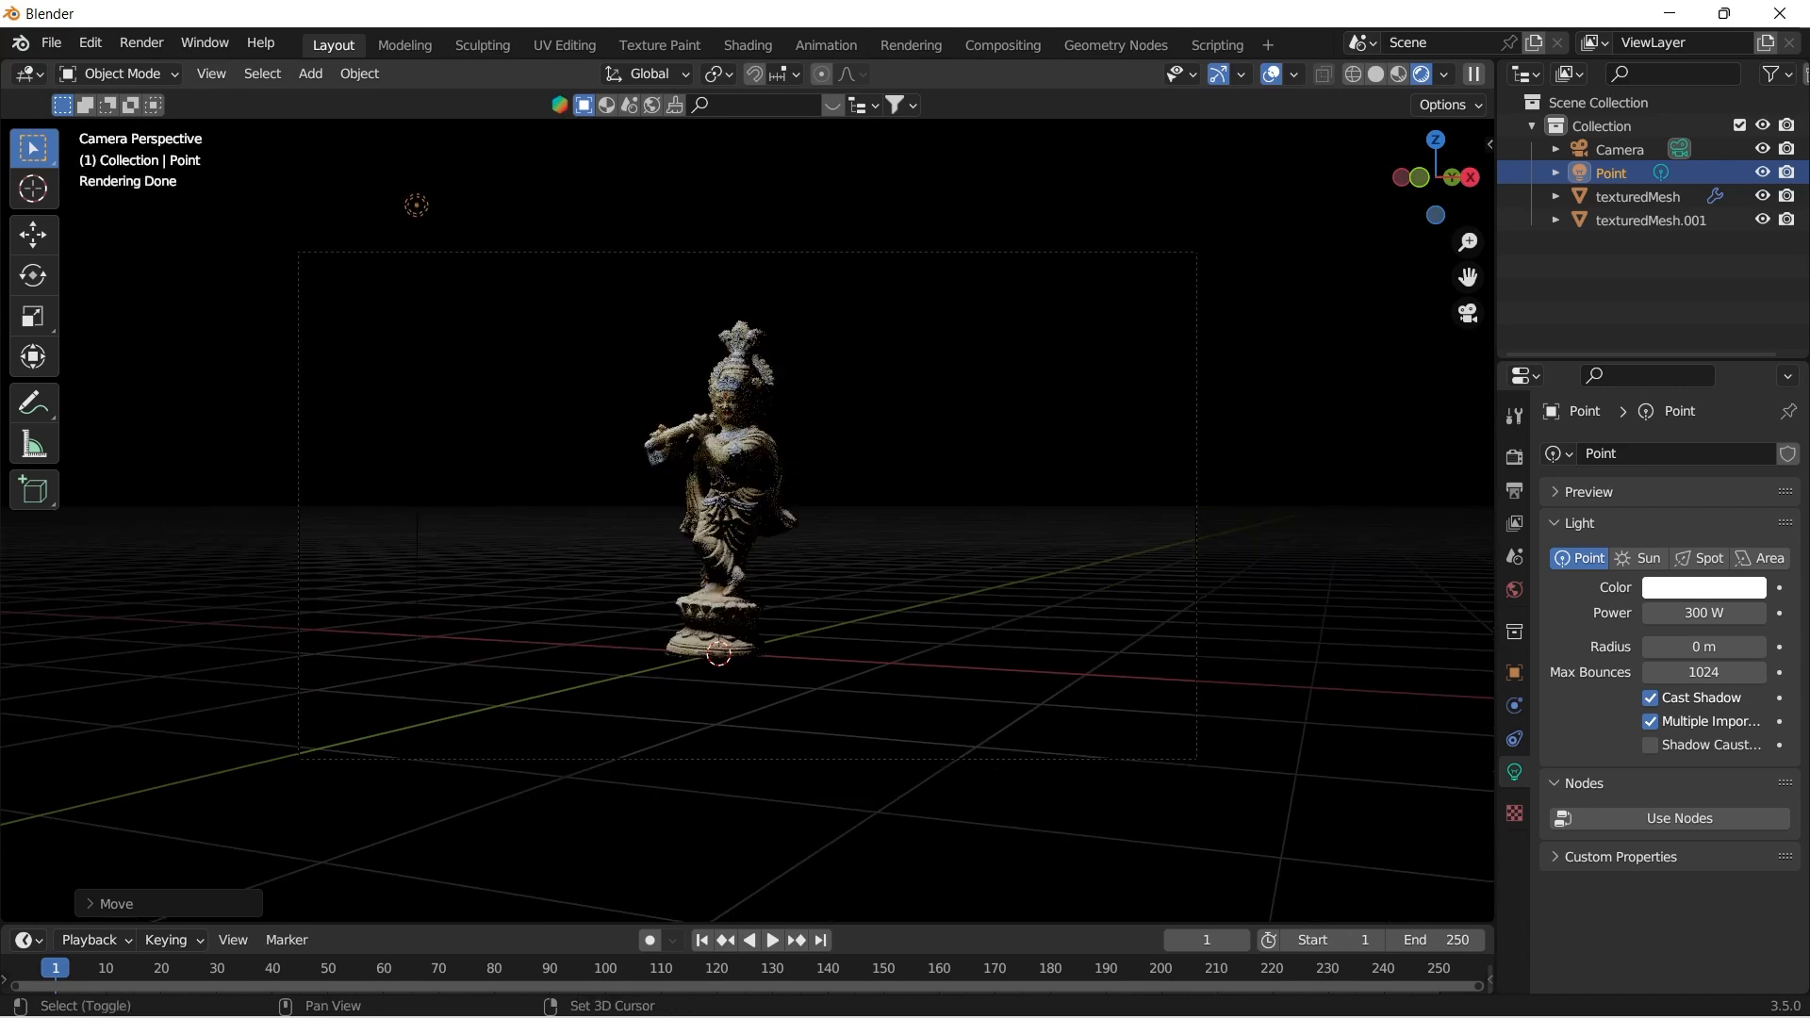
Duplicate the point light, place the copy about 1.4 m along the positive X axis, and clear the selection.
key(shift+d)
key(x)
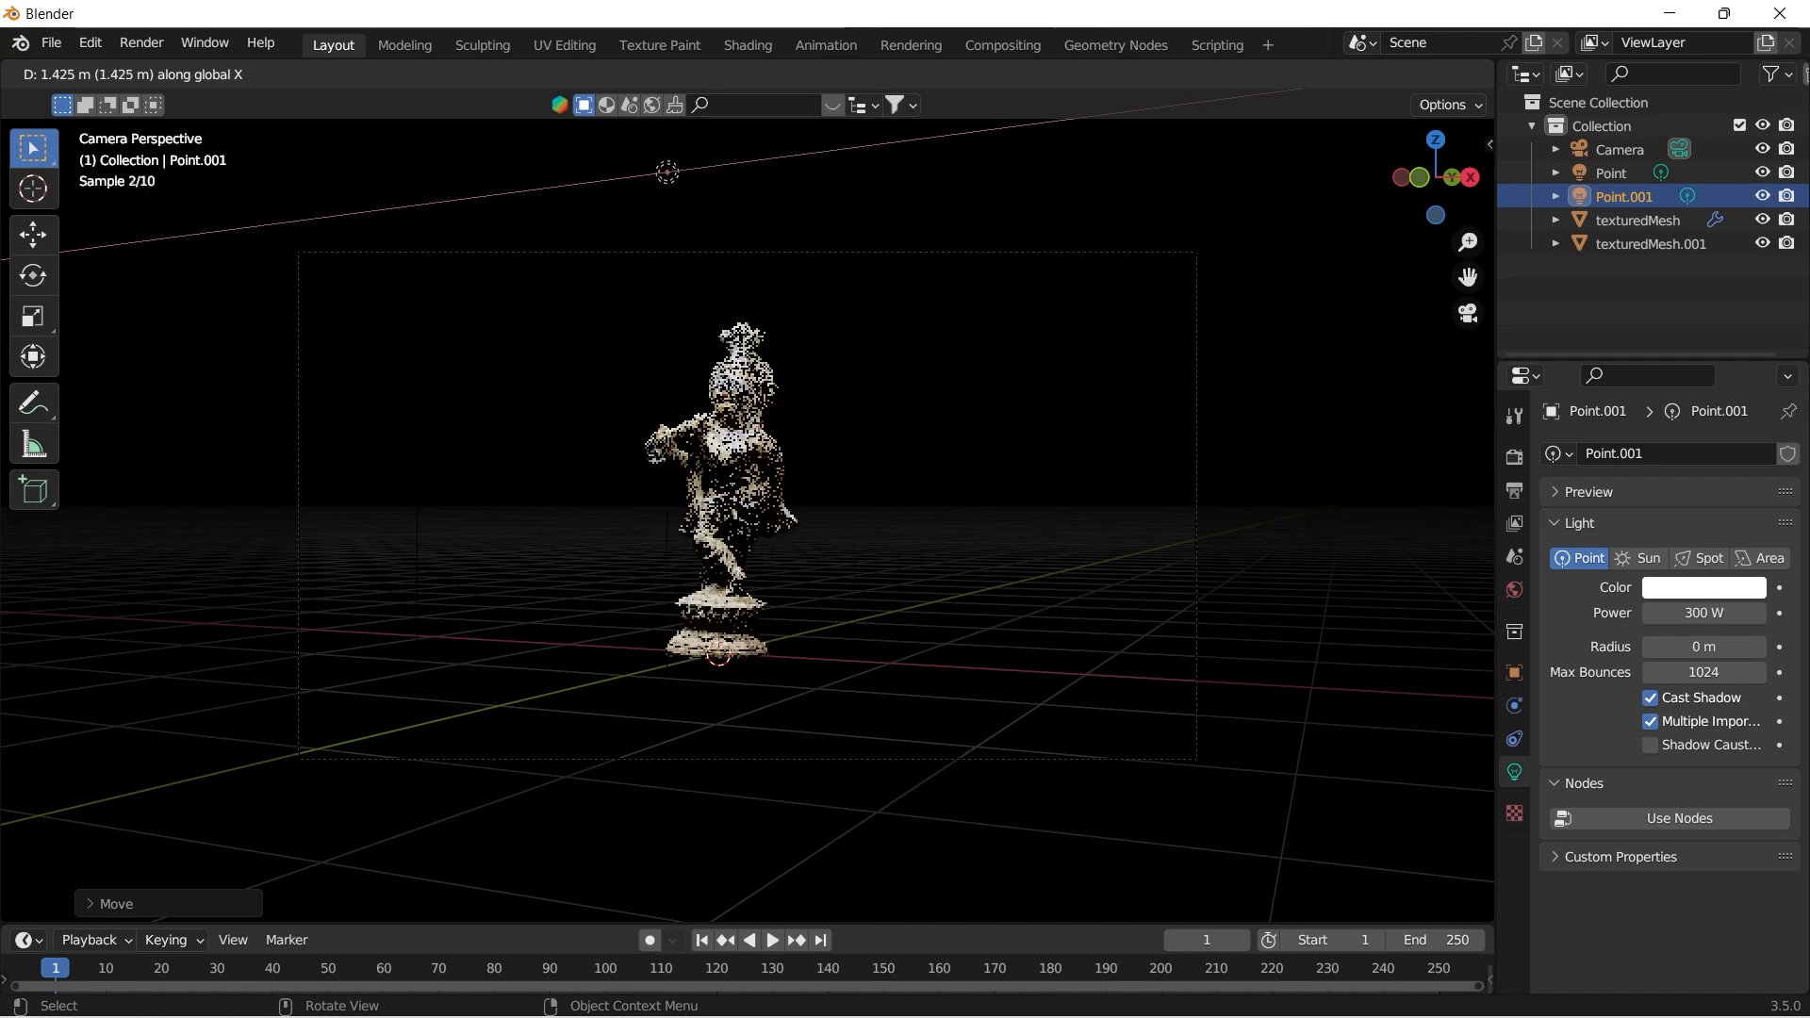
click(662, 179)
click(604, 208)
Render a still image of the lit statue through the camera.
click(141, 43)
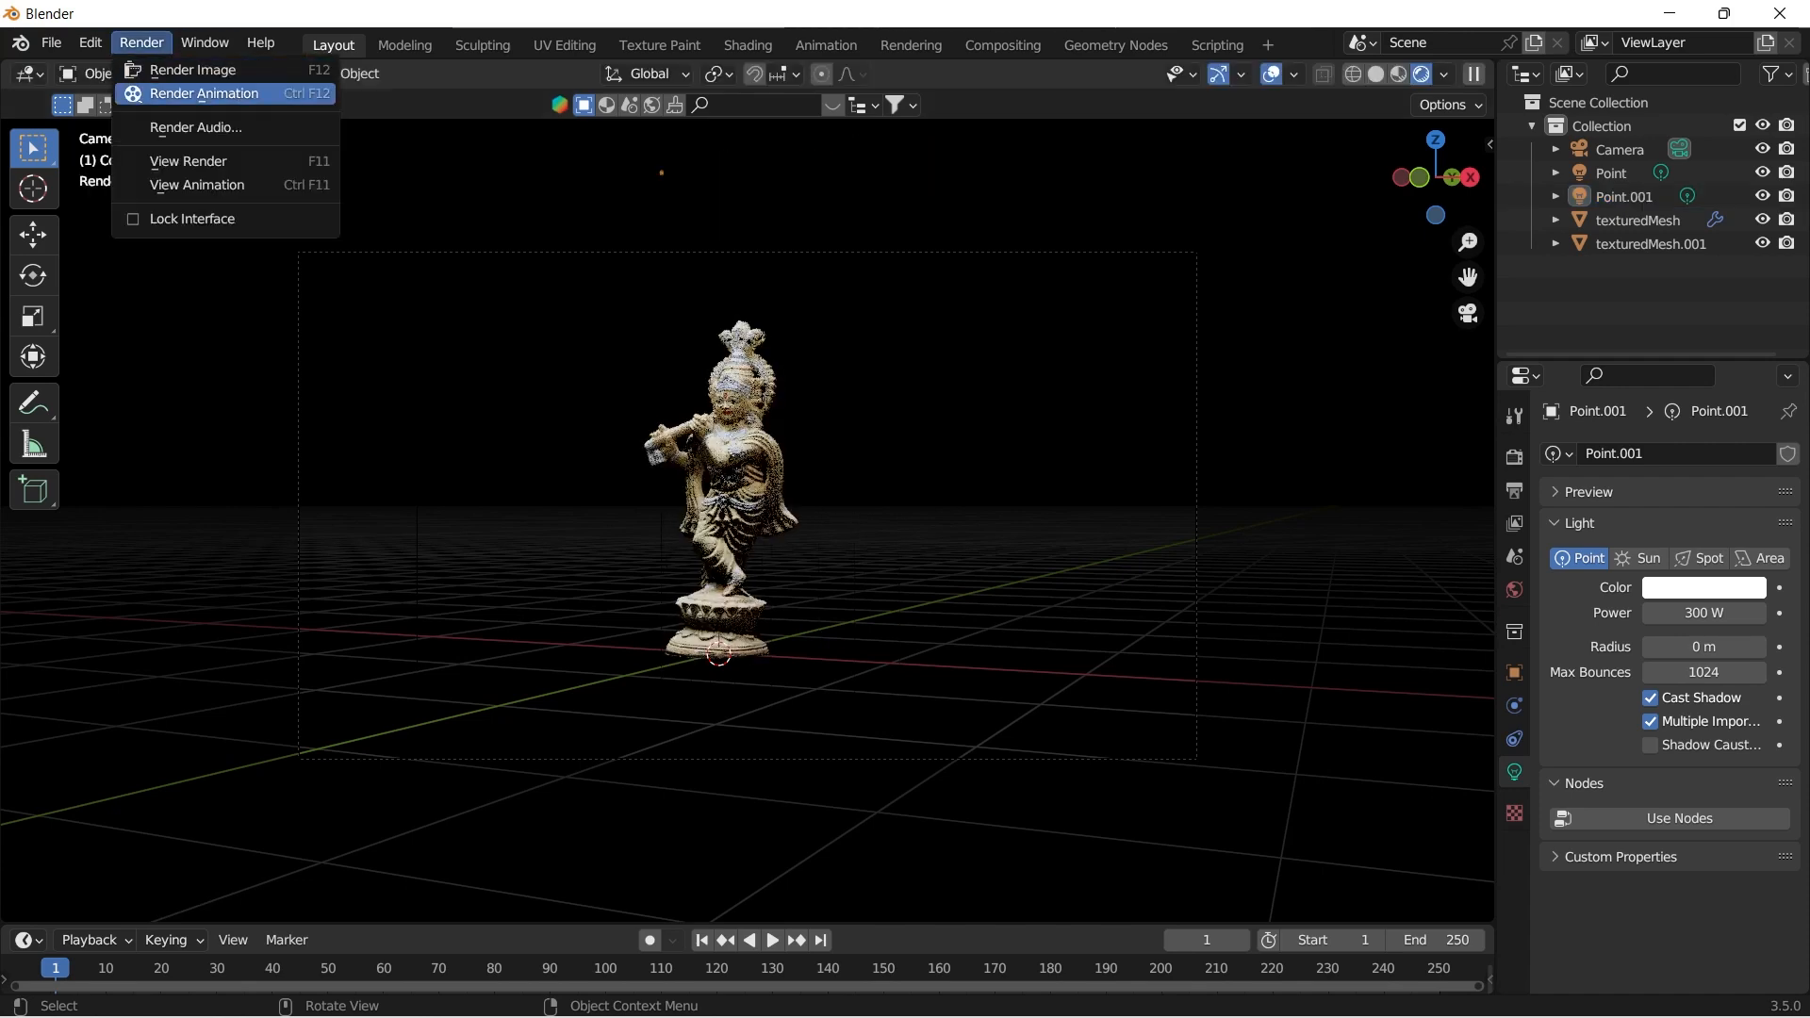
click(179, 65)
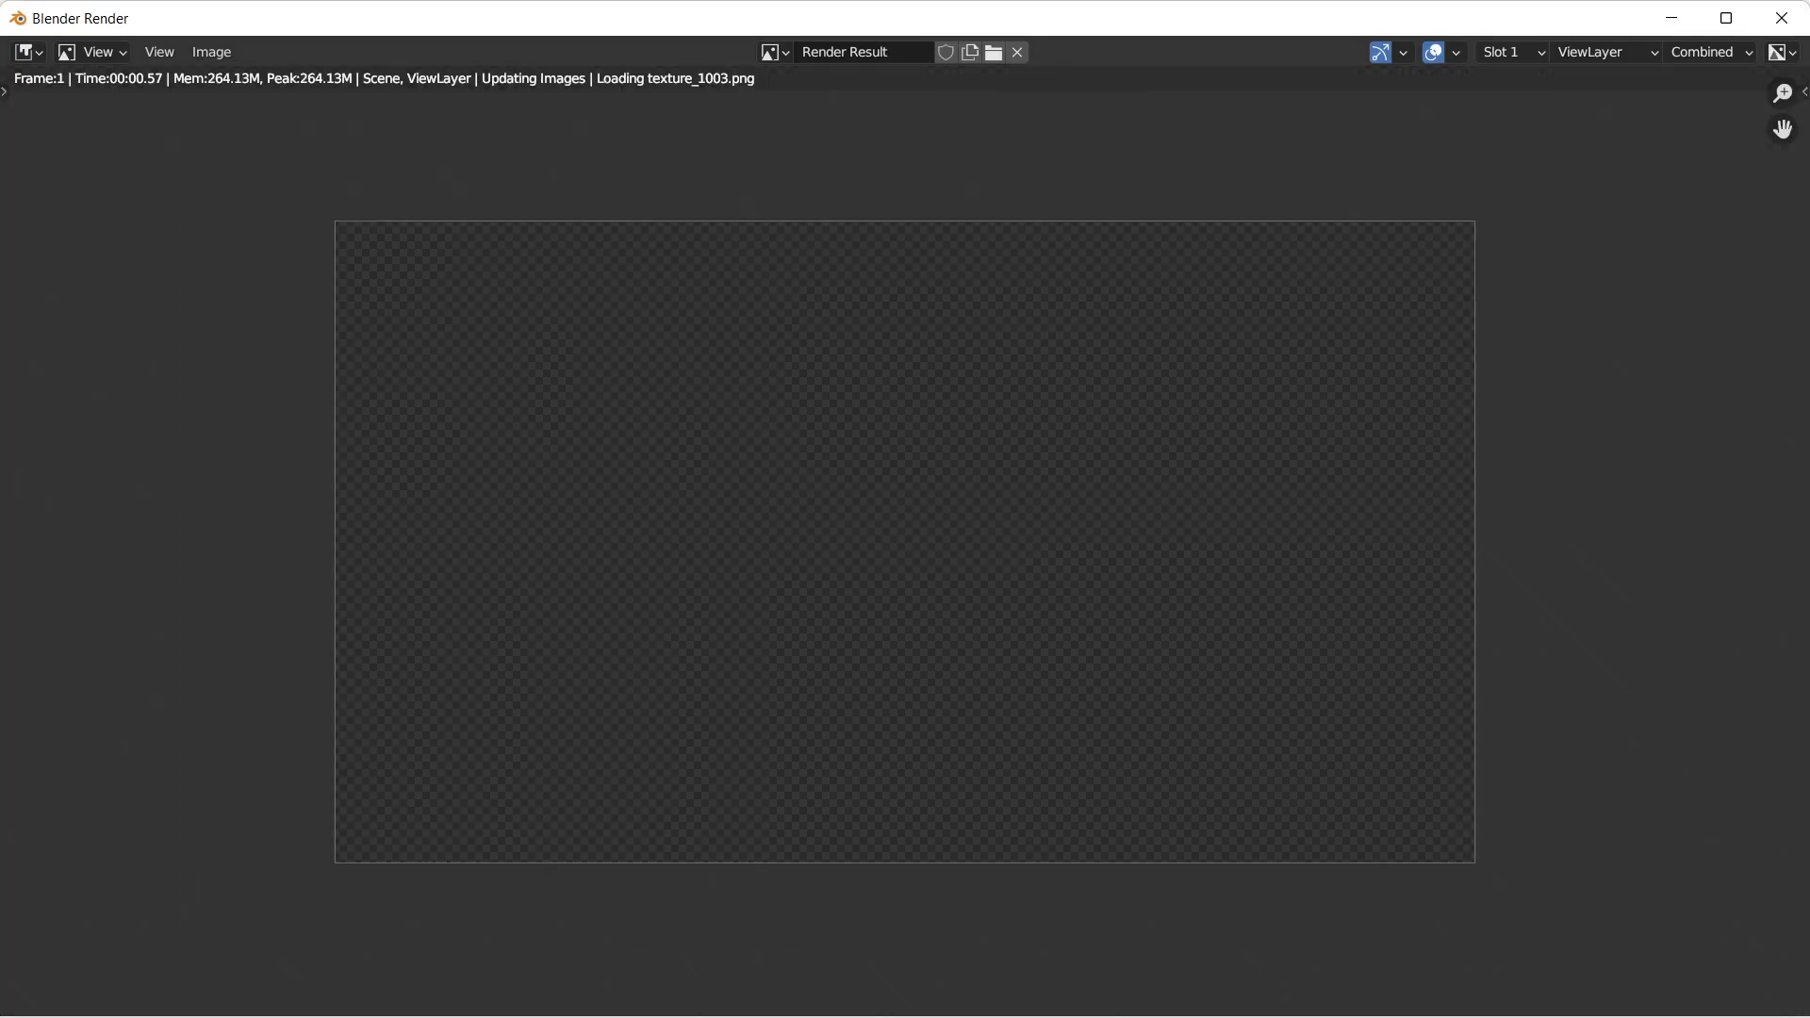